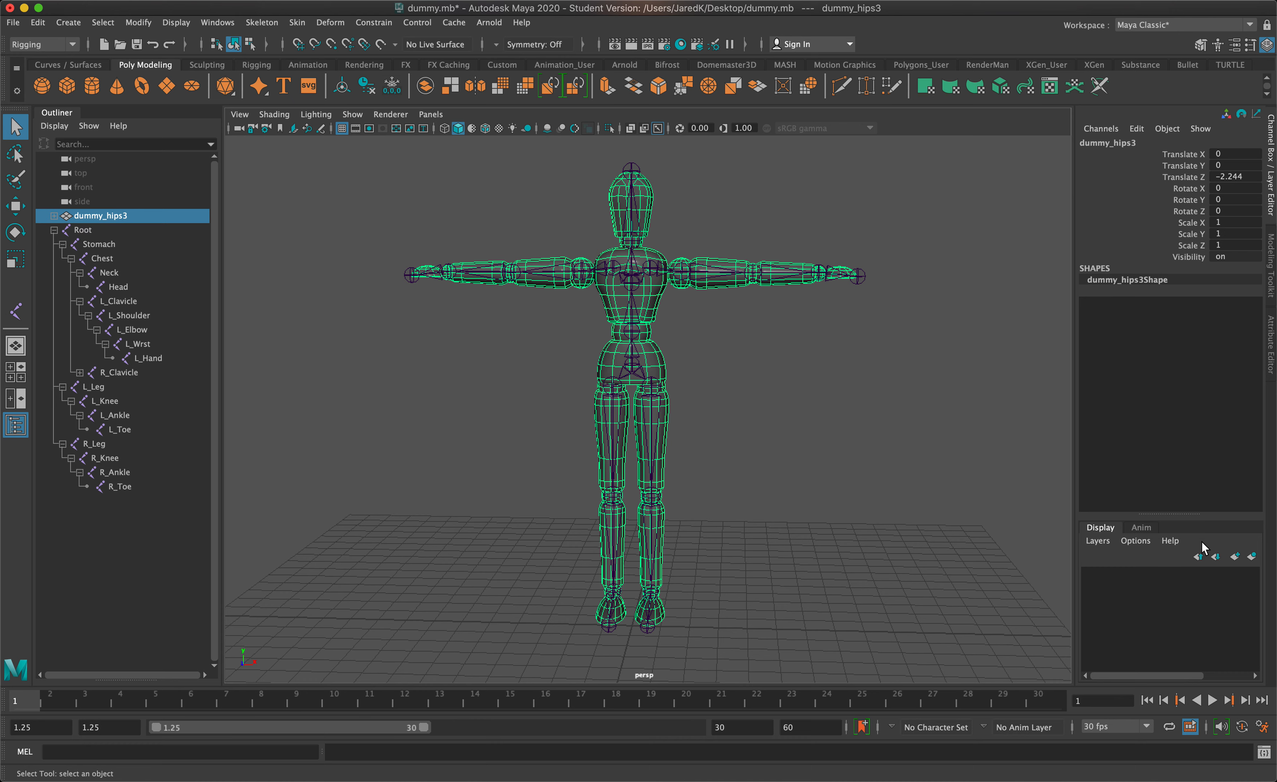
Put the dummy_hips3 mesh on a new display layer and hide that layer, leaving only the skeleton shown
left_click(1251, 556)
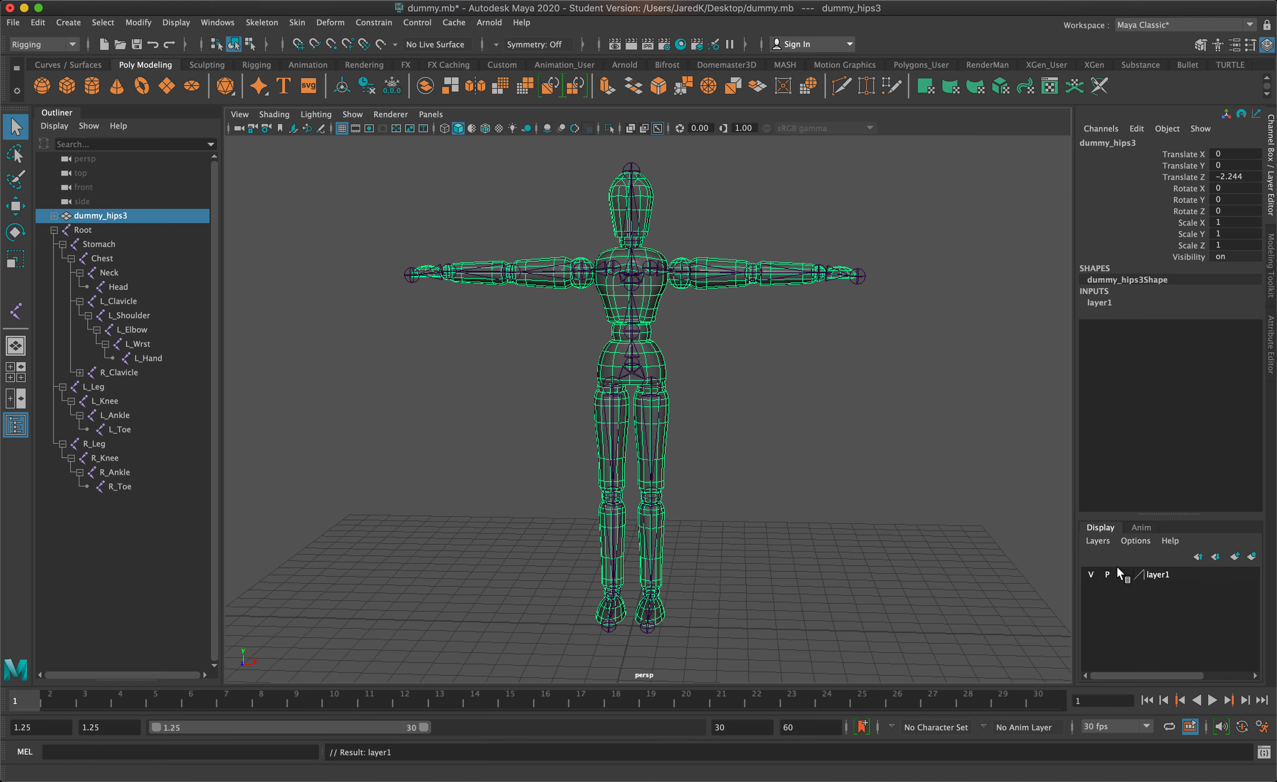
left_click(1091, 575)
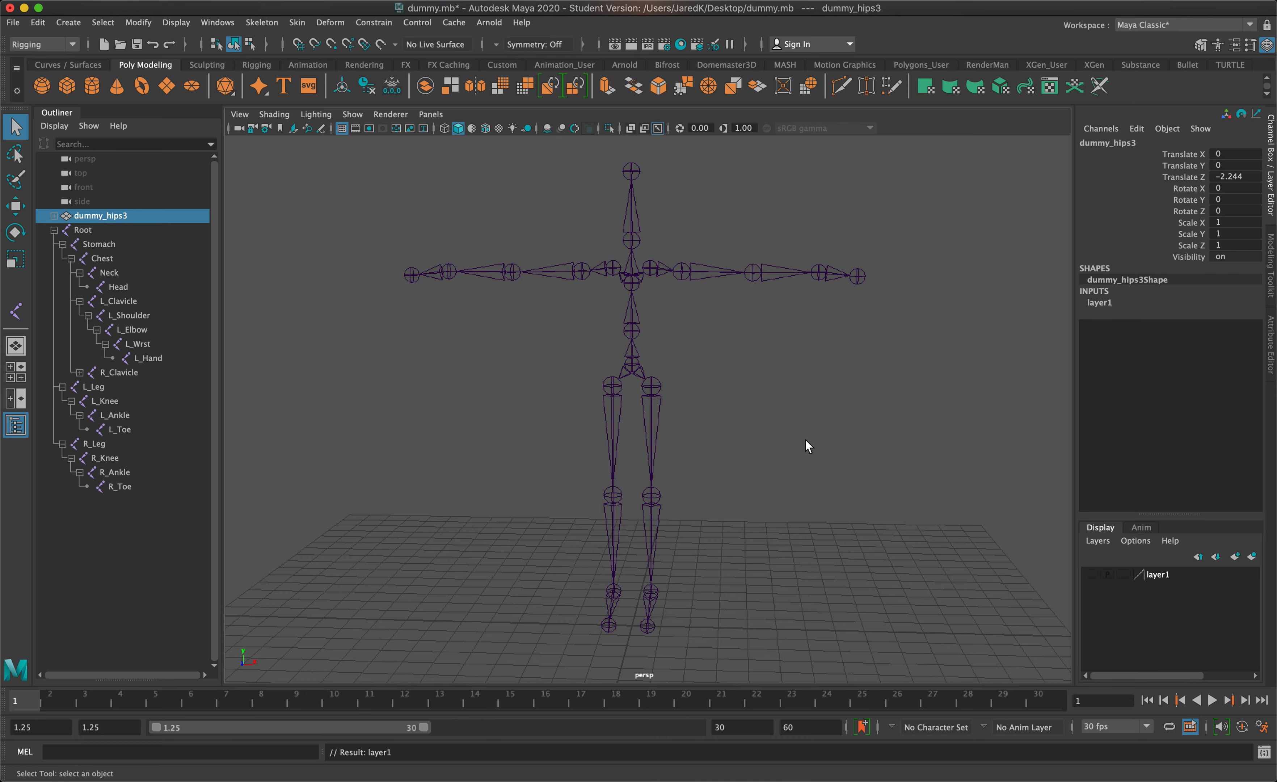
left_click_drag(823, 433, 759, 450, "alt")
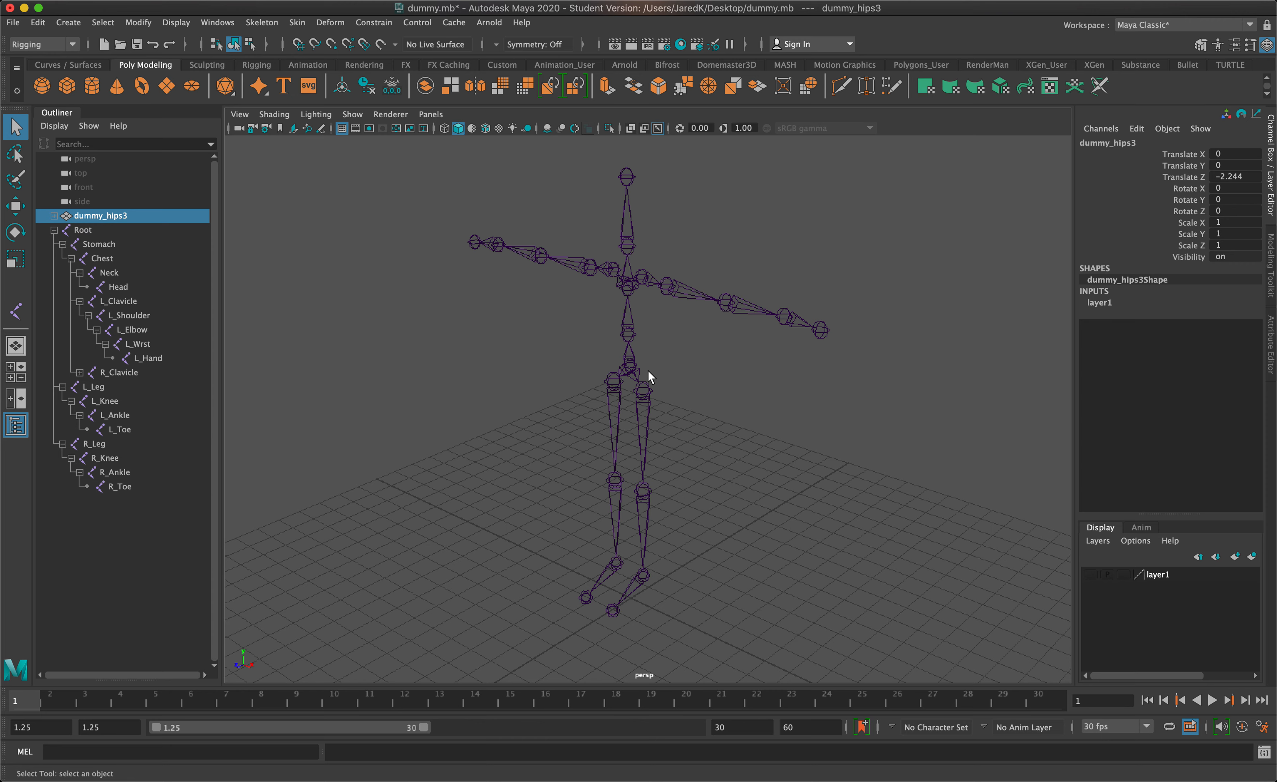
Try moving and rotating the L_Clavicle joint, undoing the changes and inspecting the arm chain
left_click(645, 275)
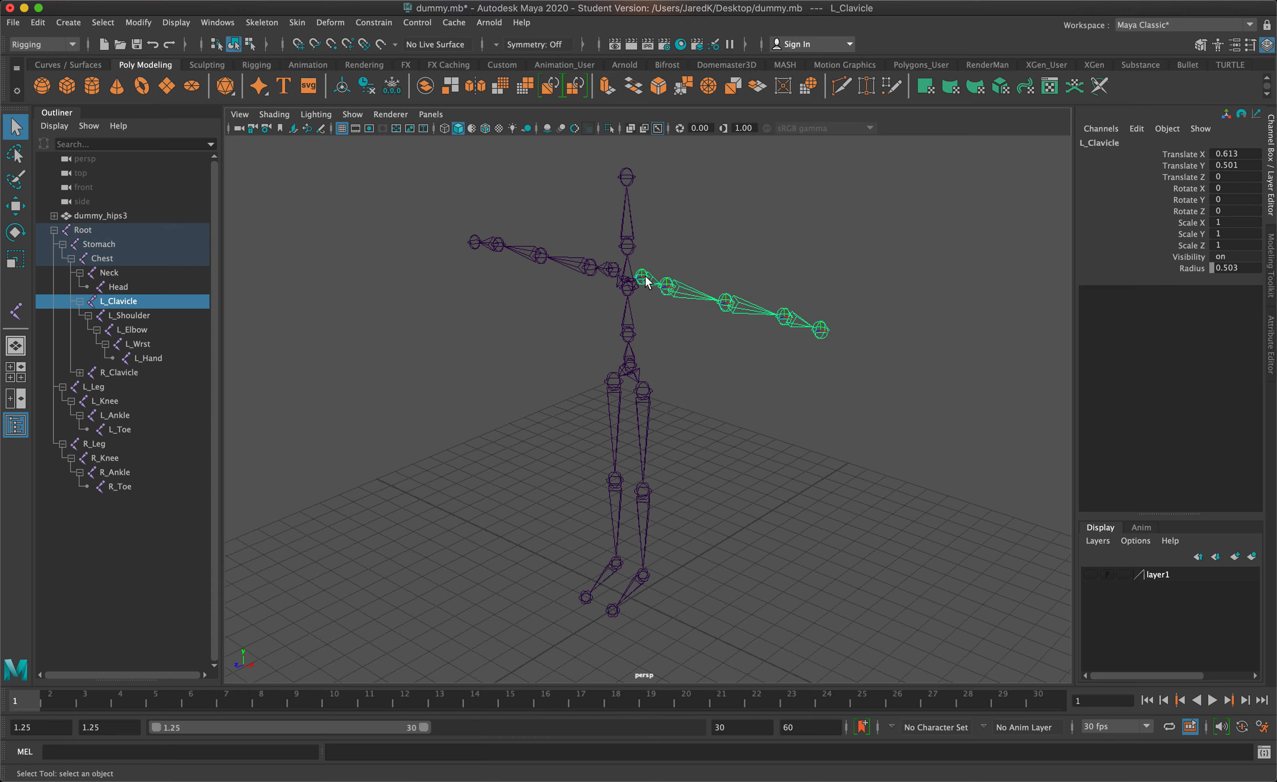
scroll(740, 434, "up", 6)
left_click_drag(770, 411, 855, 442, "alt")
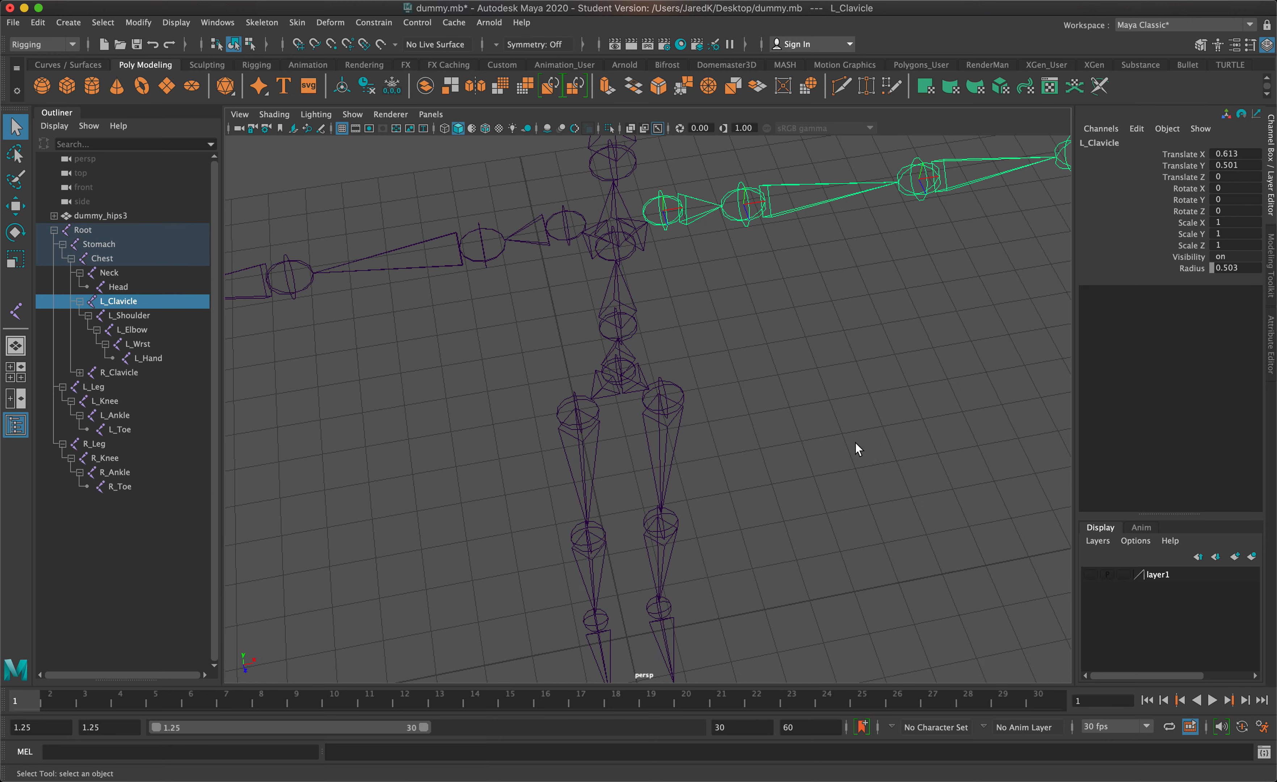
middle_click_drag(855, 442, 835, 470, "alt")
key("w")
left_click_drag(644, 240, 691, 217)
key("super+z")
key("e")
key("super+z")
left_click_drag(792, 388, 731, 350, "alt")
scroll(734, 345, "down", 3)
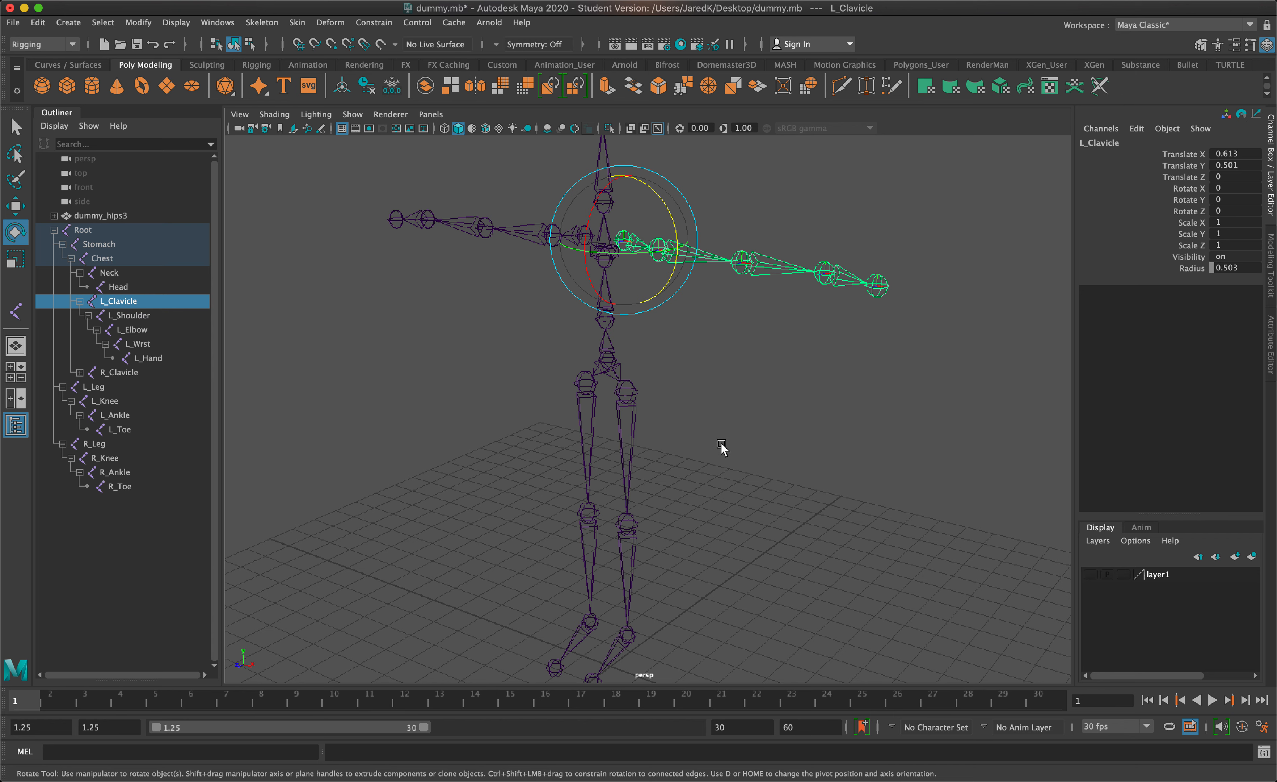
left_click_drag(843, 445, 963, 460, "alt")
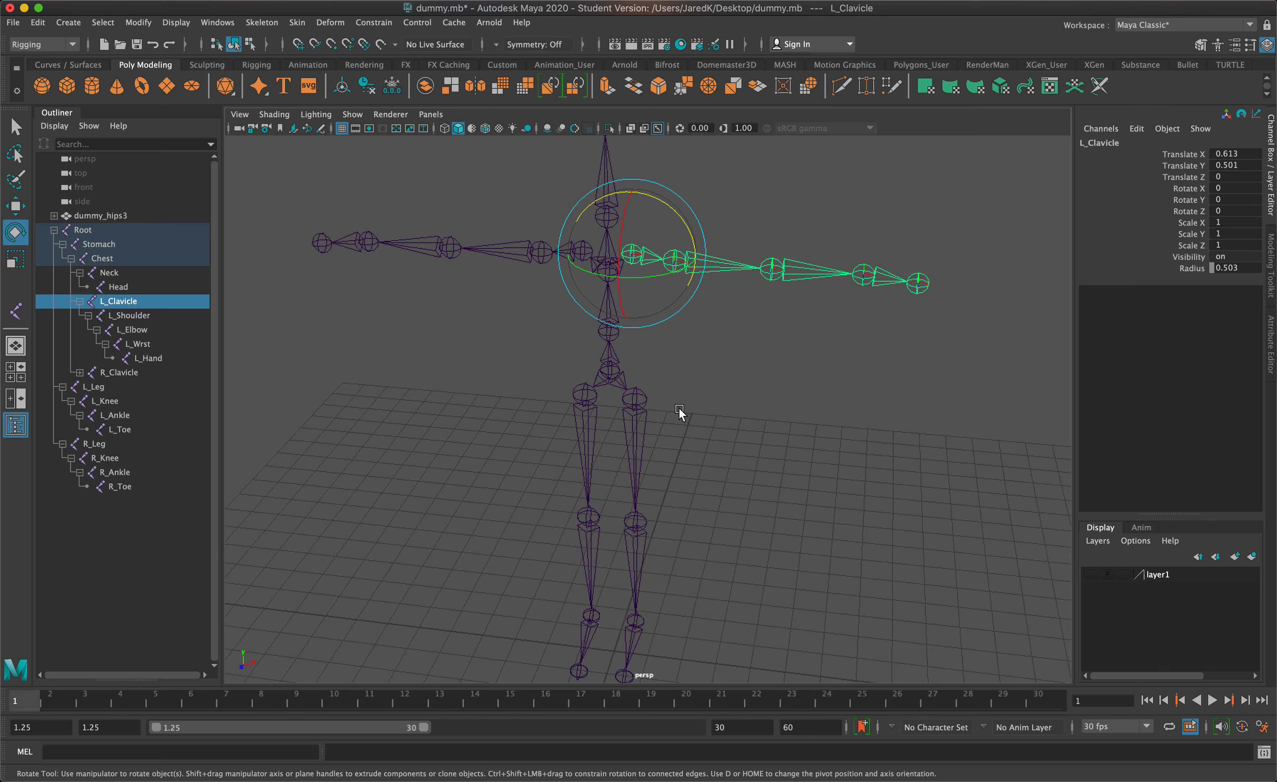
left_click_drag(686, 413, 630, 404, "alt")
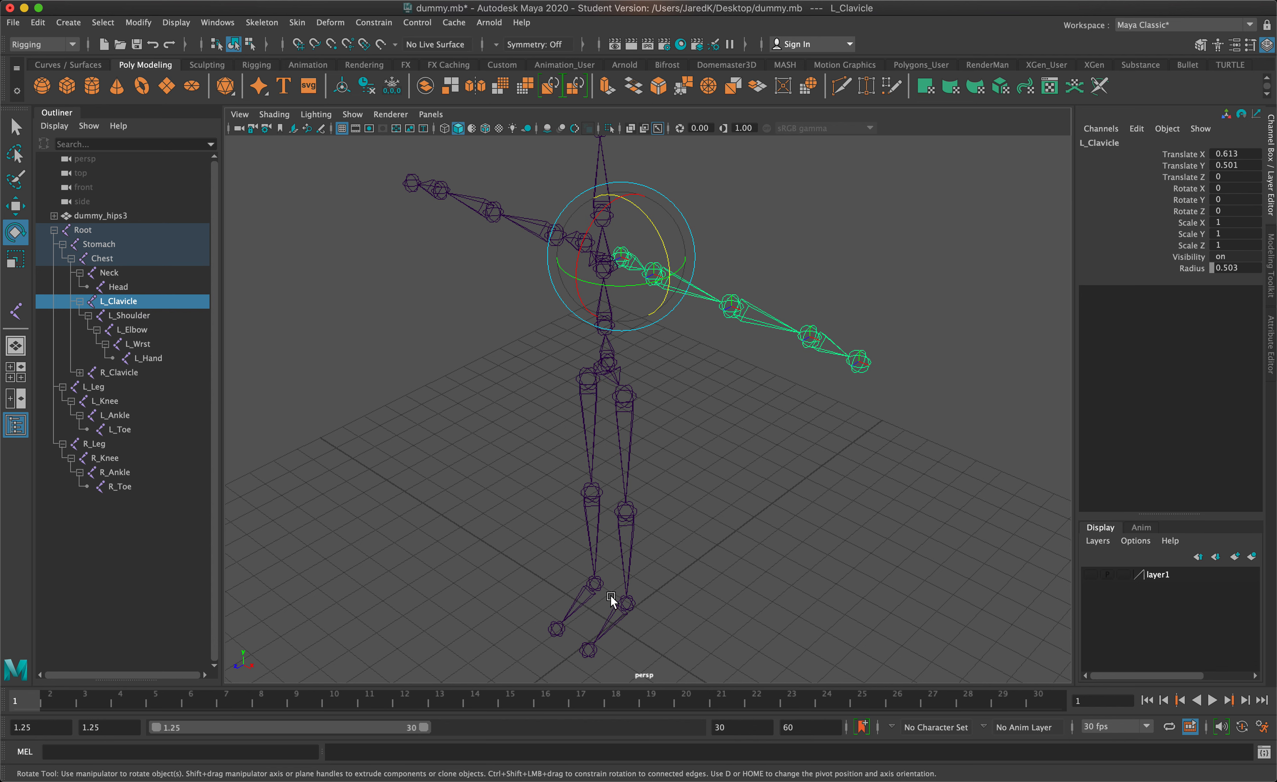
Clear the joint selection, show layer1 again, and check the leg joints against the mesh from the side
left_click(715, 525)
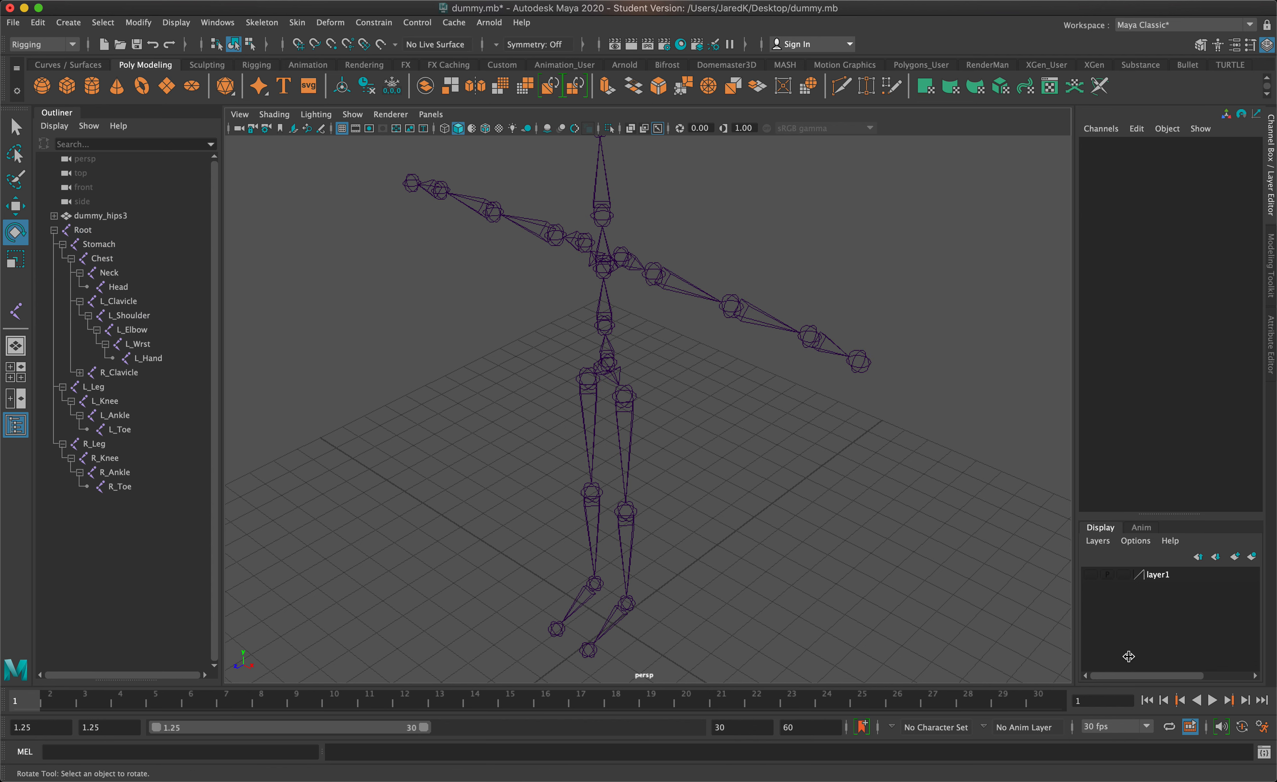
left_click(1090, 572)
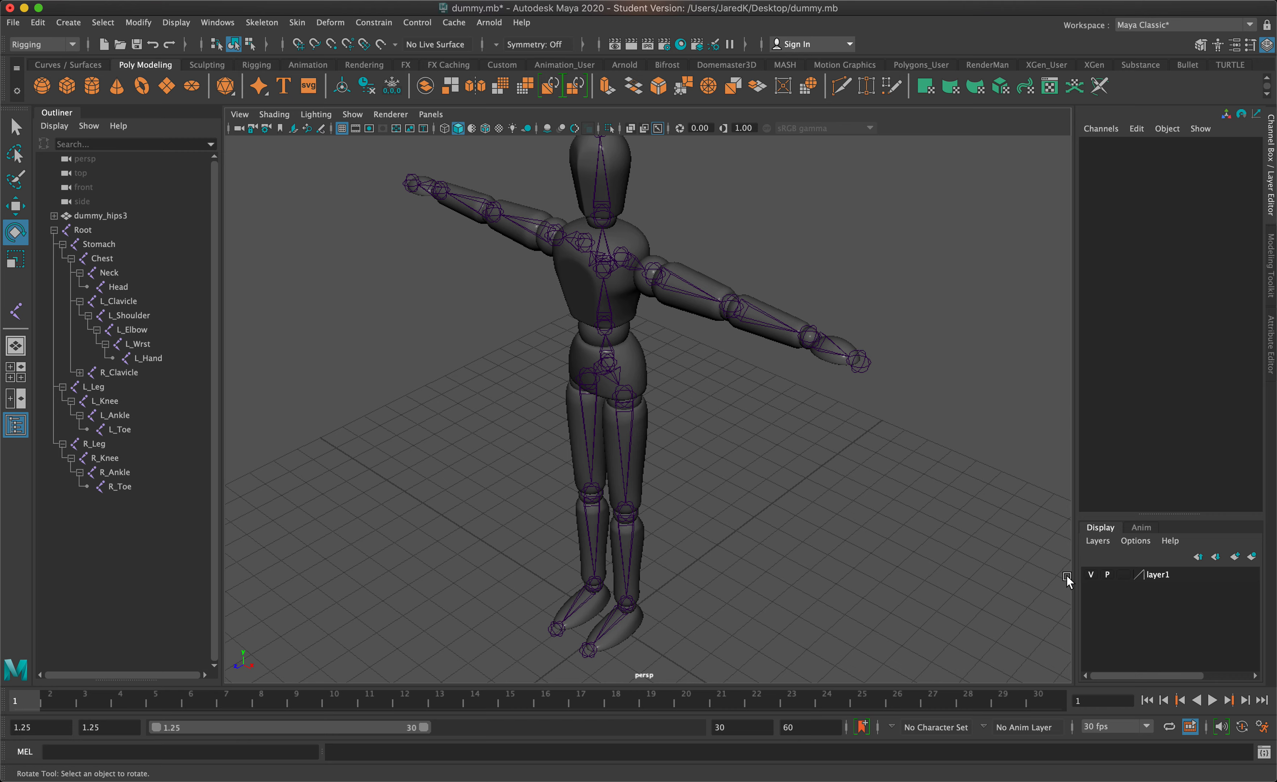
left_click_drag(1066, 576, 761, 516, "alt")
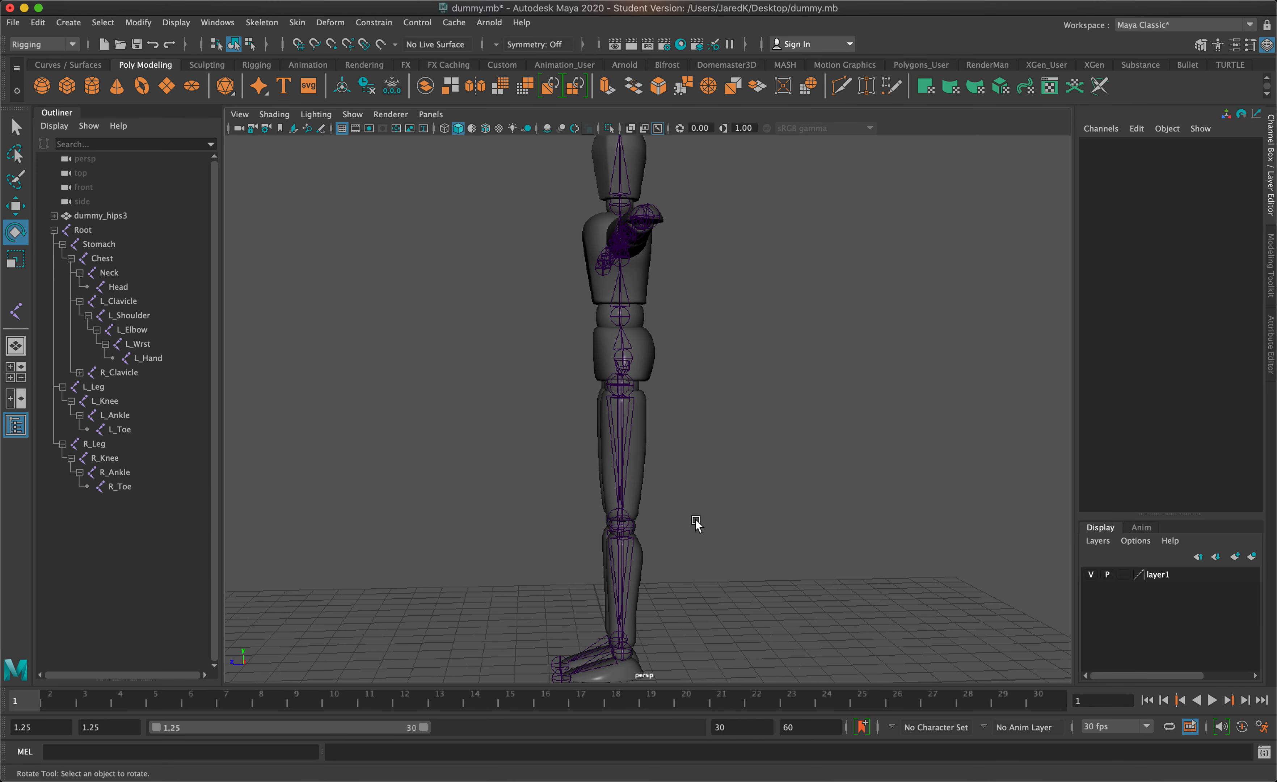
left_click_drag(679, 526, 775, 529, "alt")
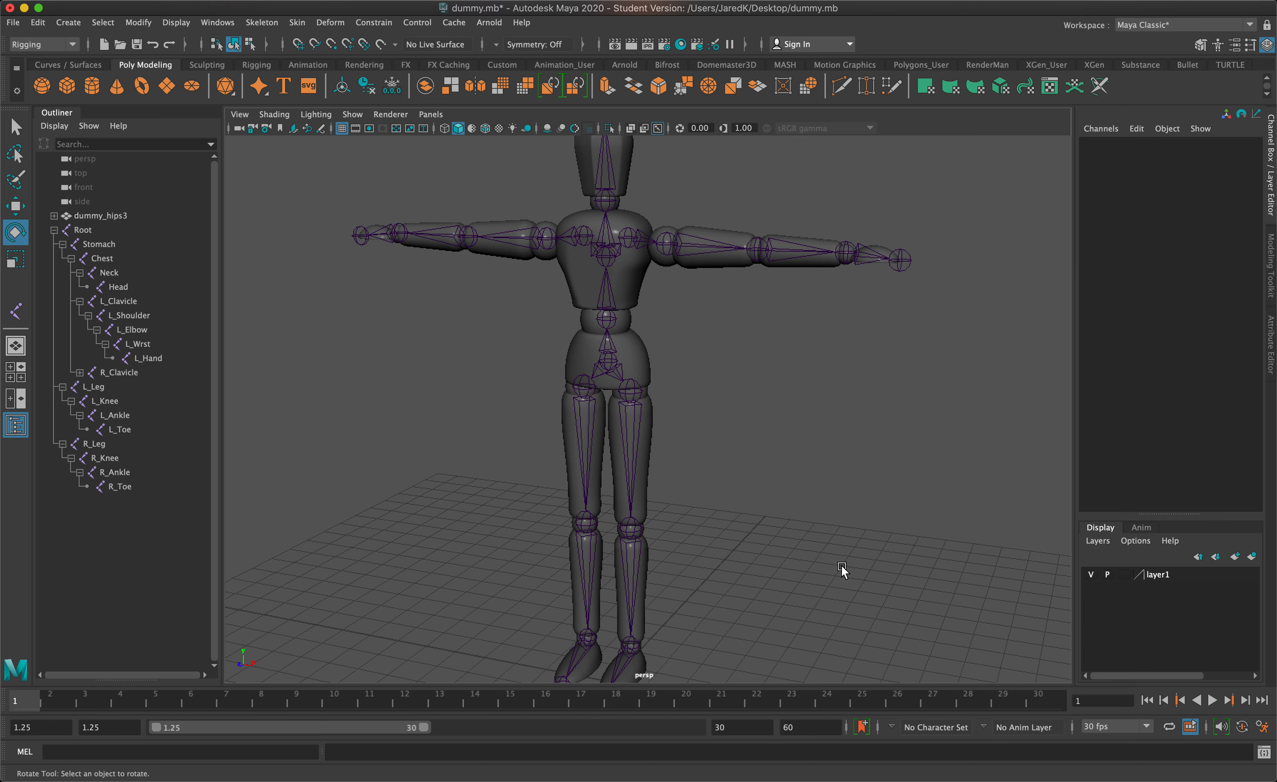
left_click_drag(841, 571, 689, 525, "alt")
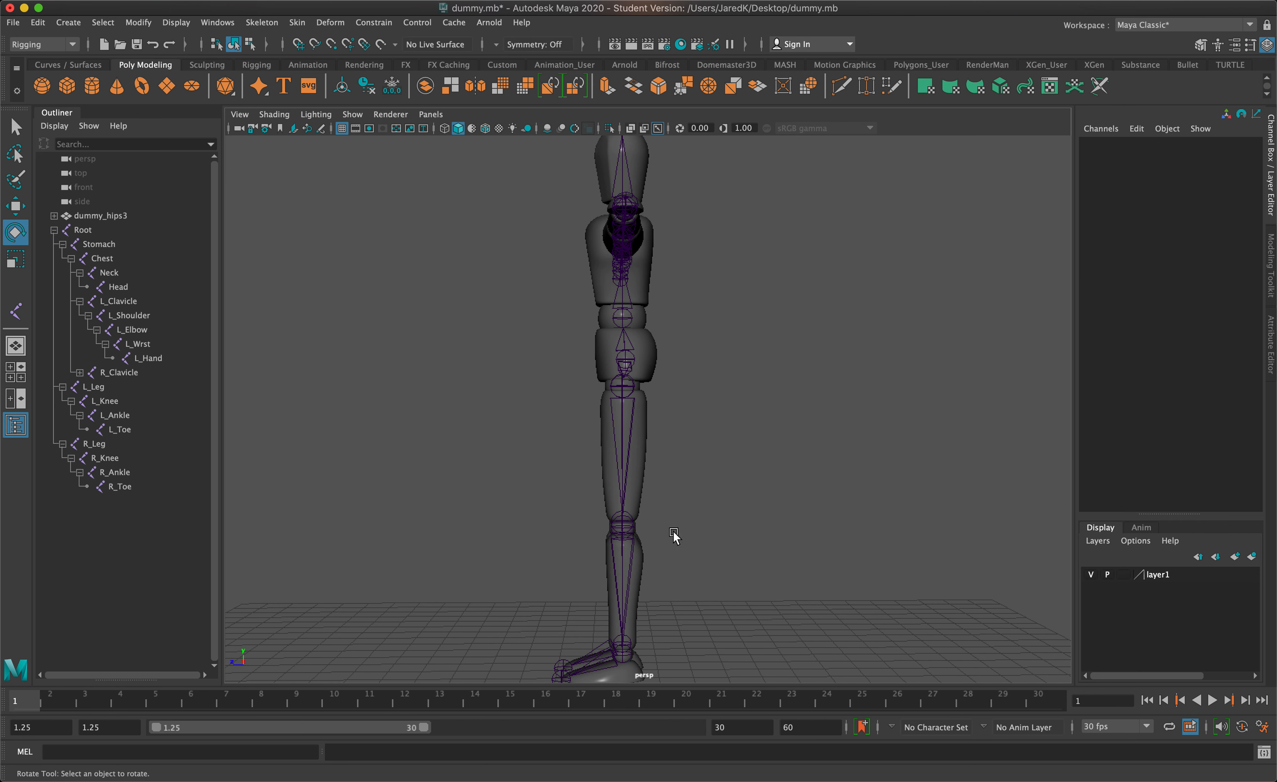
In the side view, move the L_Knee and R_Knee joints together slightly forward to Translate Z -0.142
key("space")
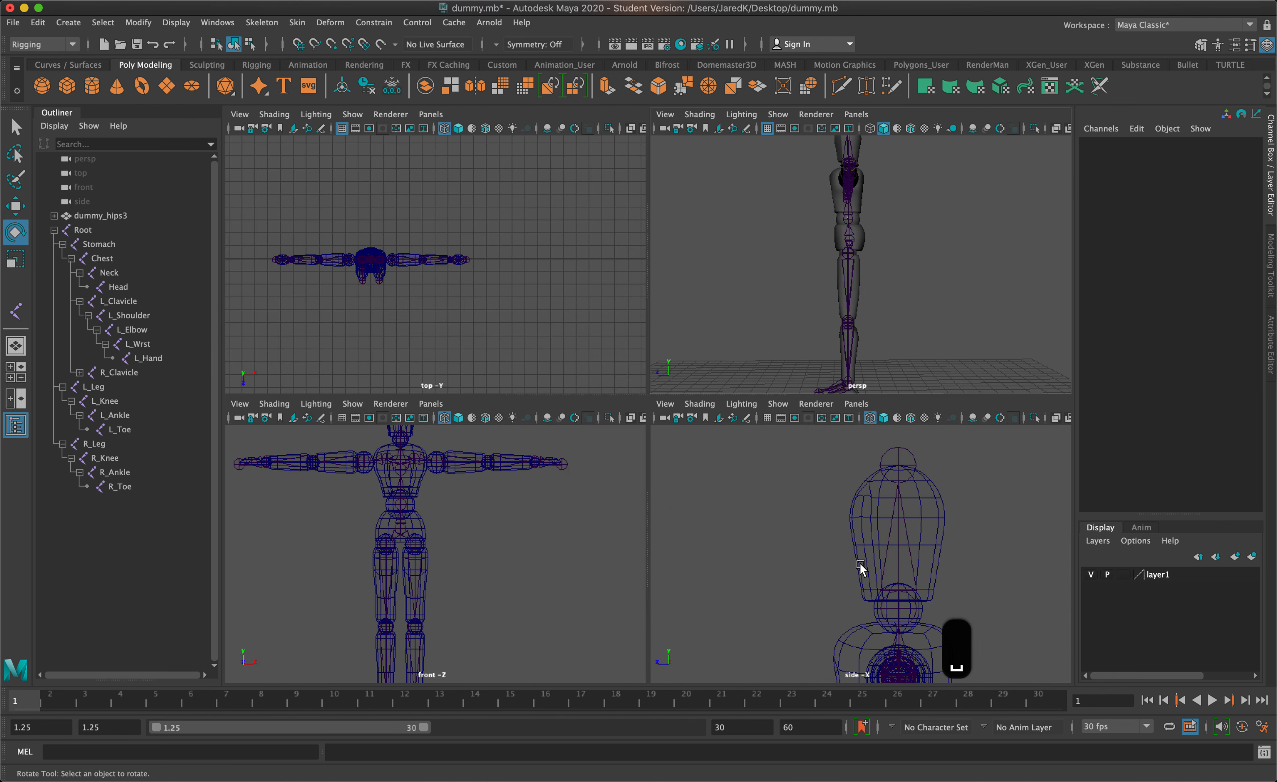
key("space")
middle_click_drag(833, 580, 837, 203, "alt")
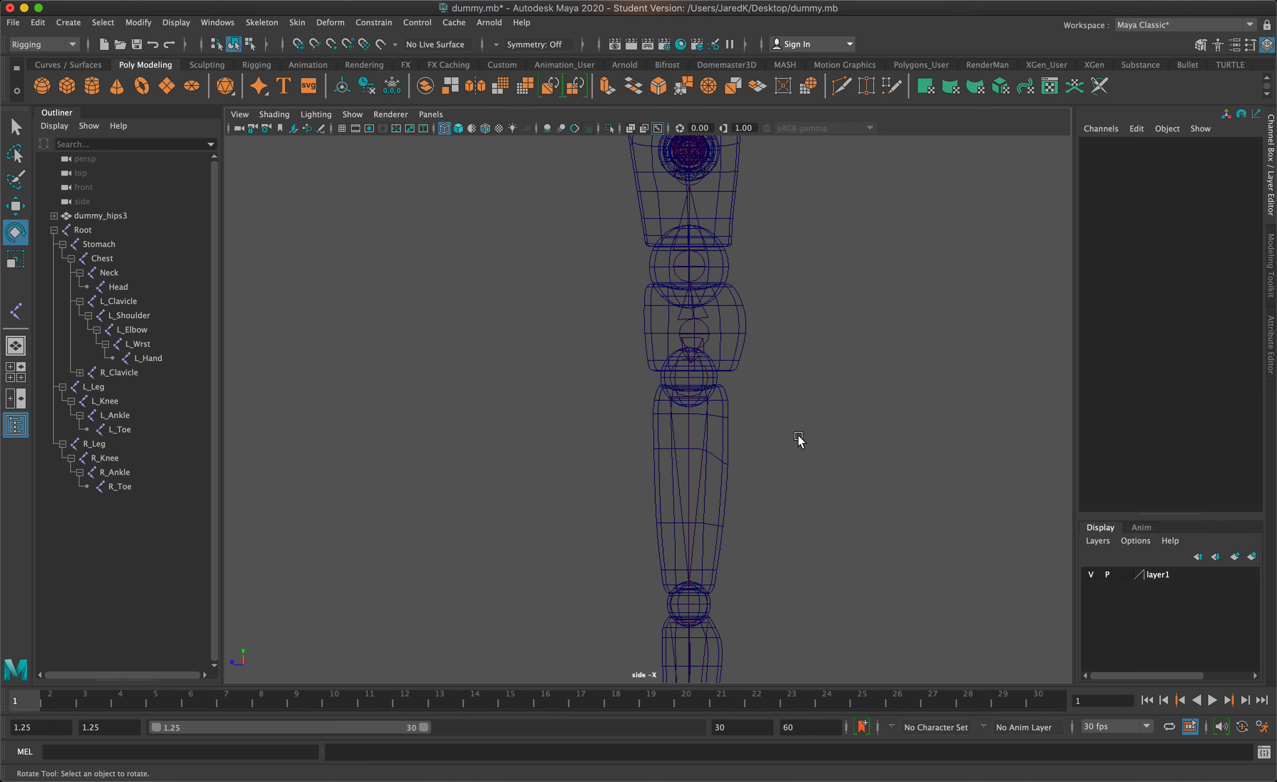
middle_click_drag(808, 514, 840, 326, "alt")
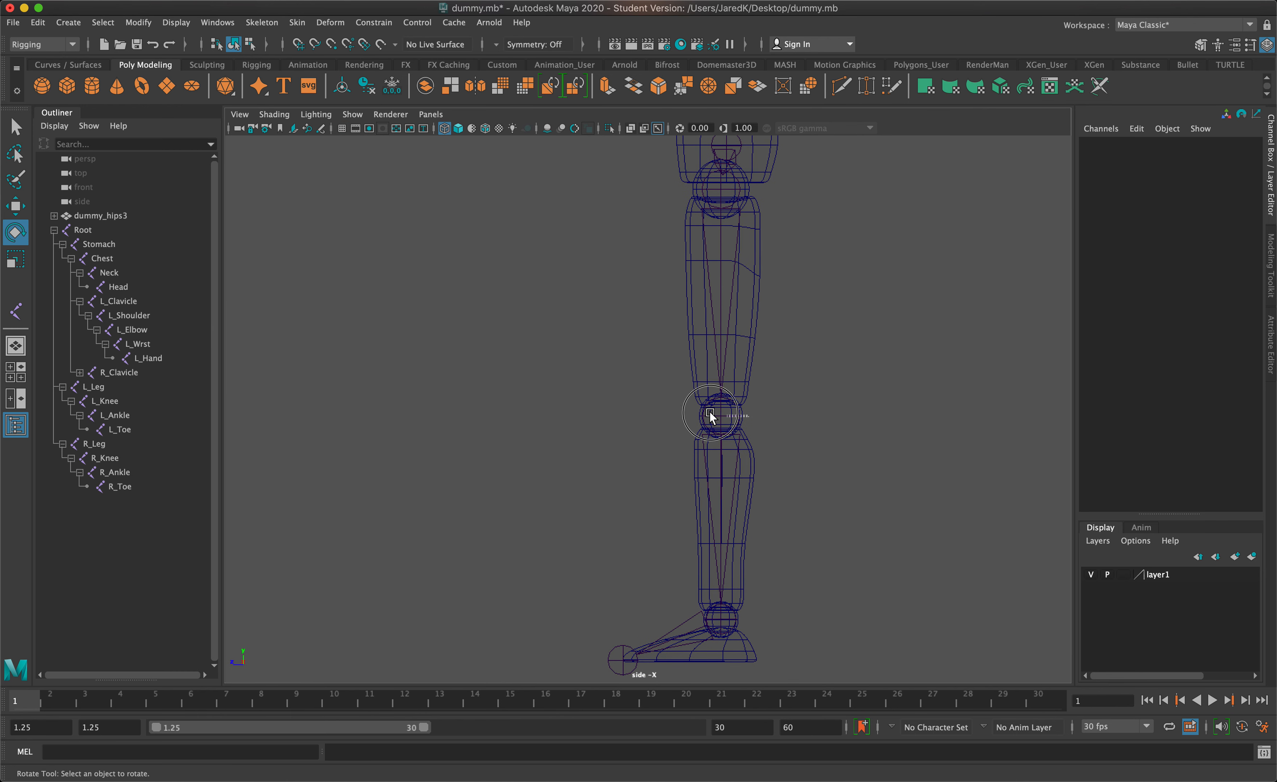
left_click_drag(709, 415, 691, 416)
key("w")
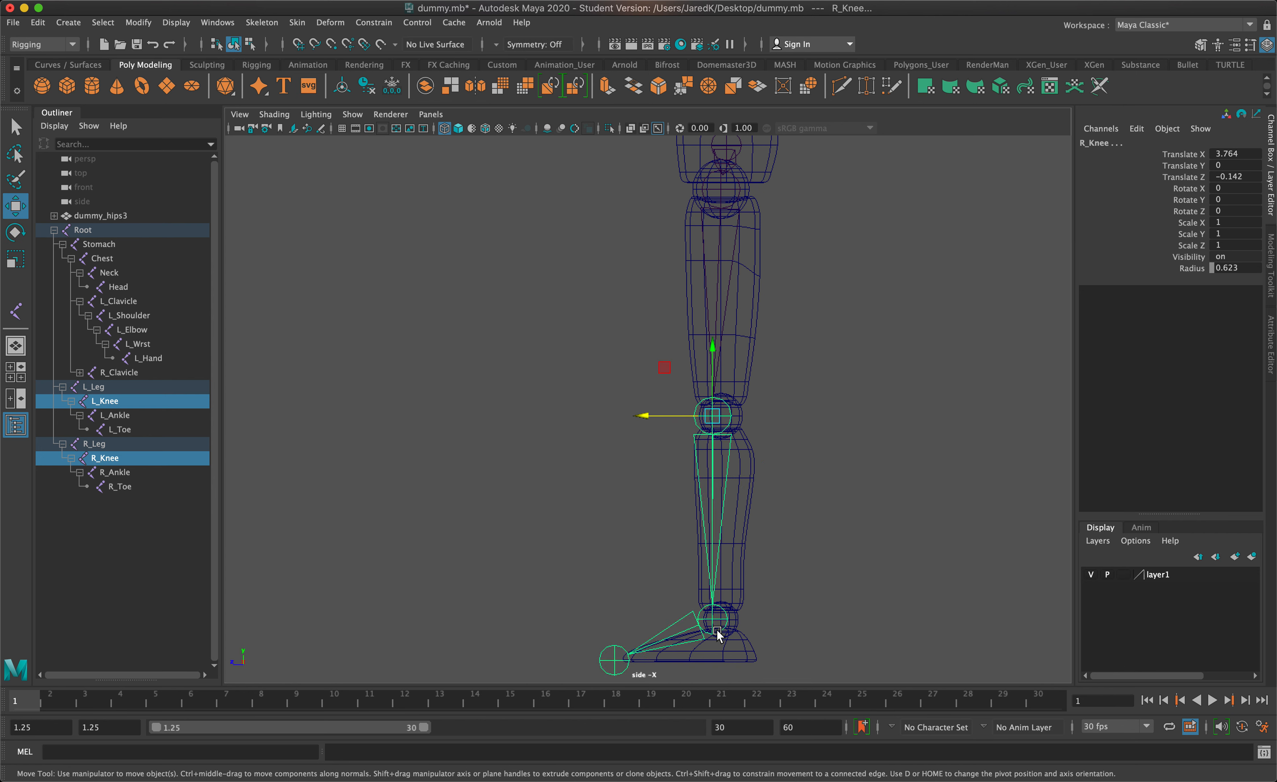
Move both ankle joints back to Translate Z 0.142, return to the perspective view and clear the selection
key("Down")
left_click_drag(681, 620, 692, 620)
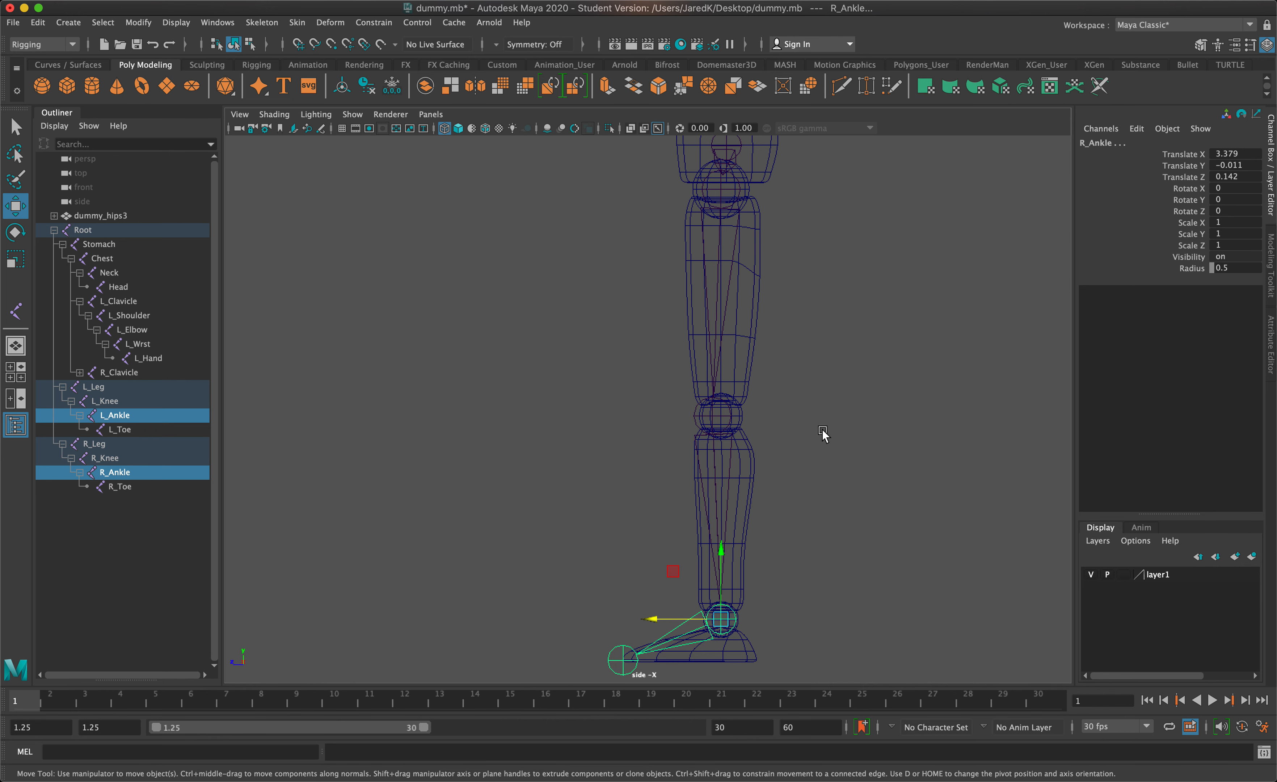
key("space")
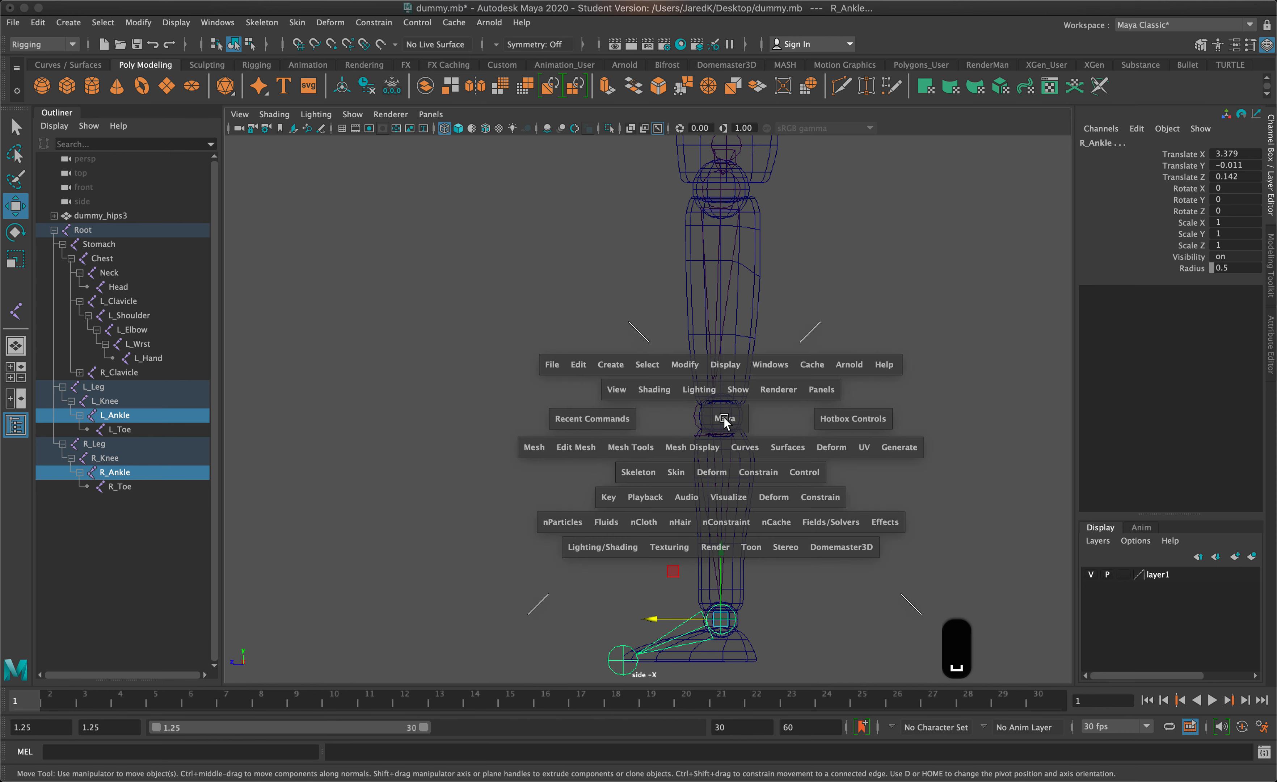
left_click_drag(856, 323, 897, 331, "alt")
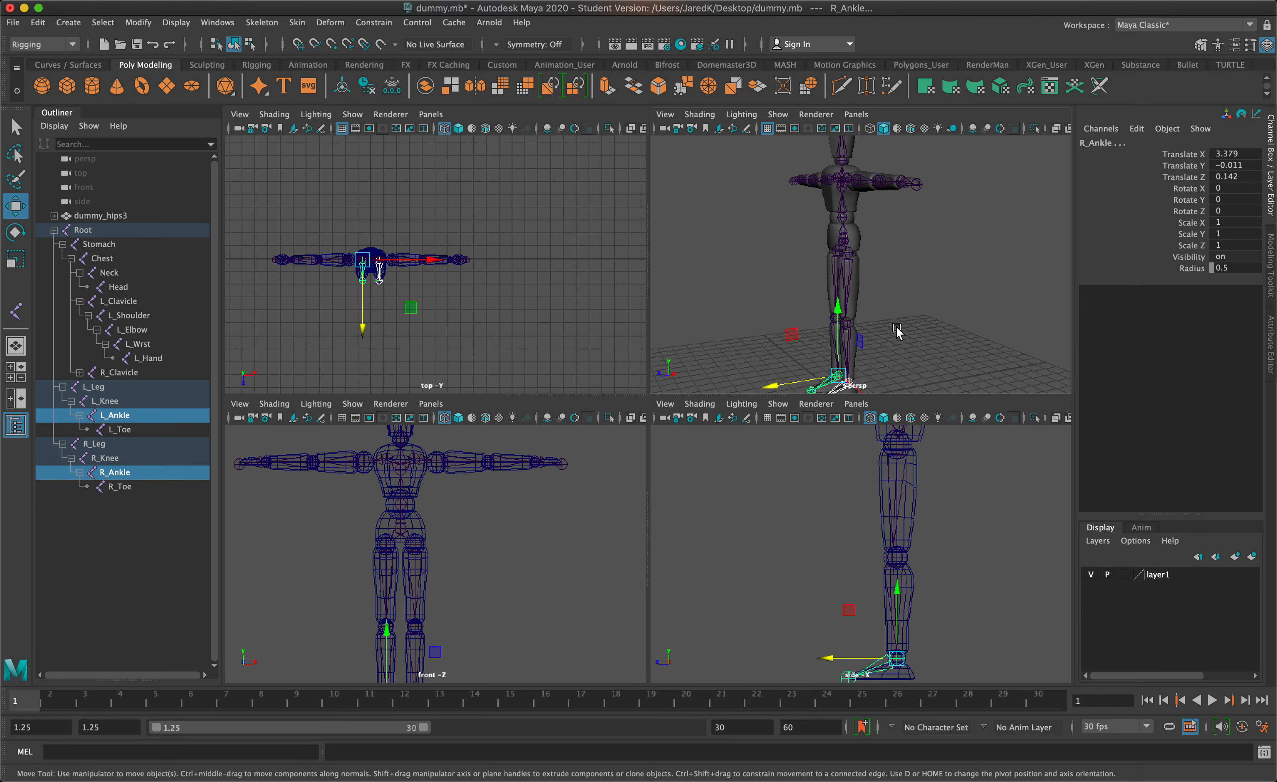
key("space")
left_click(737, 437)
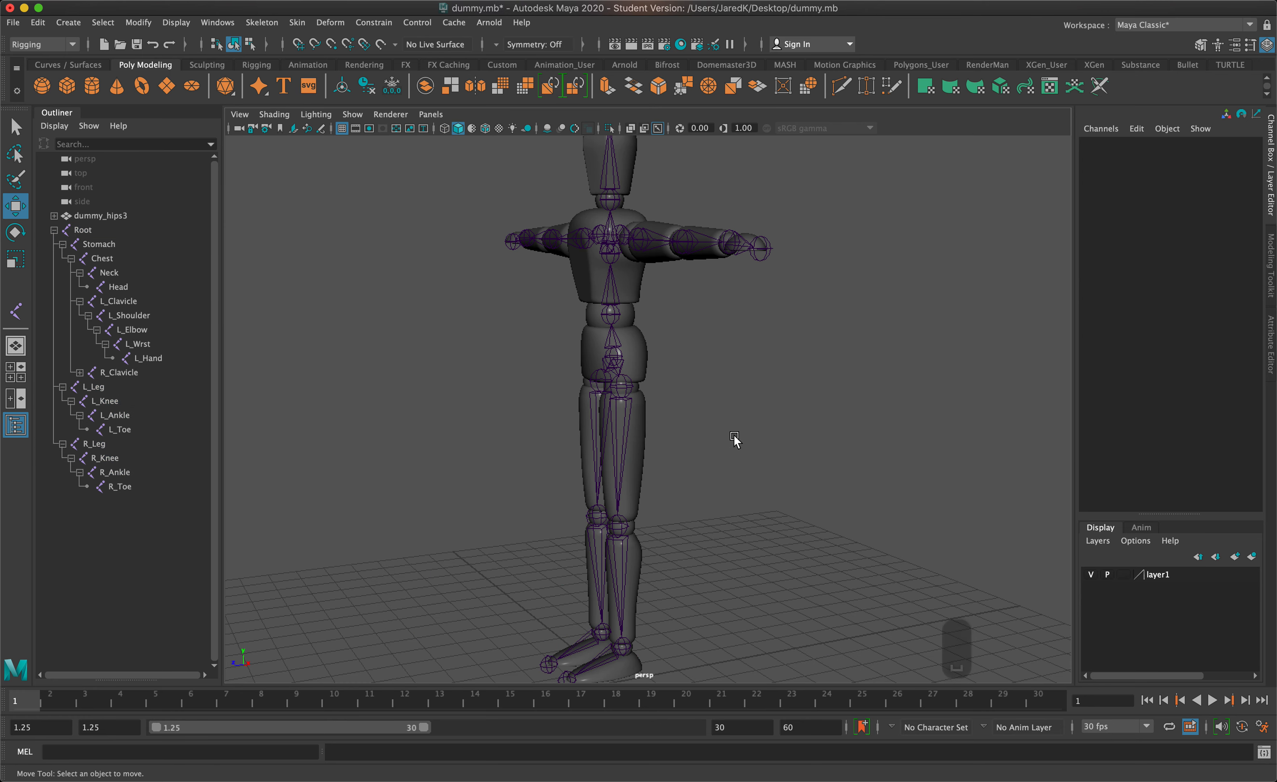
Set up the IK Handle tool with the Rotate-Plane Solver for the leg chains
right_click_drag(736, 438, 688, 262, "alt")
left_click_drag(689, 265, 722, 306, "alt")
scroll(725, 306, "down", 3)
scroll(724, 305, "up", 5)
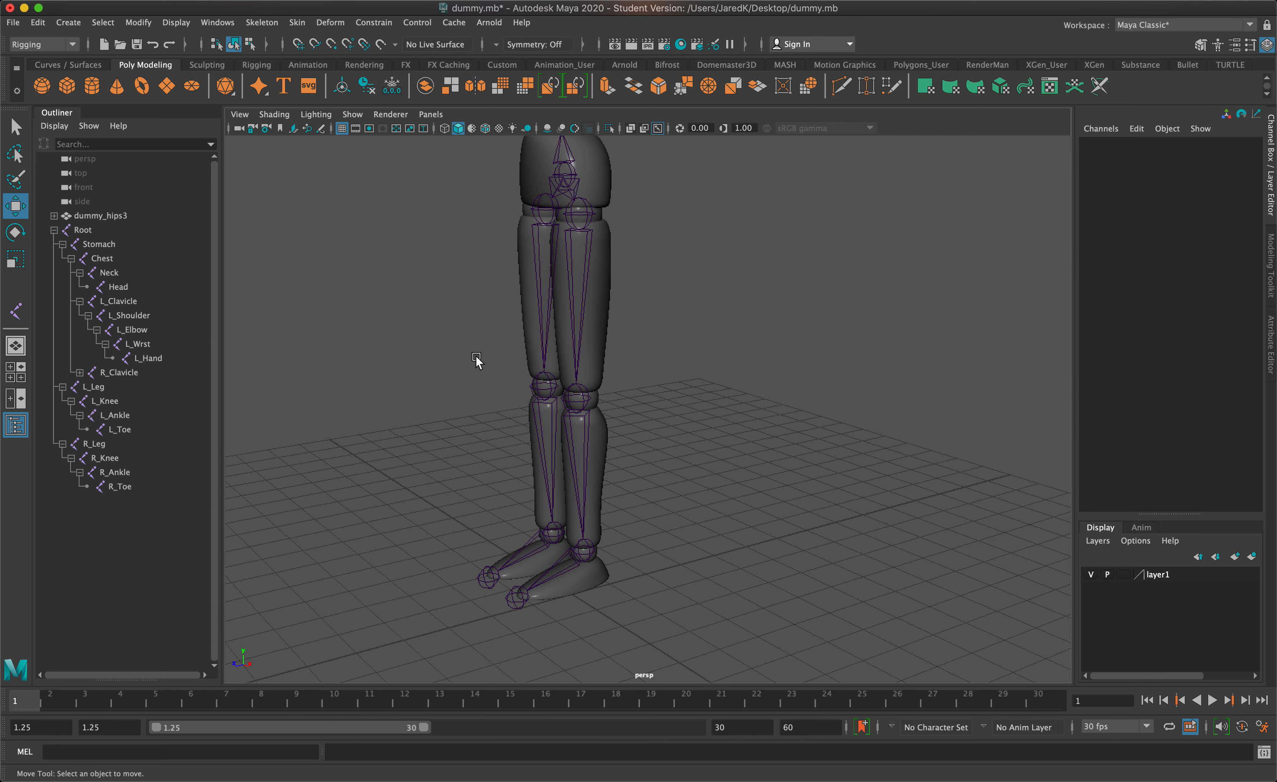
left_click(262, 23)
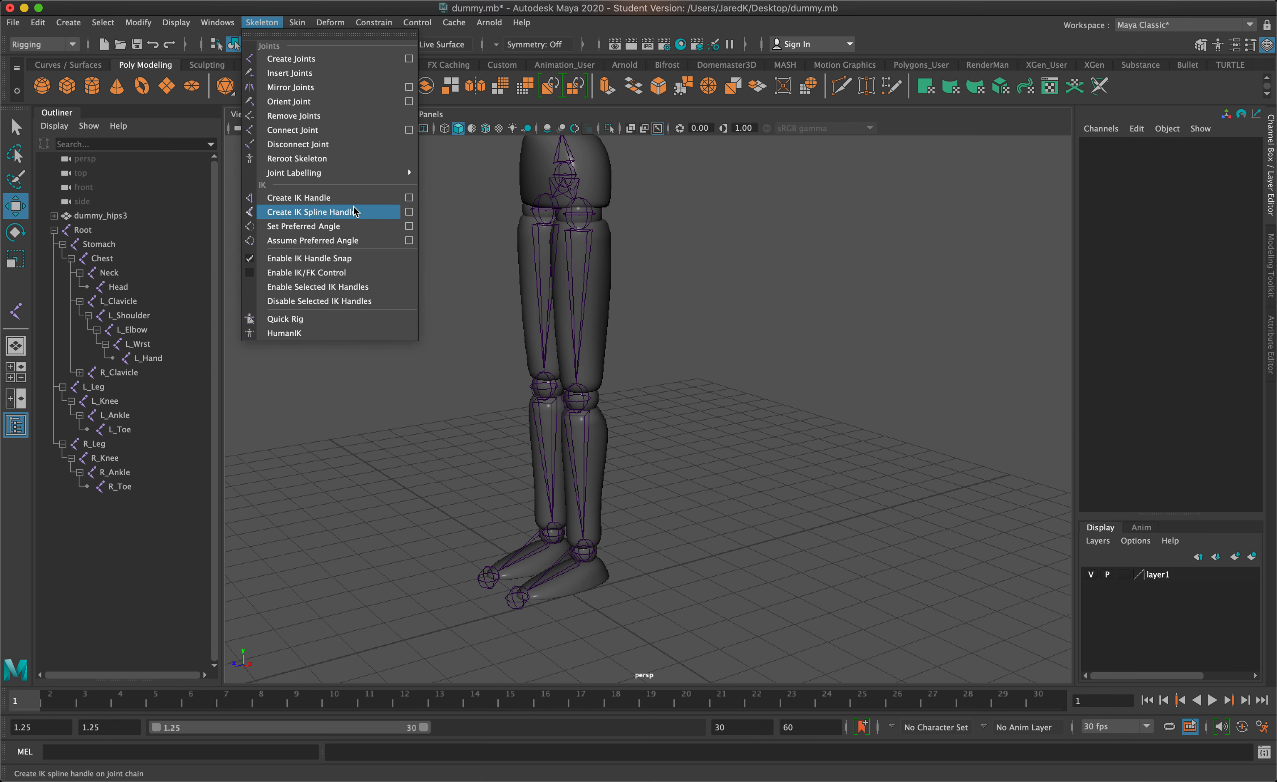
left_click(409, 199)
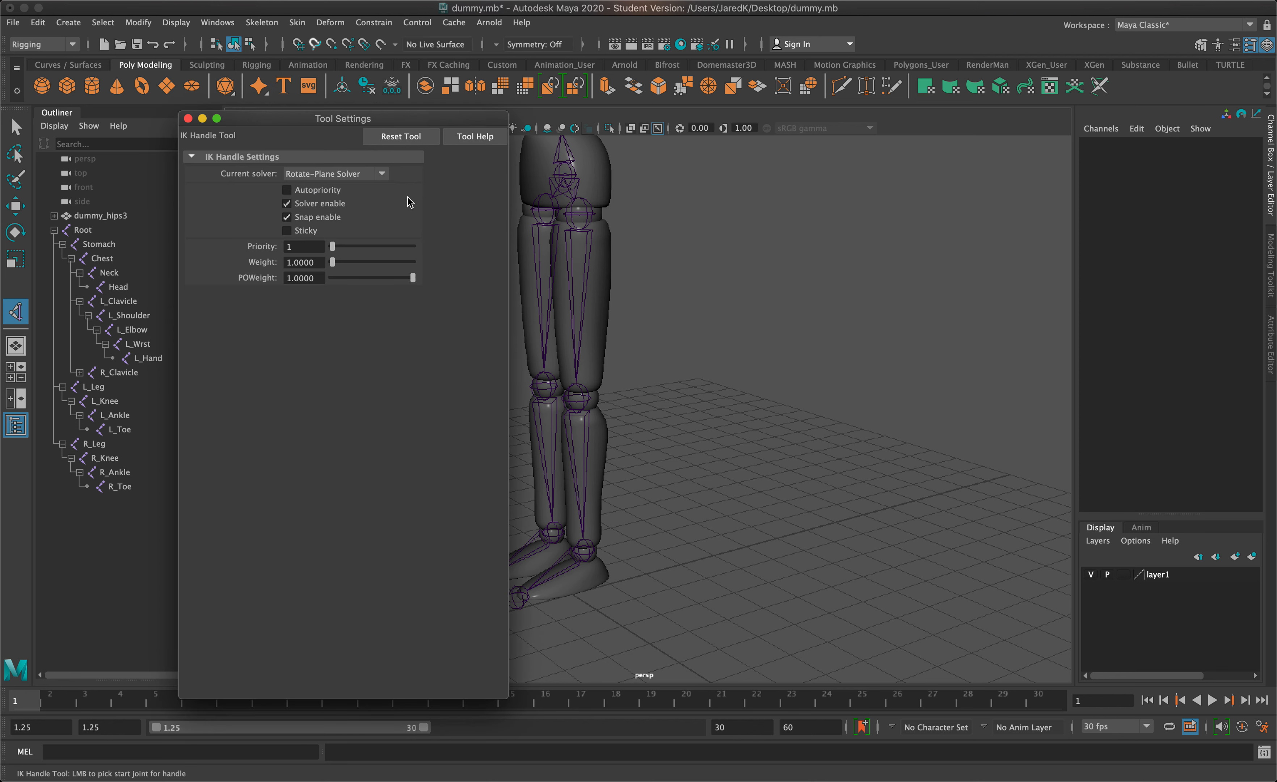
left_click(382, 177)
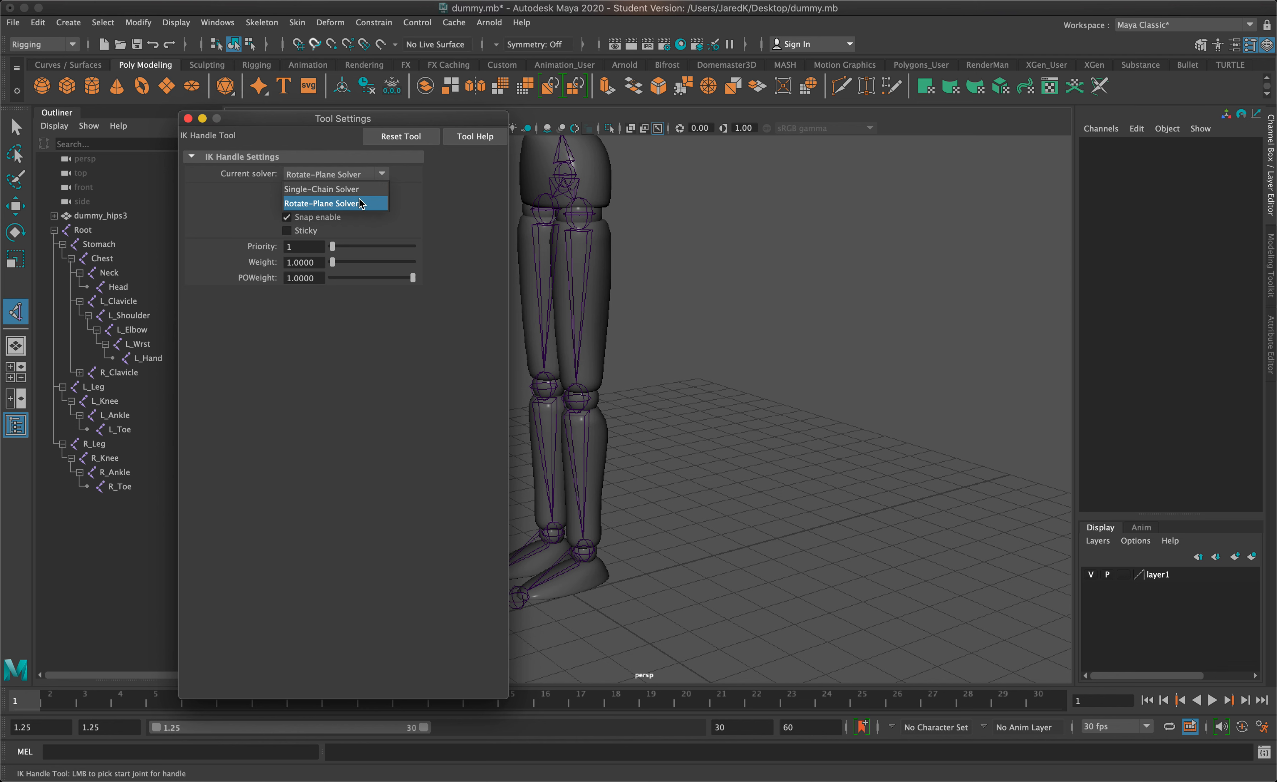
left_click(339, 204)
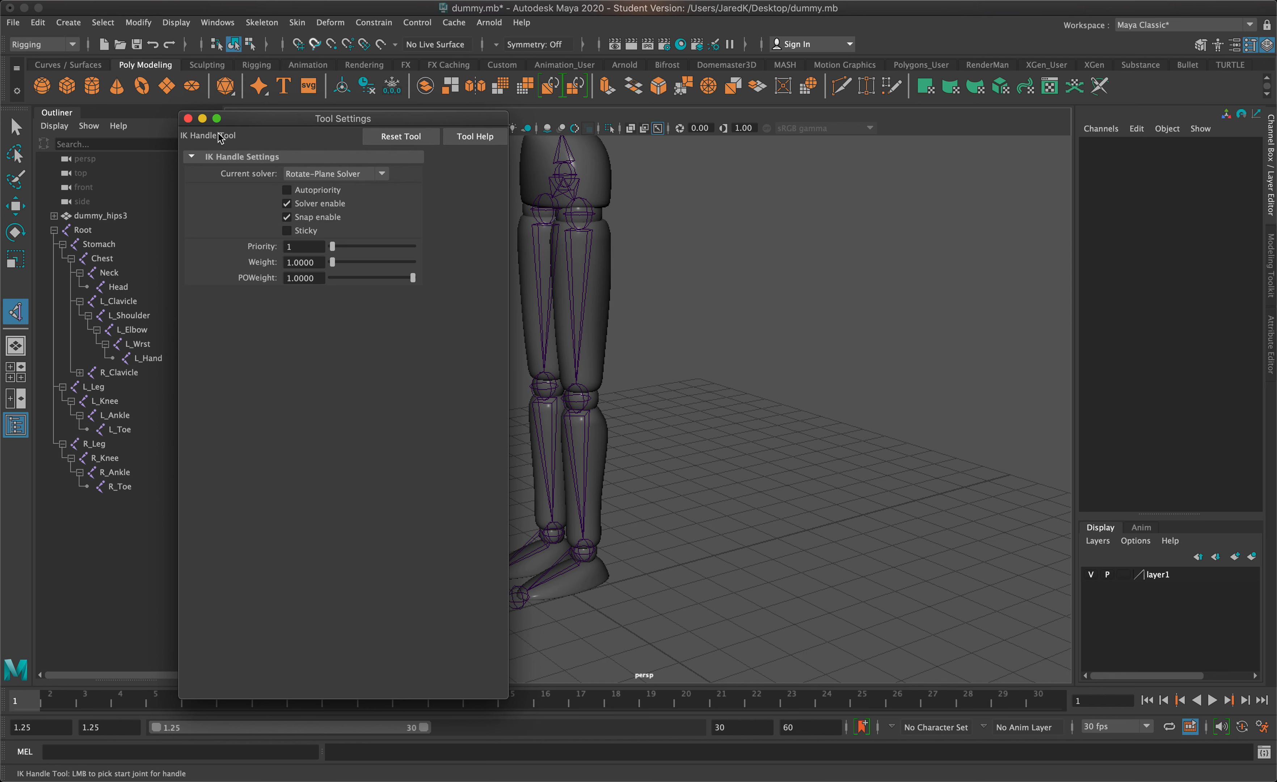
left_click(188, 119)
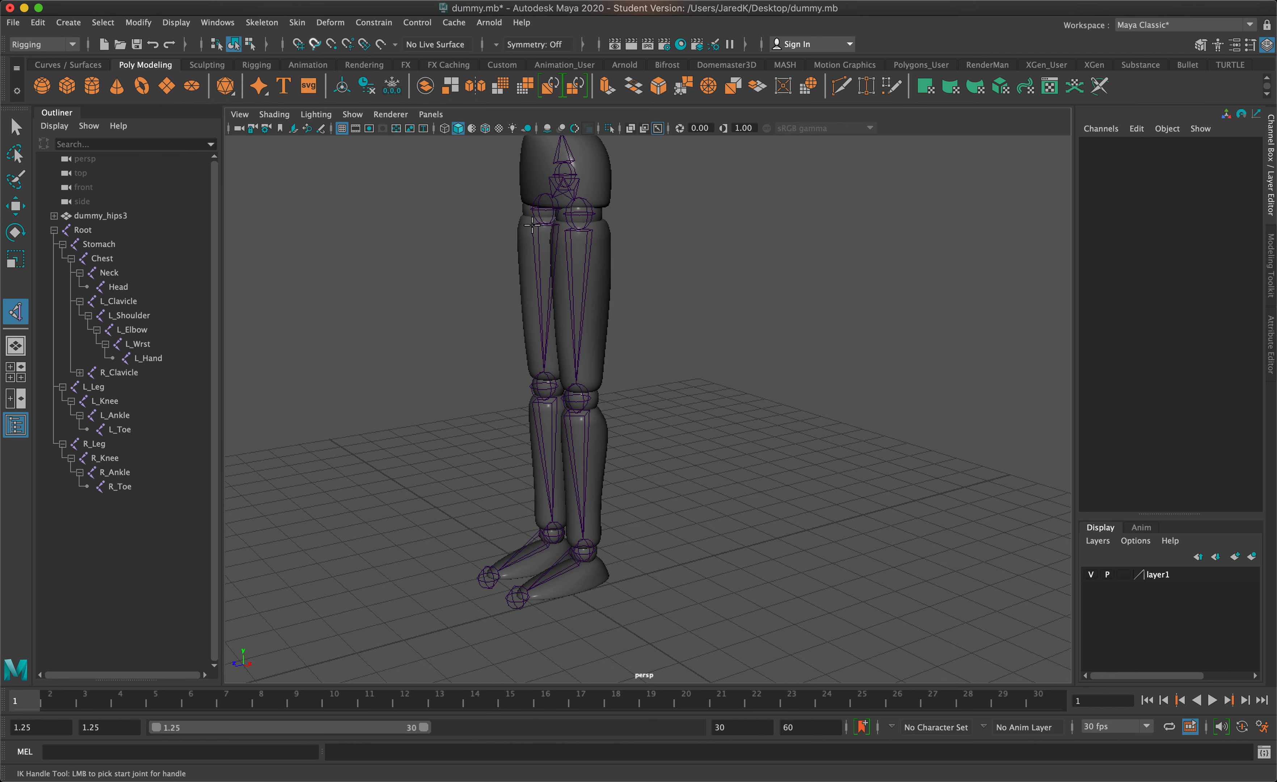
Create an IK handle on the left leg from the L_Leg joint to the L_Ankle joint
left_click(580, 212)
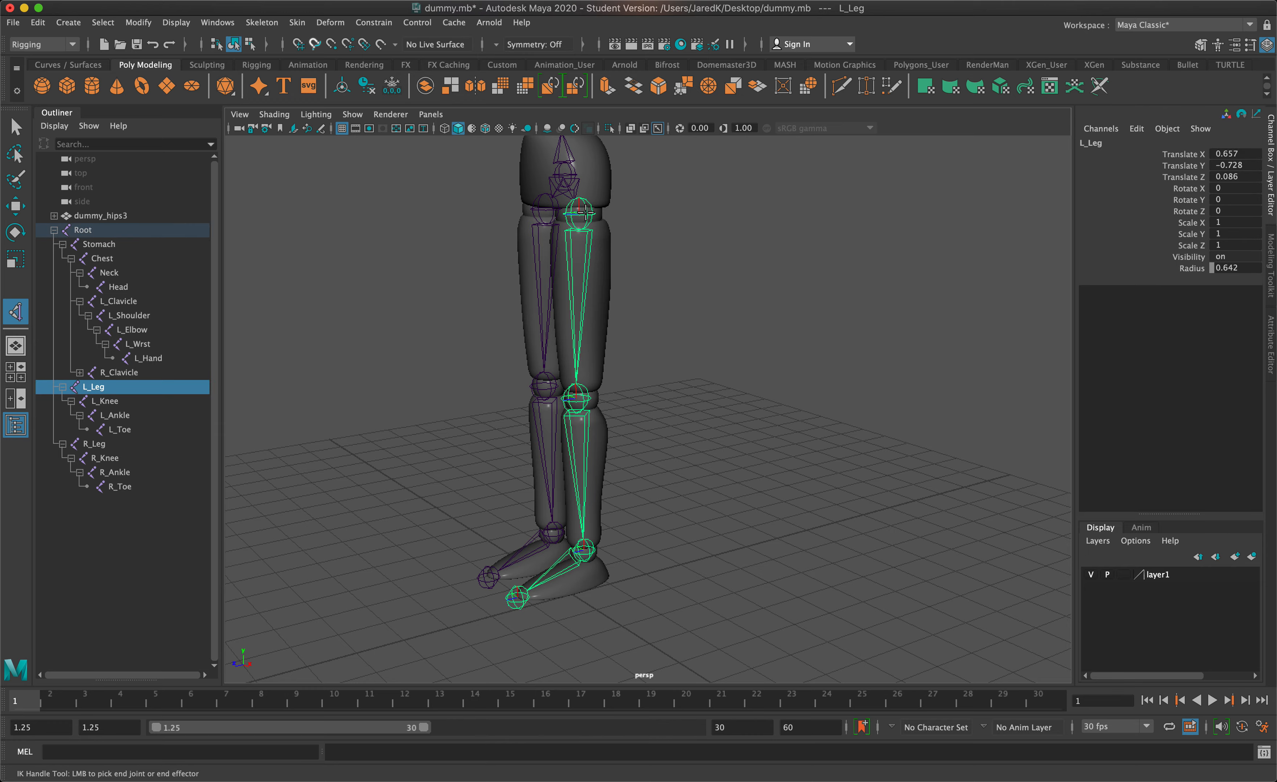
left_click(583, 549)
key("w")
left_click_drag(634, 504, 659, 512, "alt")
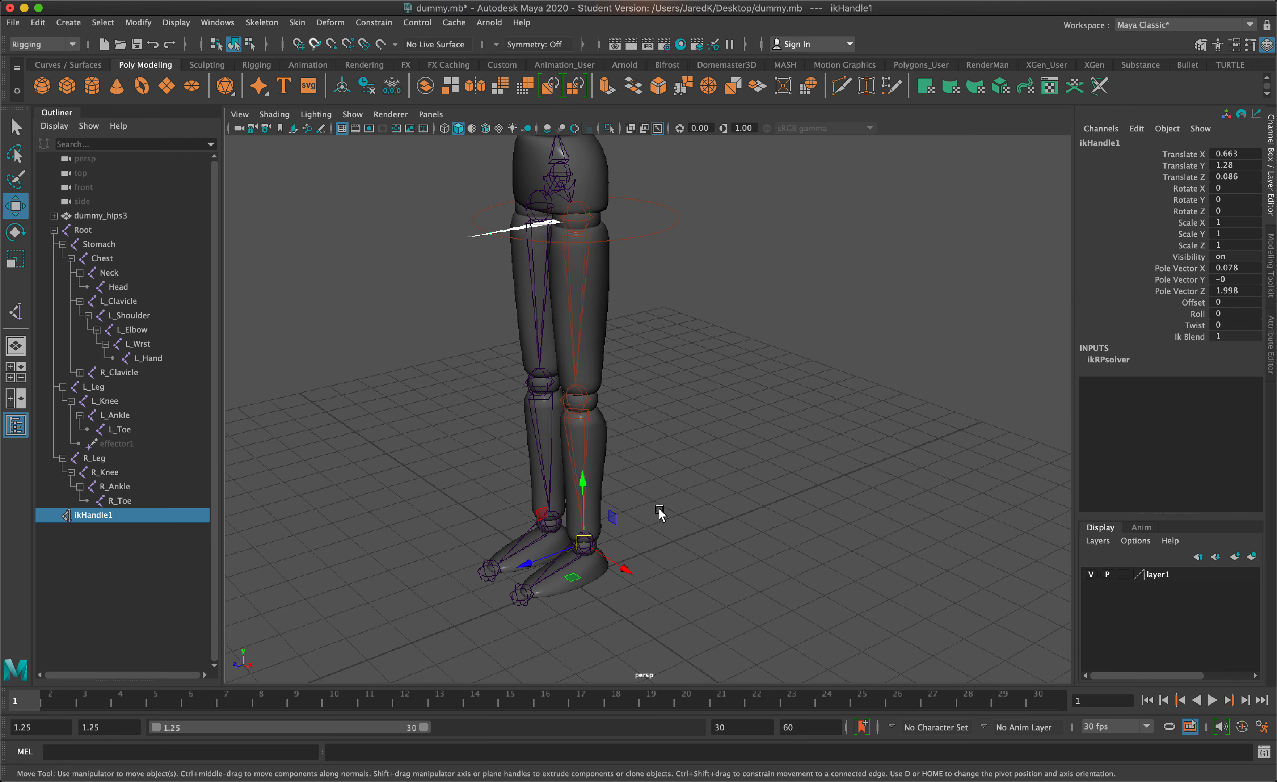
Hide layer1 and raise the left leg's IK handle to Translate Y 2.859 to test the knee bend
left_click(1090, 574)
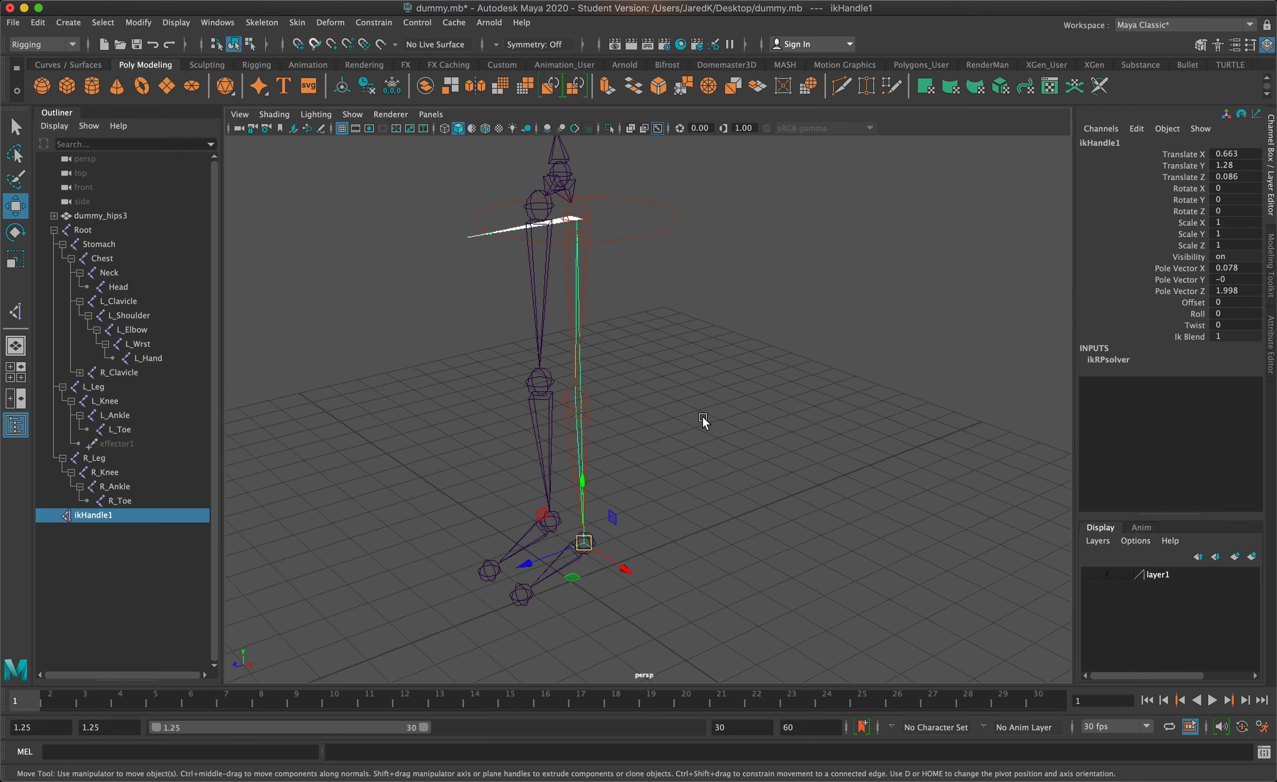
left_click_drag(702, 416, 648, 370, "alt")
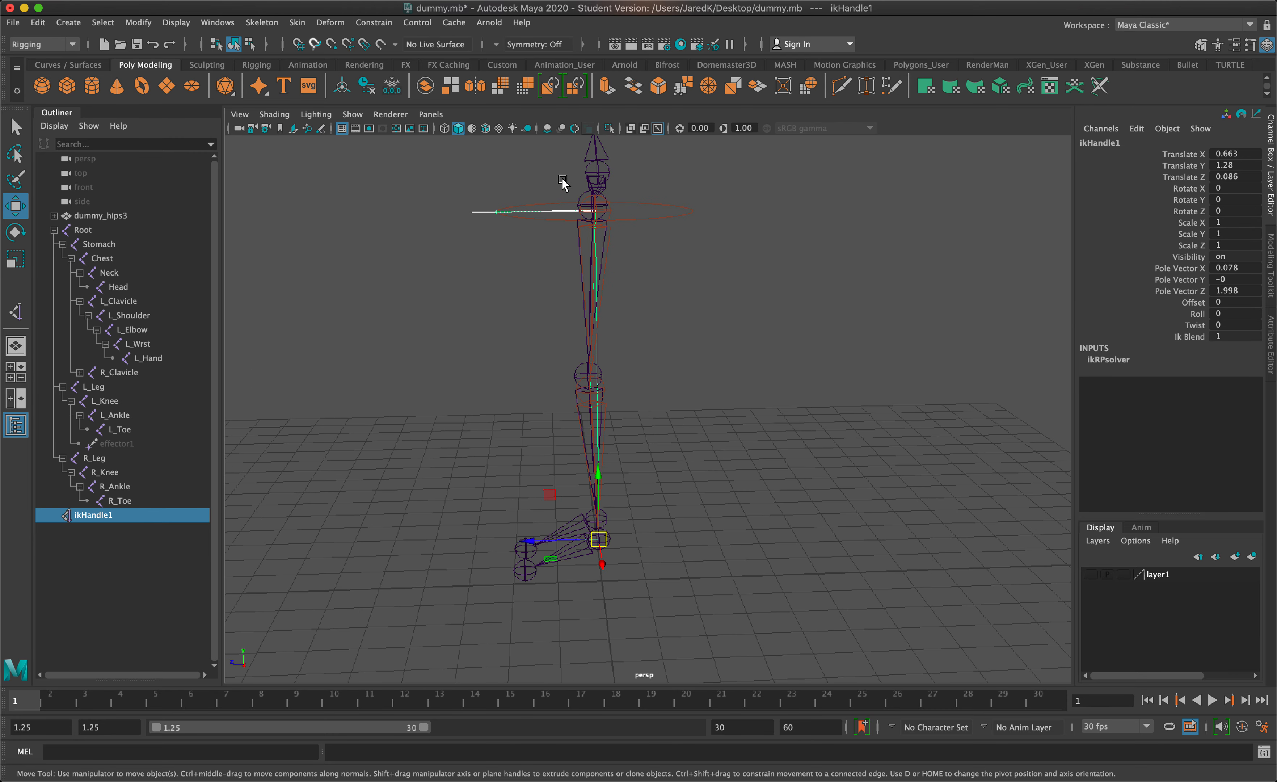
left_click_drag(679, 456, 754, 484, "alt")
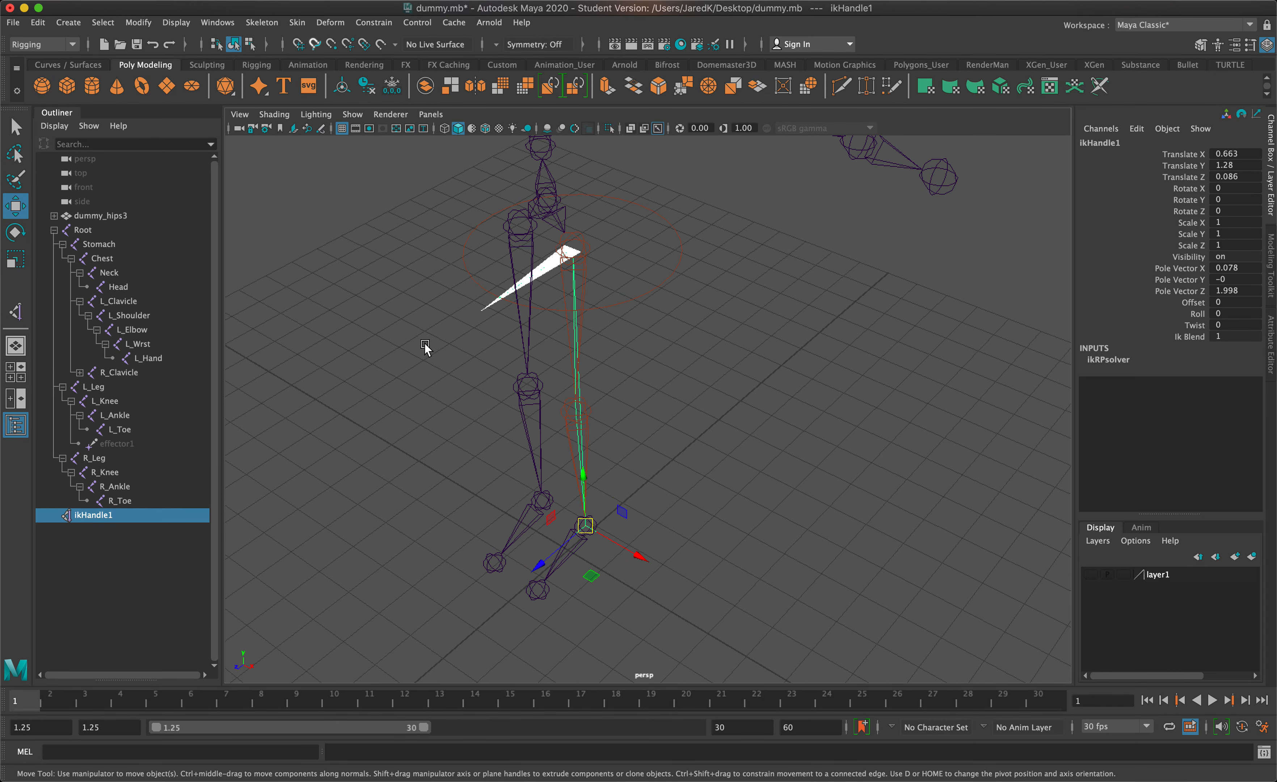
left_click_drag(846, 371, 659, 338, "alt")
scroll(689, 335, "up", 3)
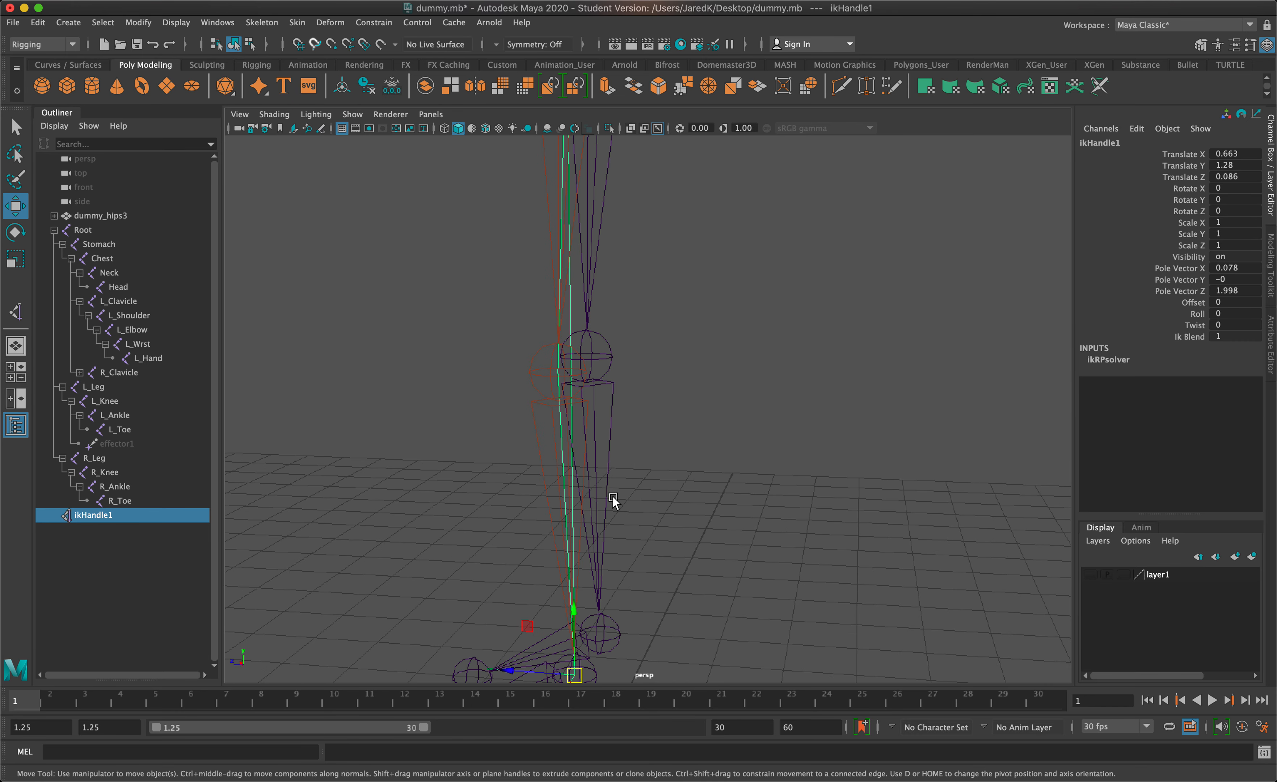
scroll(734, 331, "down", 2)
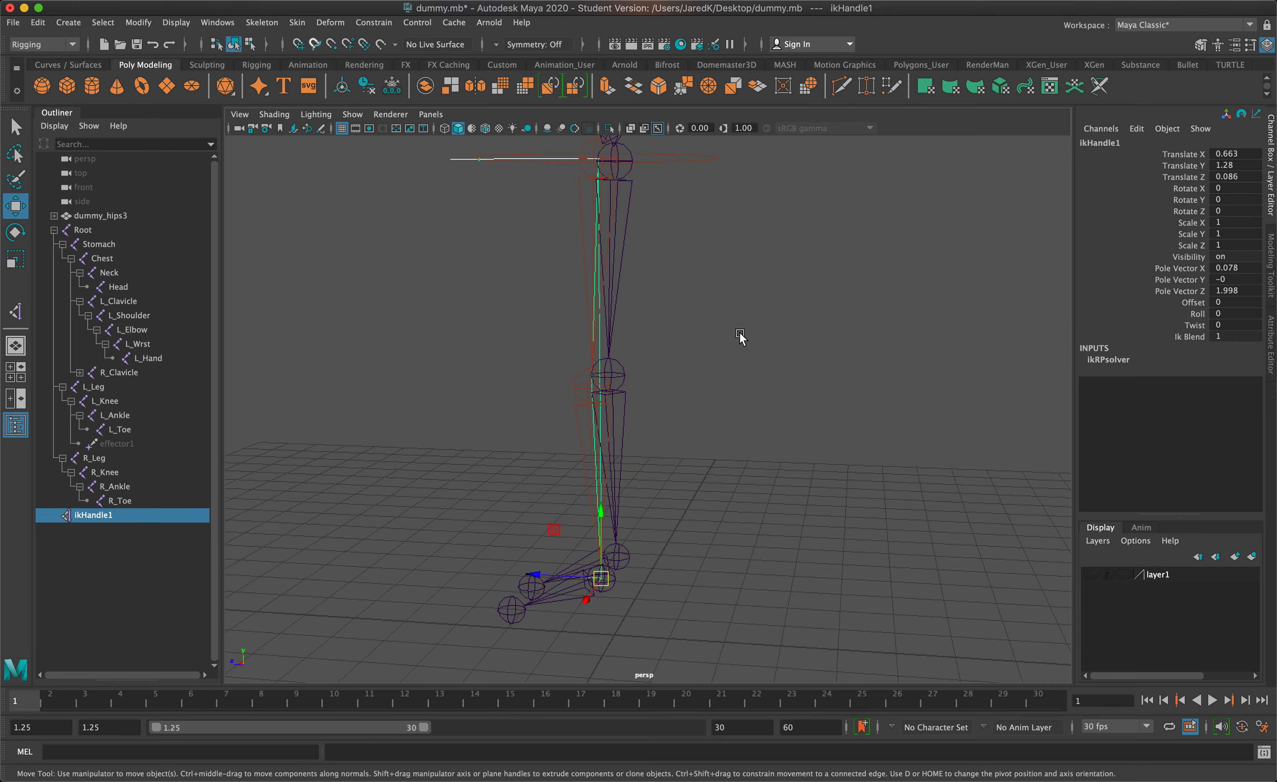
left_click_drag(740, 336, 755, 373, "alt")
left_click_drag(644, 549, 571, 442, "alt")
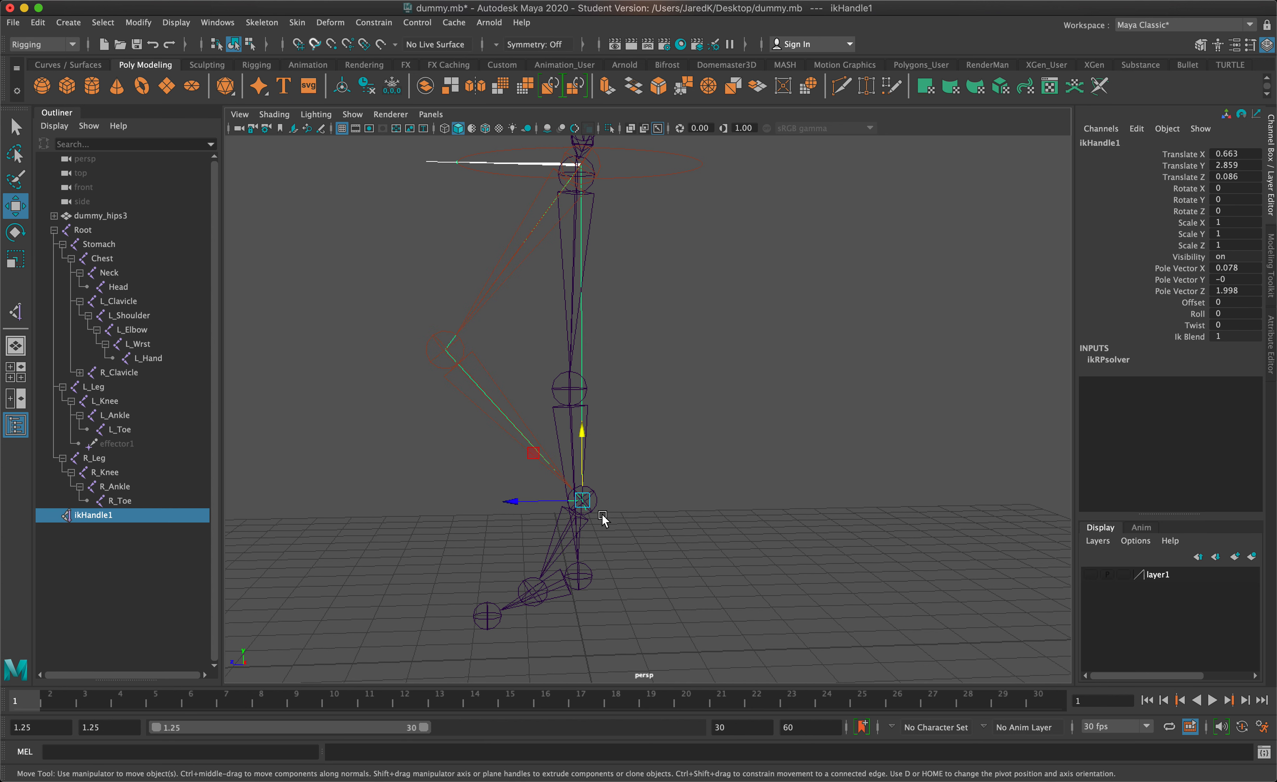
Undo the test moves of the left leg's IK handle to return the leg to its straight pose
mouse_move(581, 498)
left_mouse_down()
mouse_move(573, 507)
mouse_move(448, 428)
mouse_move(386, 484)
mouse_move(513, 530)
mouse_move(587, 485)
mouse_move(579, 370)
mouse_move(427, 386)
mouse_move(339, 516)
mouse_move(373, 551)
mouse_move(450, 556)
mouse_move(492, 540)
mouse_move(529, 462)
mouse_move(273, 422)
mouse_move(464, 442)
mouse_move(442, 445)
mouse_move(601, 422)
mouse_move(522, 488)
mouse_move(725, 509)
mouse_move(523, 467)
mouse_move(572, 518)
left_mouse_up()
key("super+z")
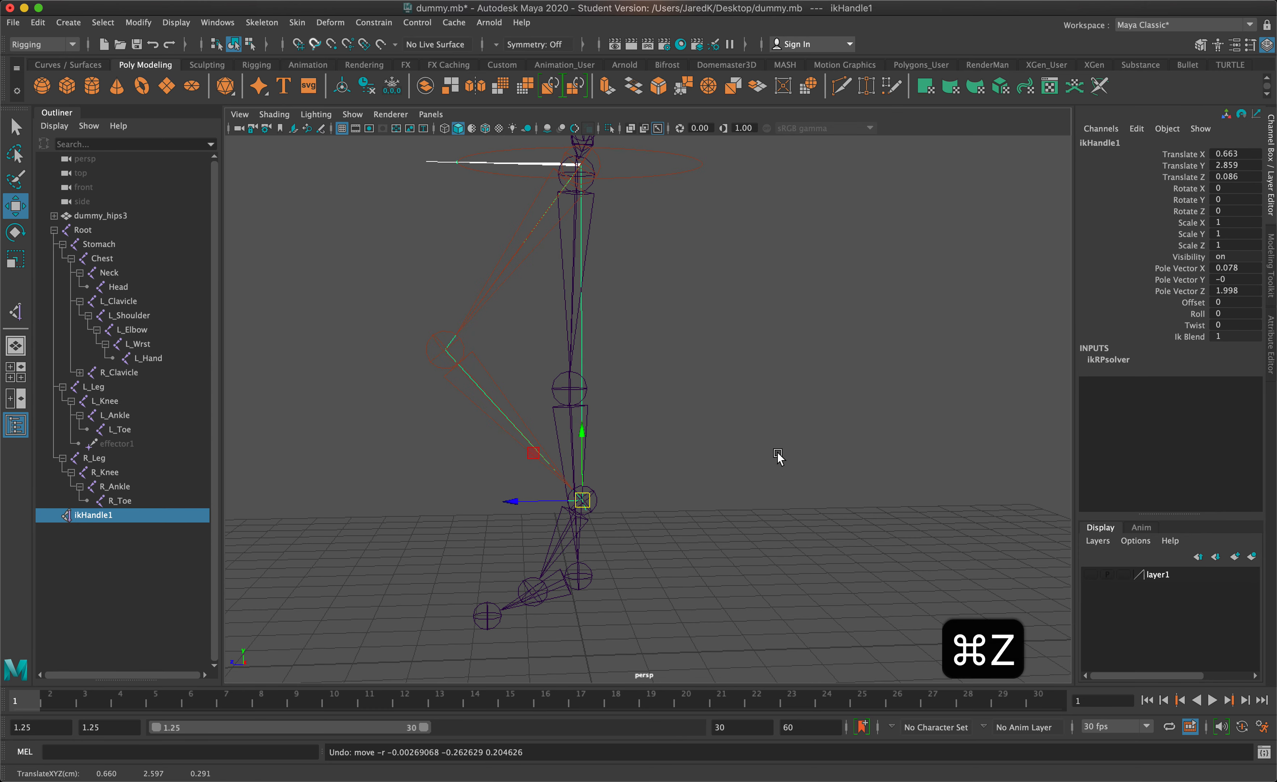
key("super+z")
left_click_drag(747, 457, 440, 477, "alt")
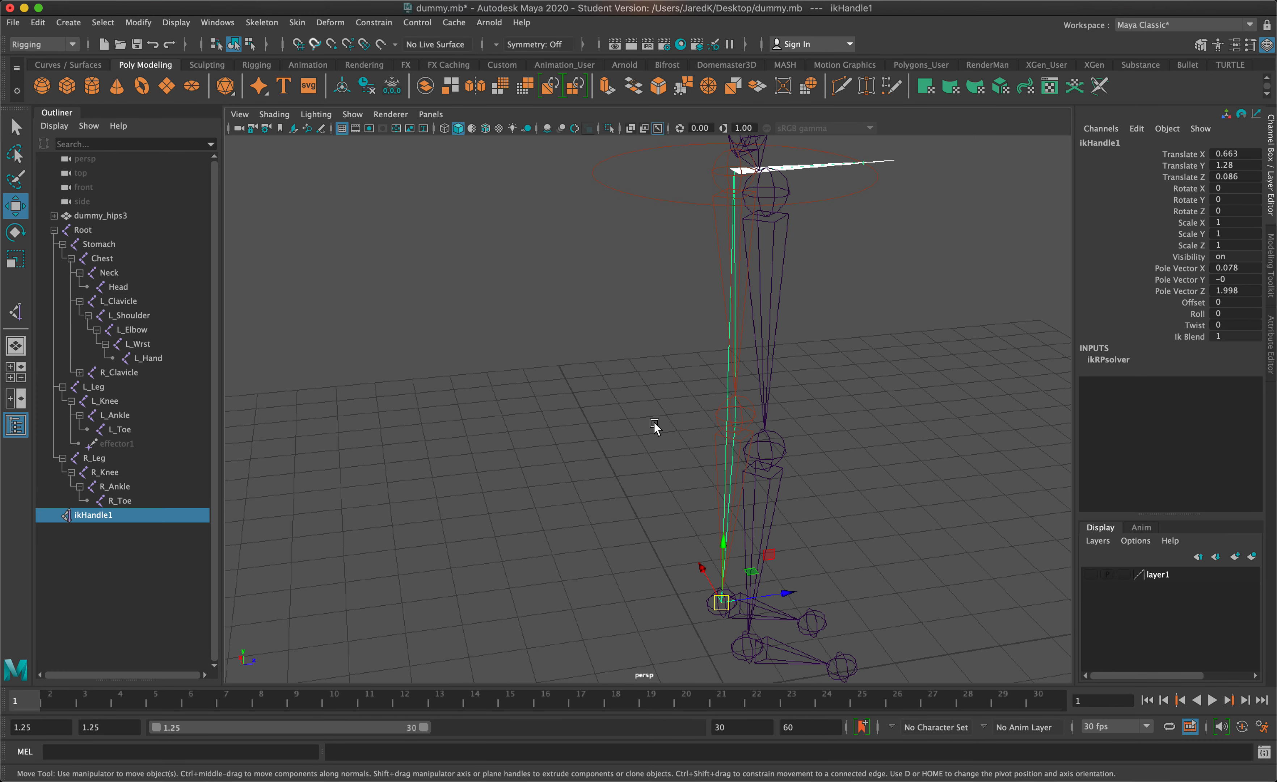
left_click_drag(656, 427, 719, 421, "alt")
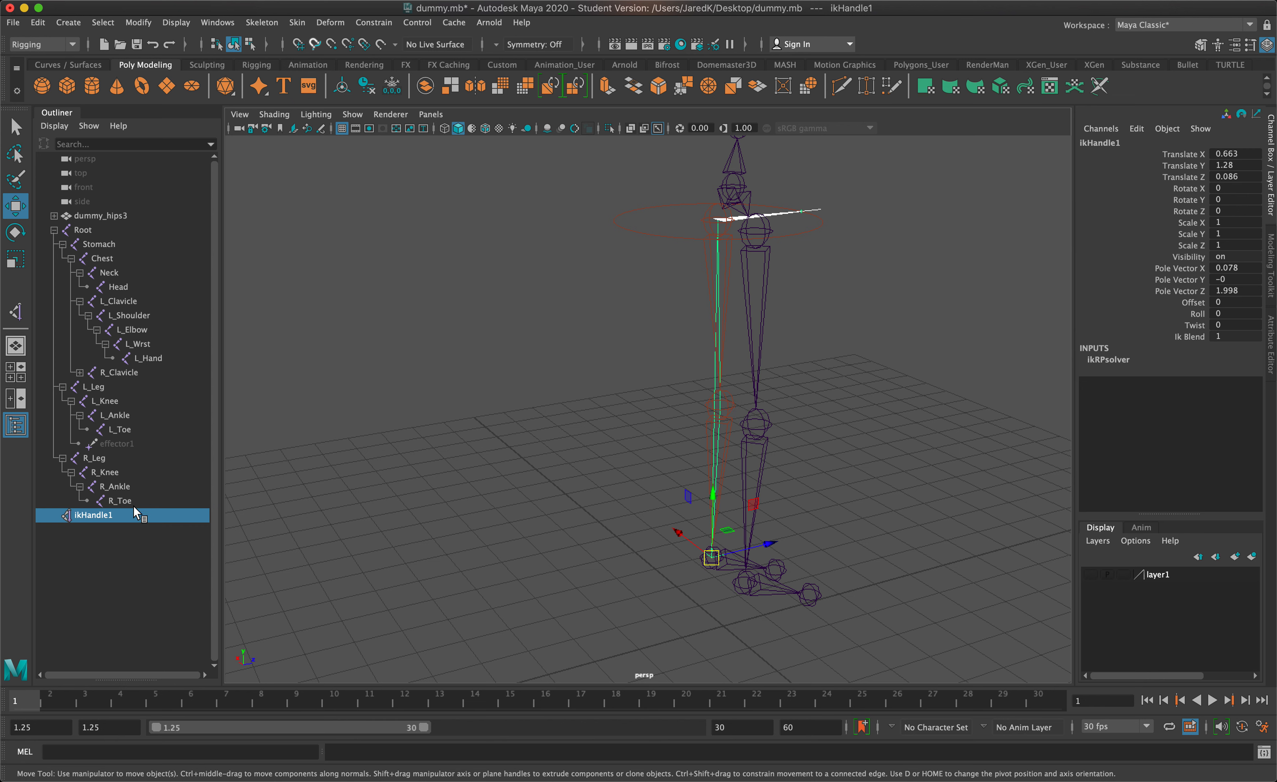
Rename the left leg's IK handle as L_ikHandle1 and clear the selection
double_click(107, 516)
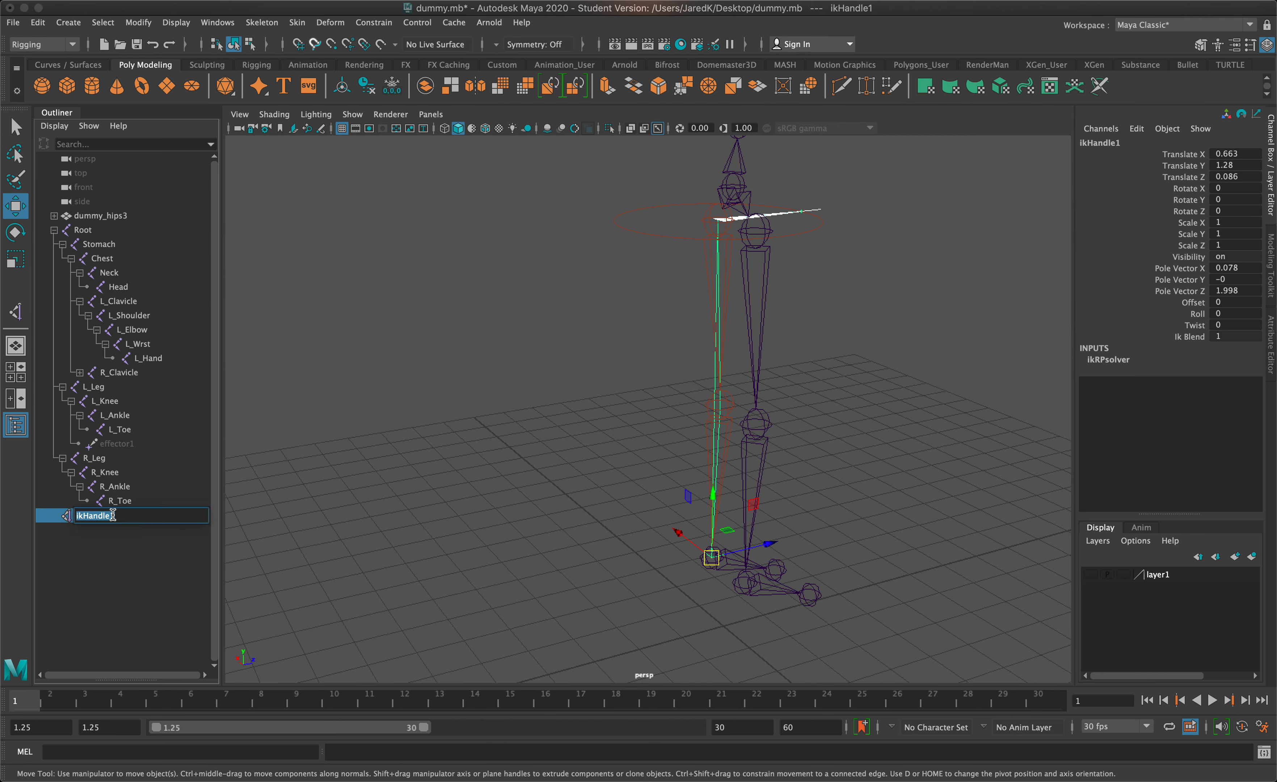
key("Left")
key("Left")
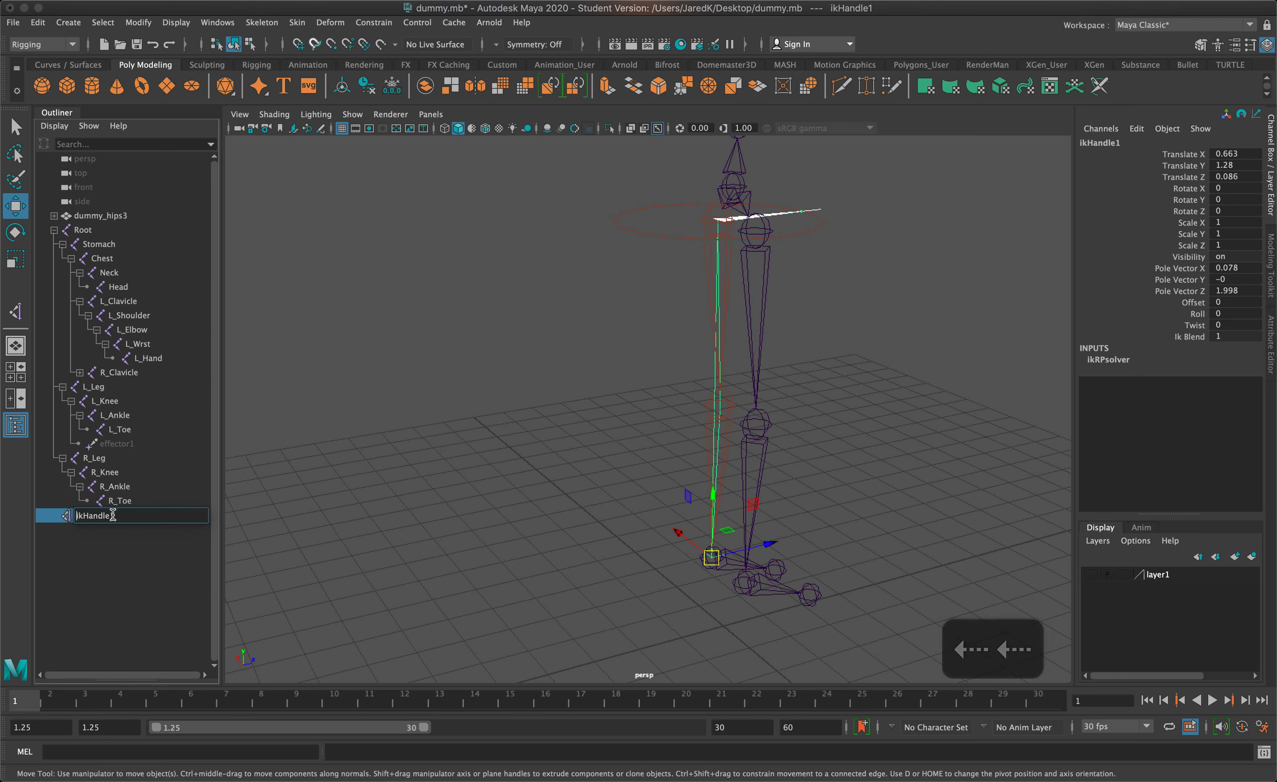
type("L_")
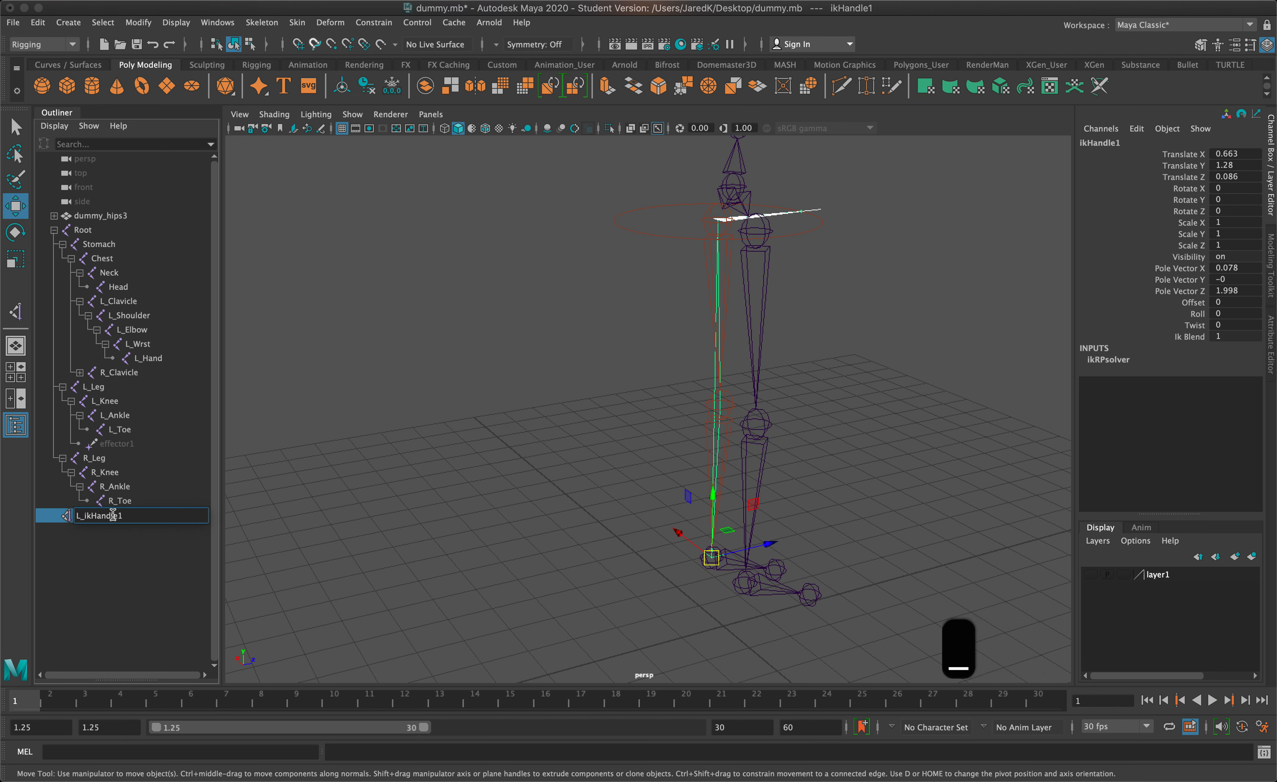
key("Return")
left_click(147, 536)
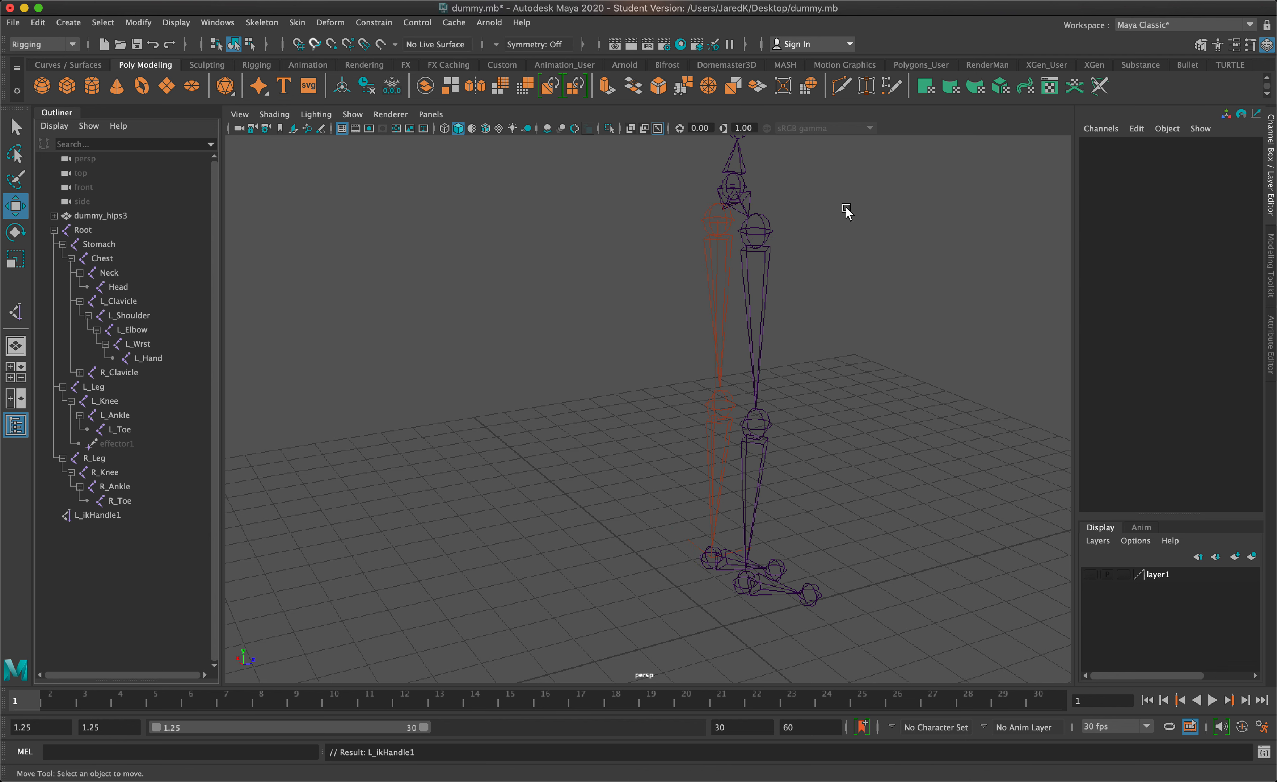
Create an IK handle on the right leg from the R_Leg joint to the R_Ankle joint and deselect it
key("g")
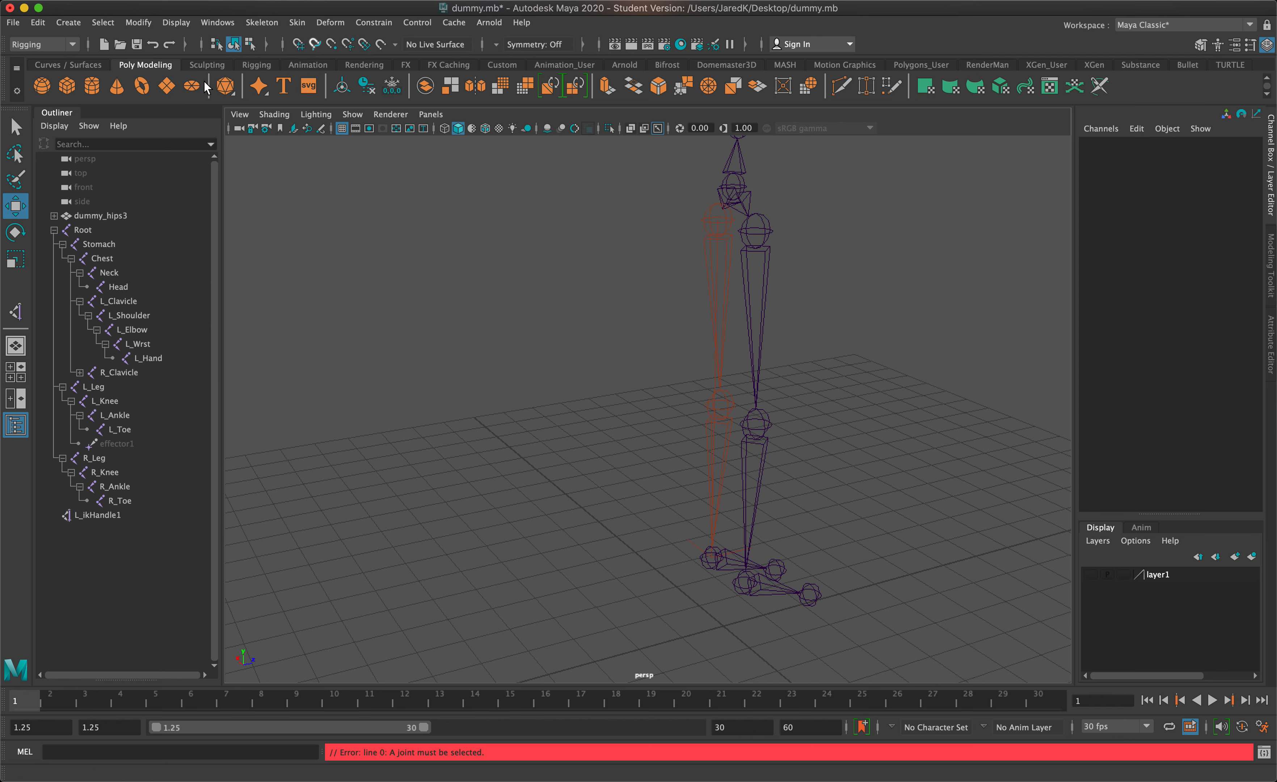
left_click(261, 22)
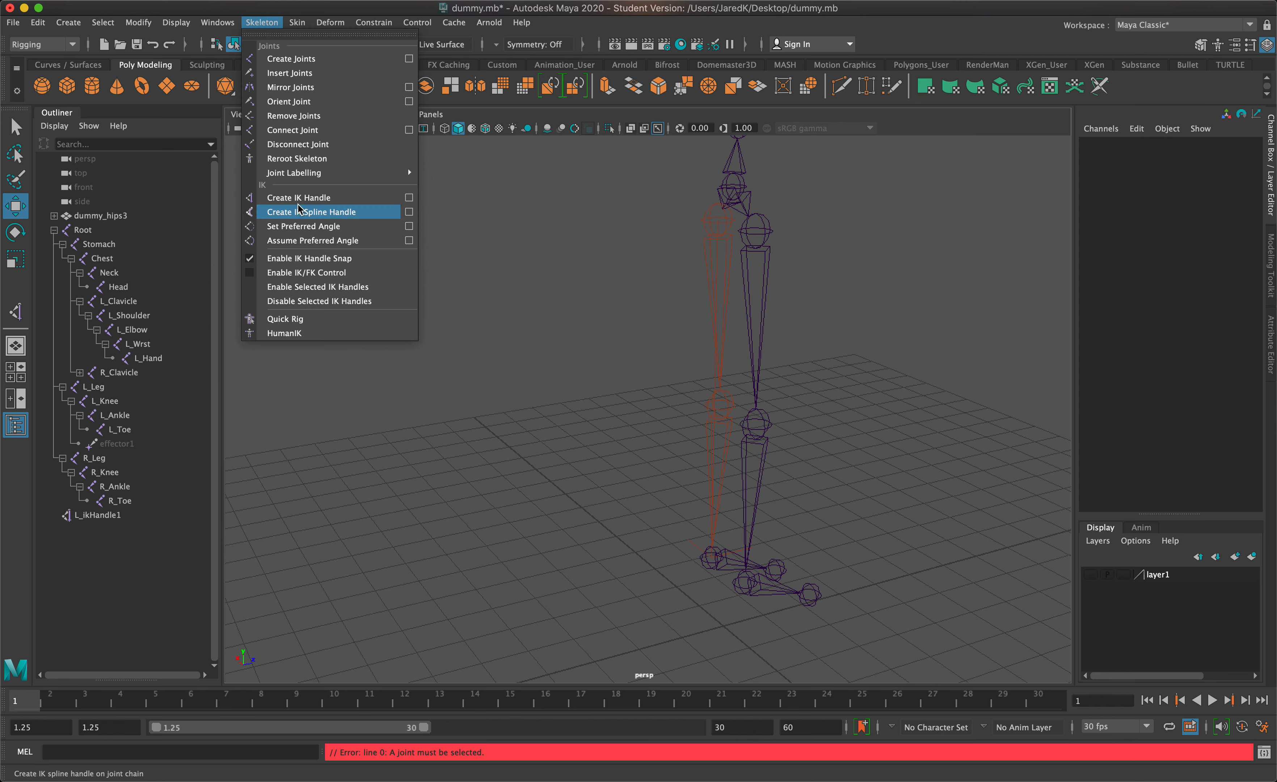
left_click(314, 202)
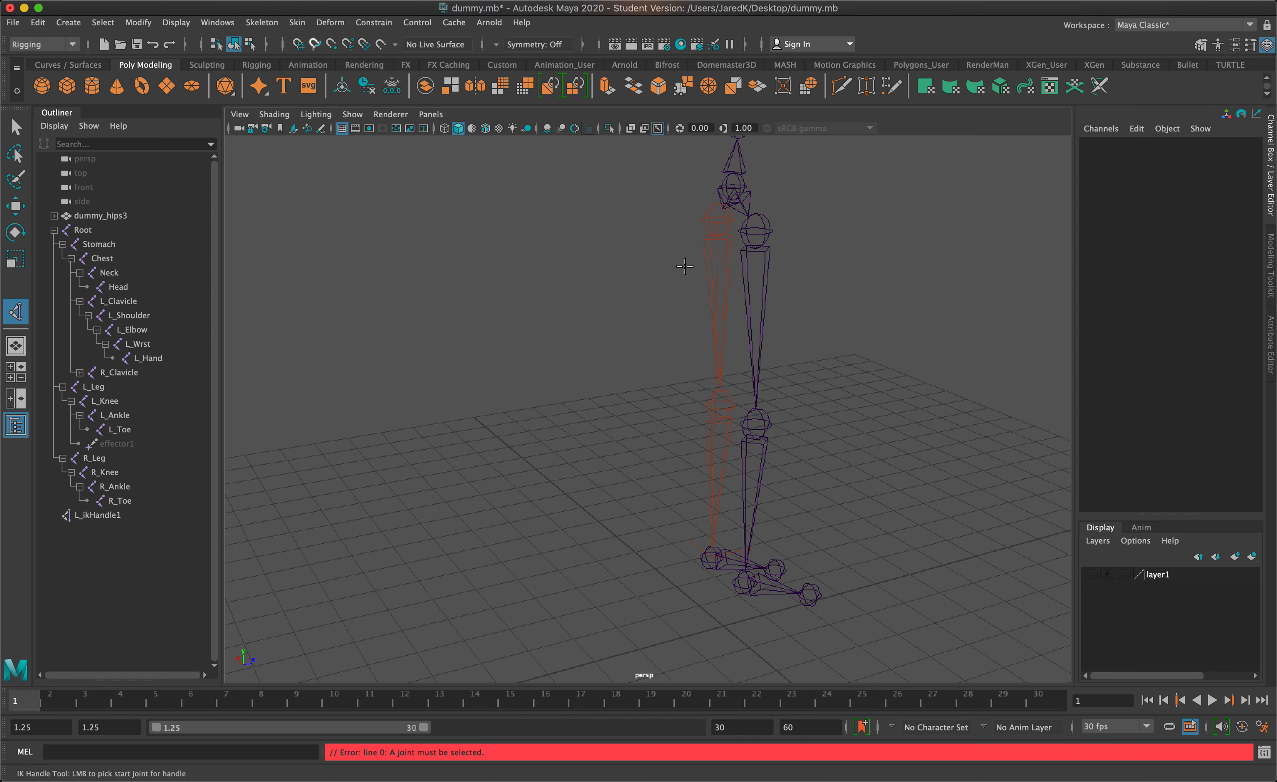
left_click(745, 232)
left_click(745, 578)
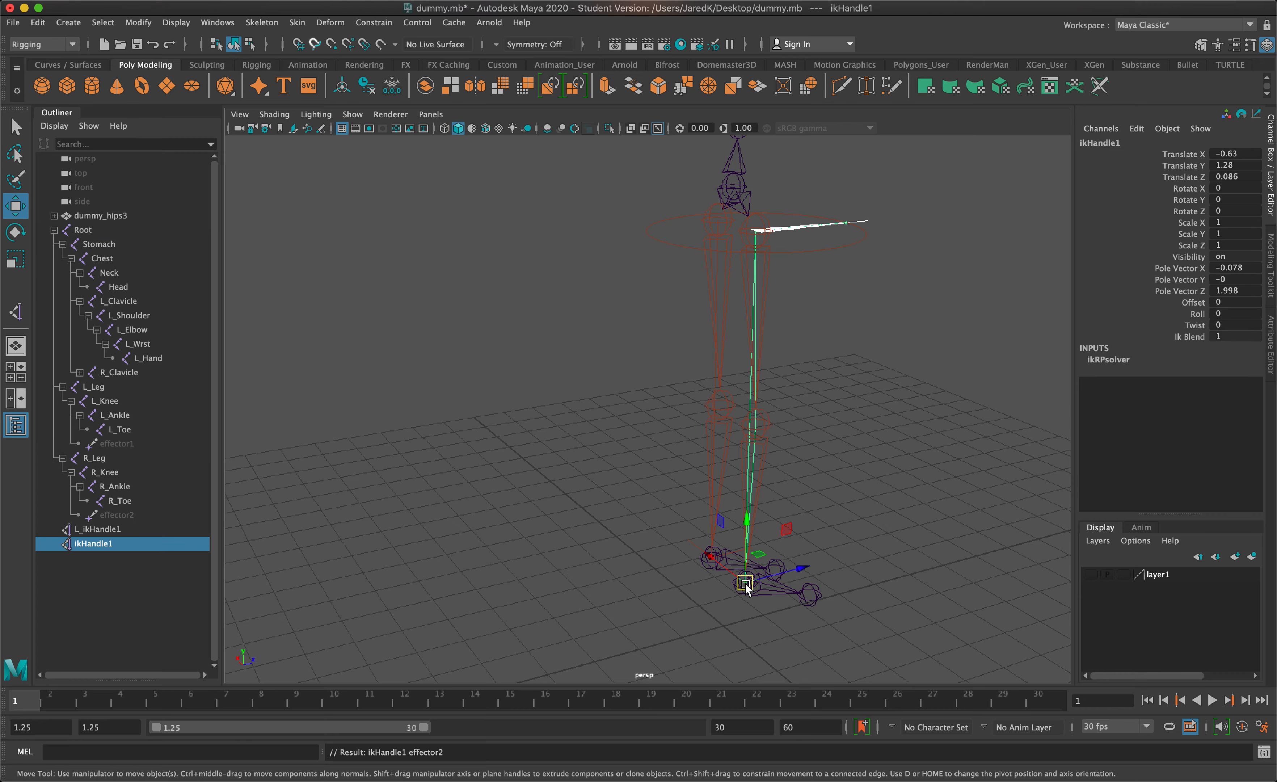
key("w")
left_click_drag(950, 519, 663, 514, "alt")
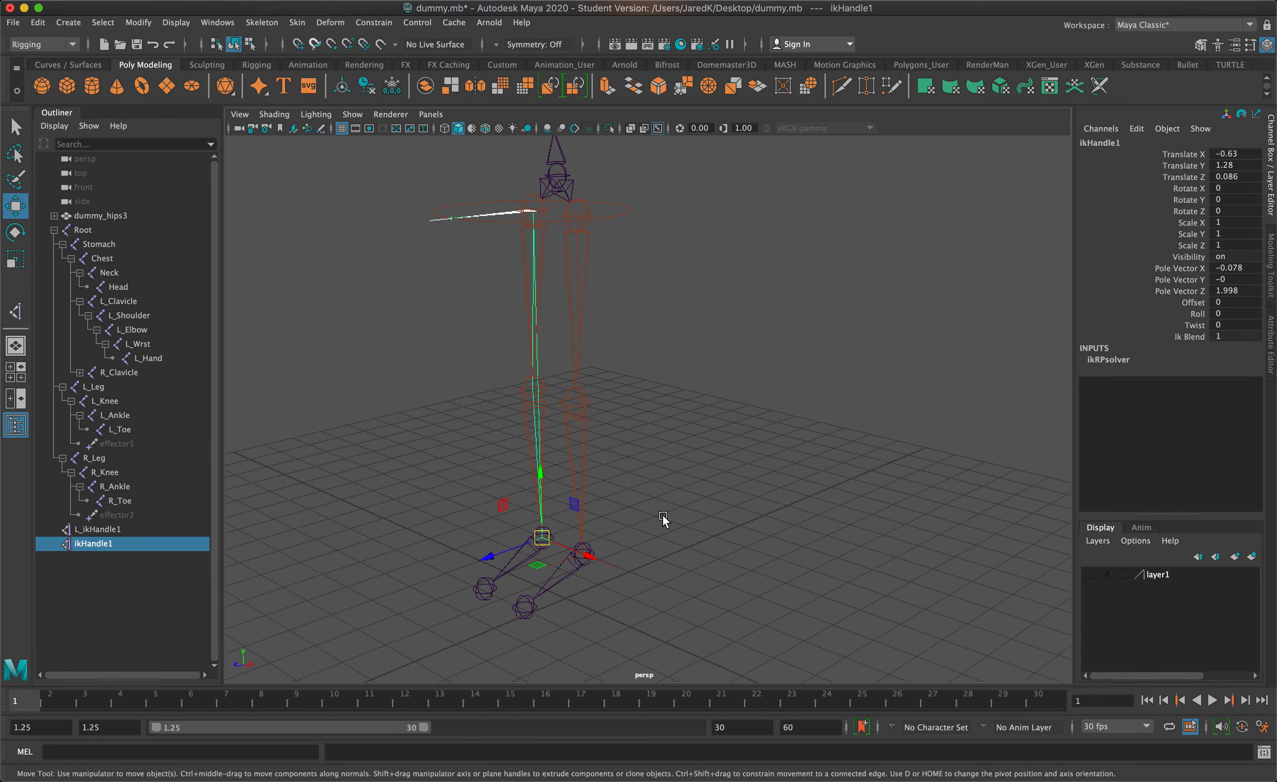
key("Return")
left_click(662, 515)
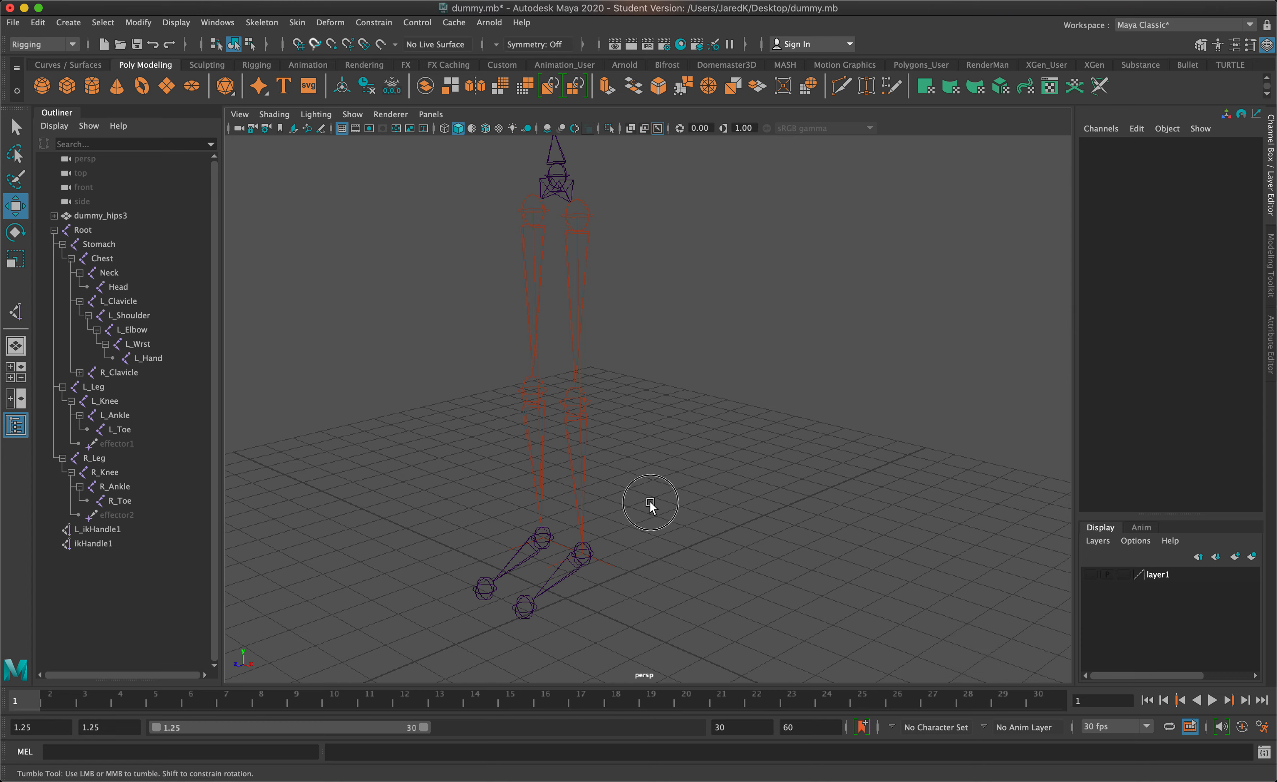
Test the right leg's knee bend by moving its IK handle, and undo the move
left_click_drag(650, 507, 761, 499, "alt")
left_click(582, 585)
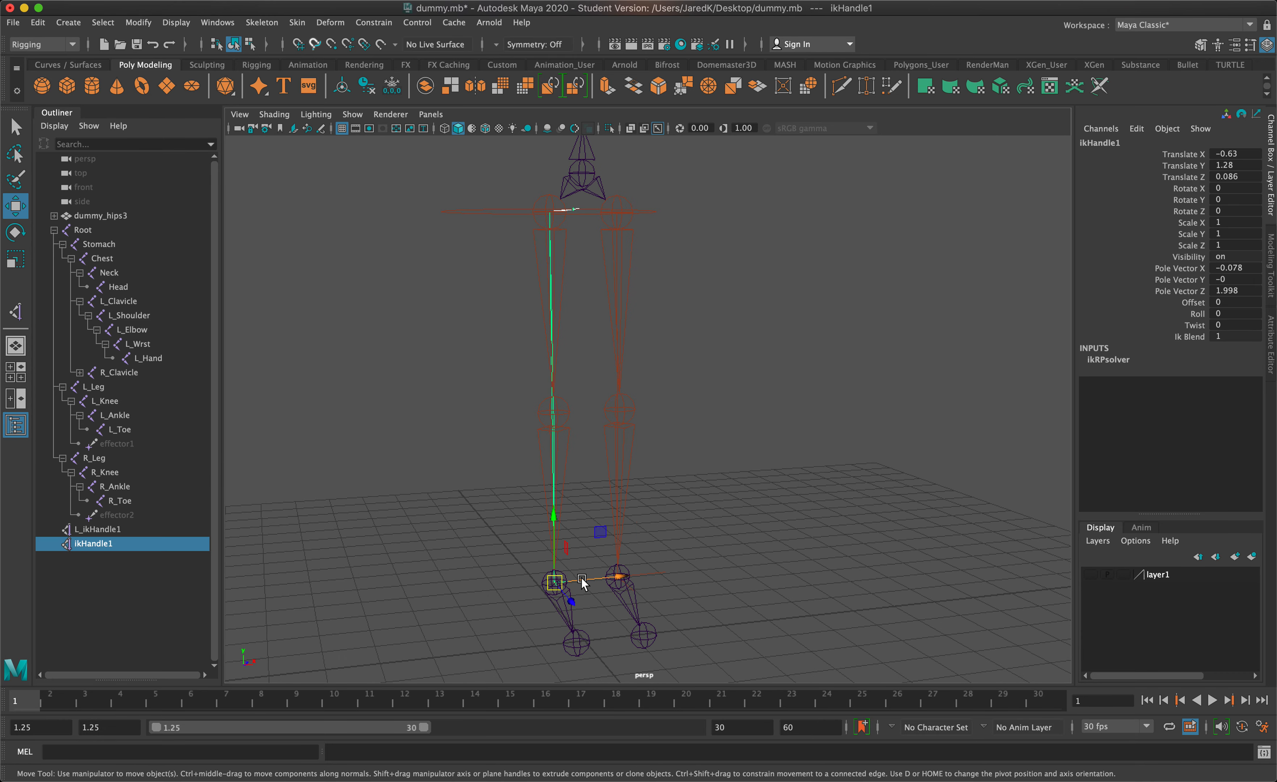
left_click_drag(582, 584, 621, 541, "alt")
key("super+z")
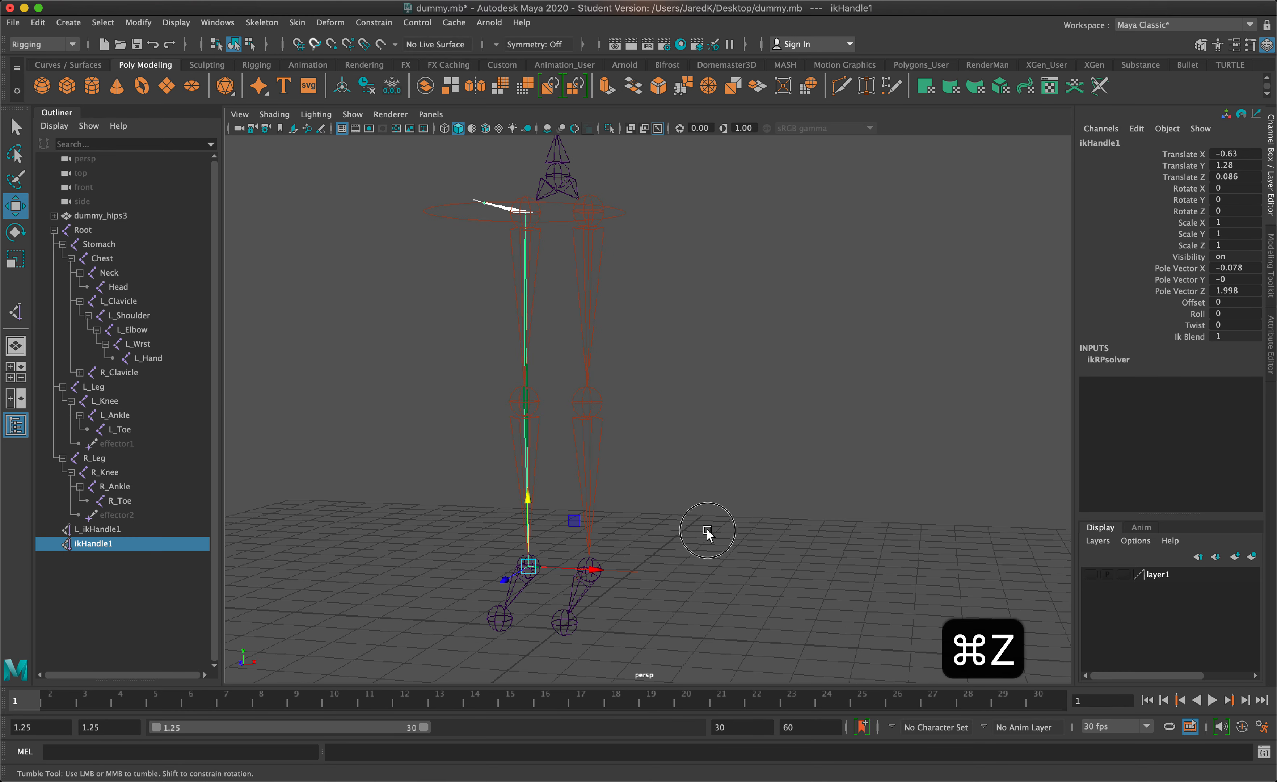
left_click_drag(709, 531, 608, 532, "alt")
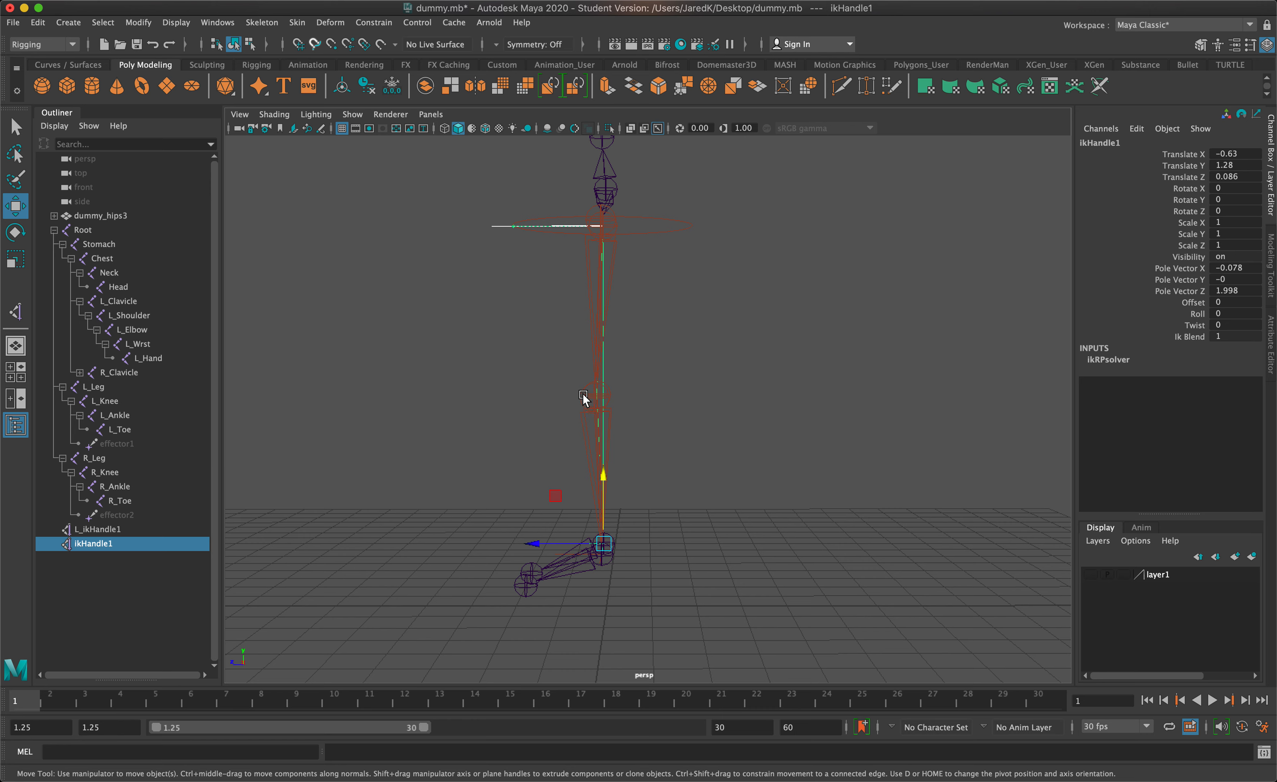
left_click_drag(724, 427, 727, 435, "alt")
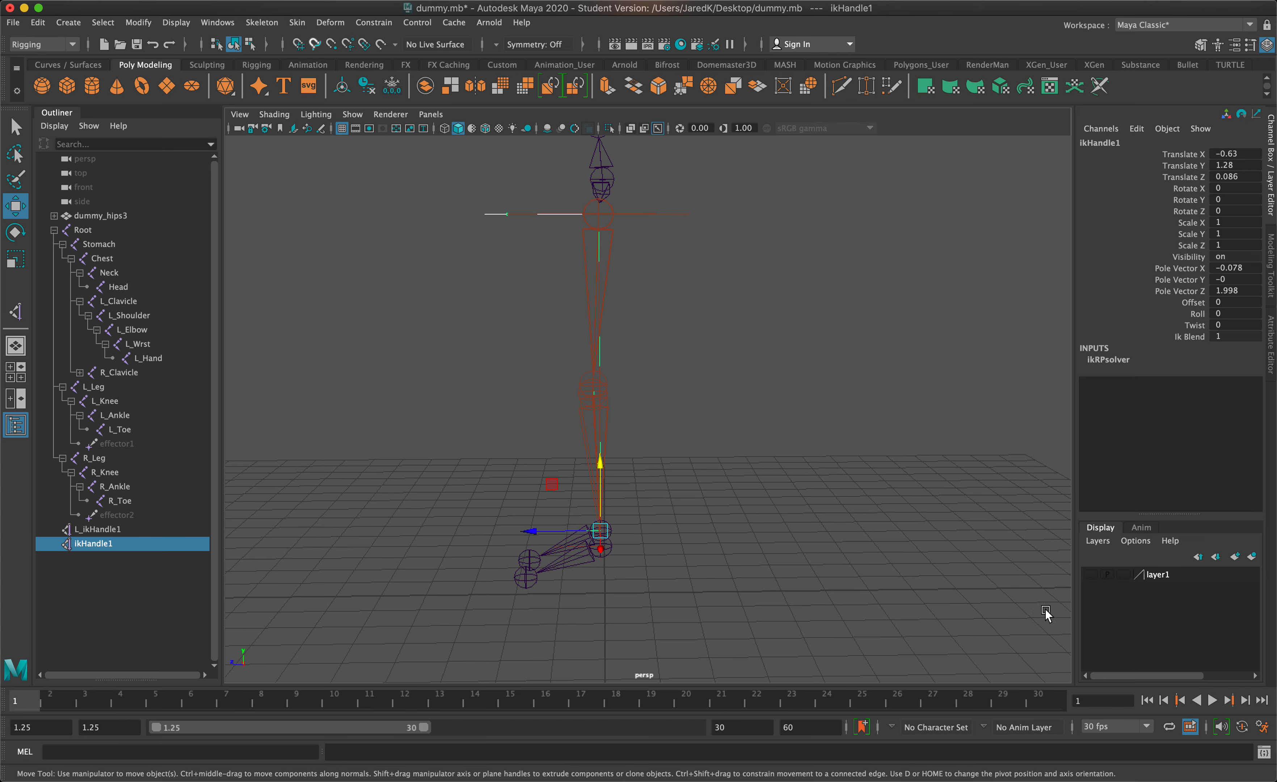
Make layer1 visible again and clear the selection
left_click(1091, 573)
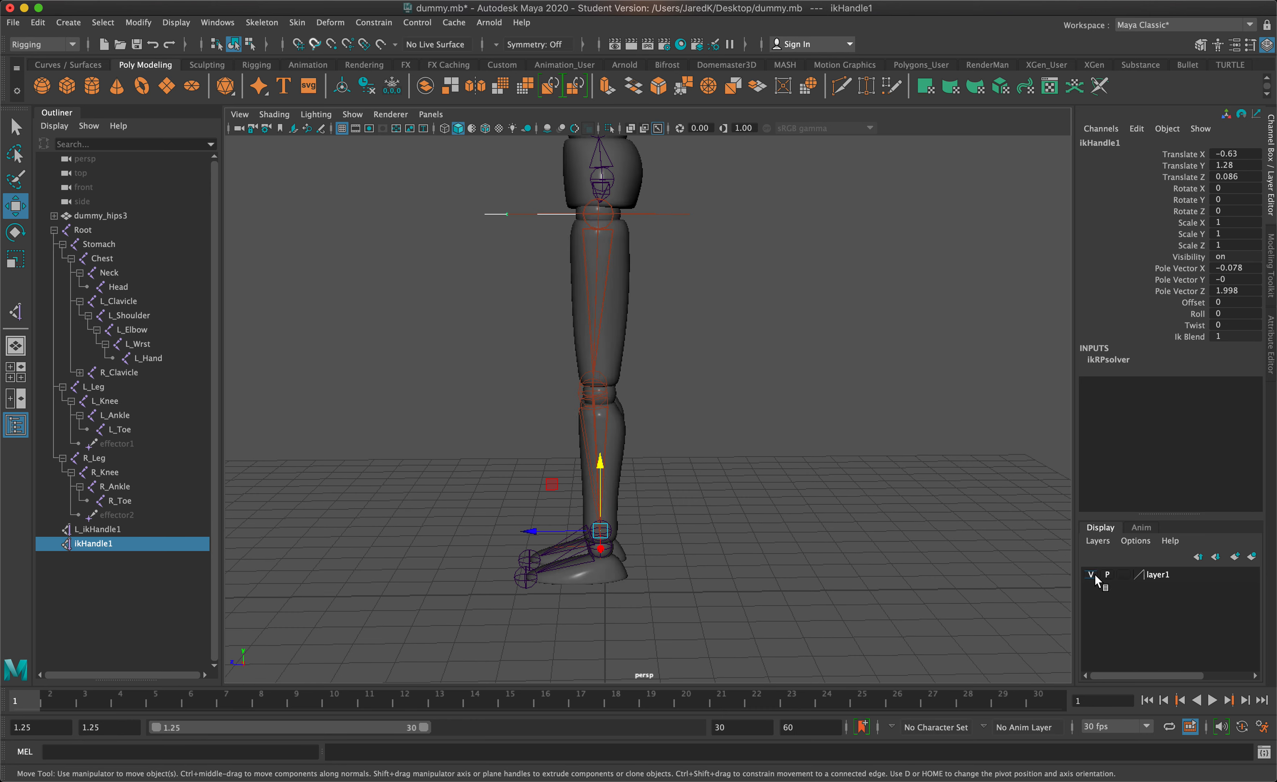
left_click_drag(784, 494, 899, 519, "alt")
left_click(835, 499)
scroll(831, 496, "down", 5)
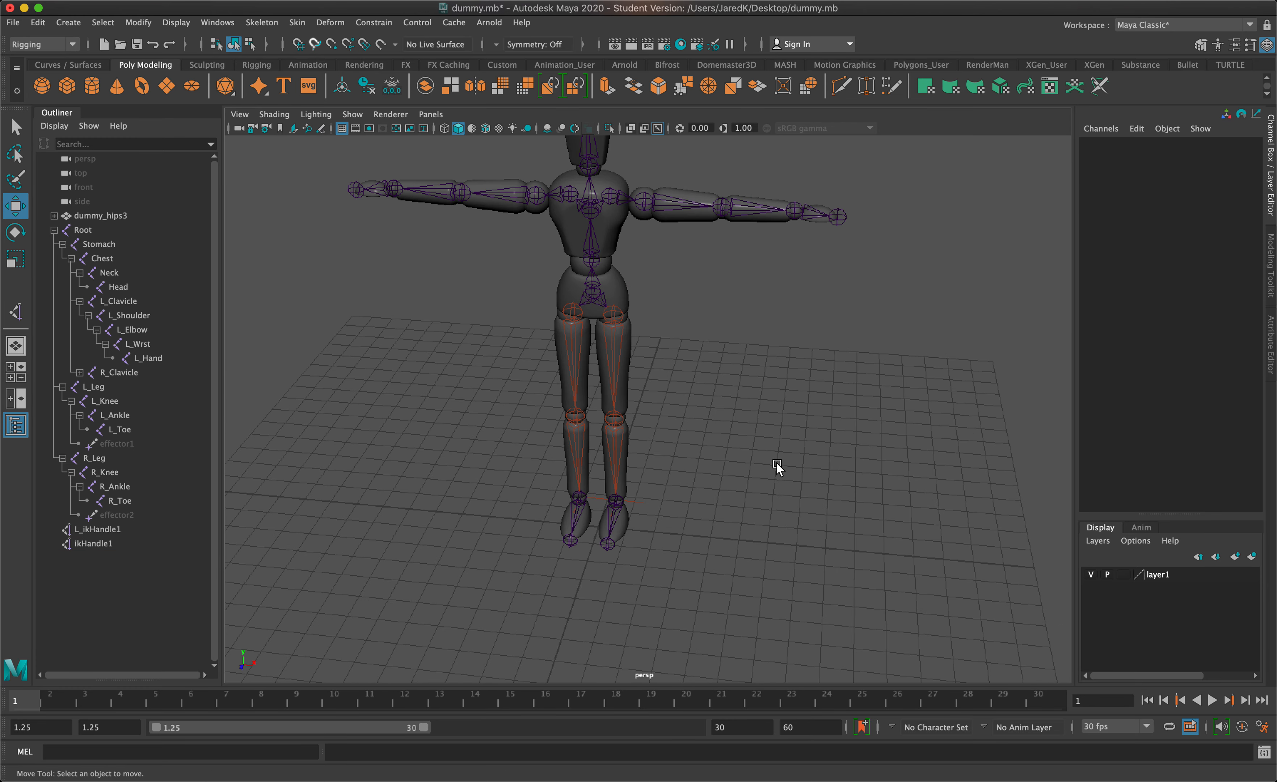
Collapse the Root joint hierarchy, select the leg IK handles one after the other to check them, and clear the selection
middle_click_drag(776, 462, 784, 576, "alt")
left_click_drag(784, 578, 684, 530, "alt")
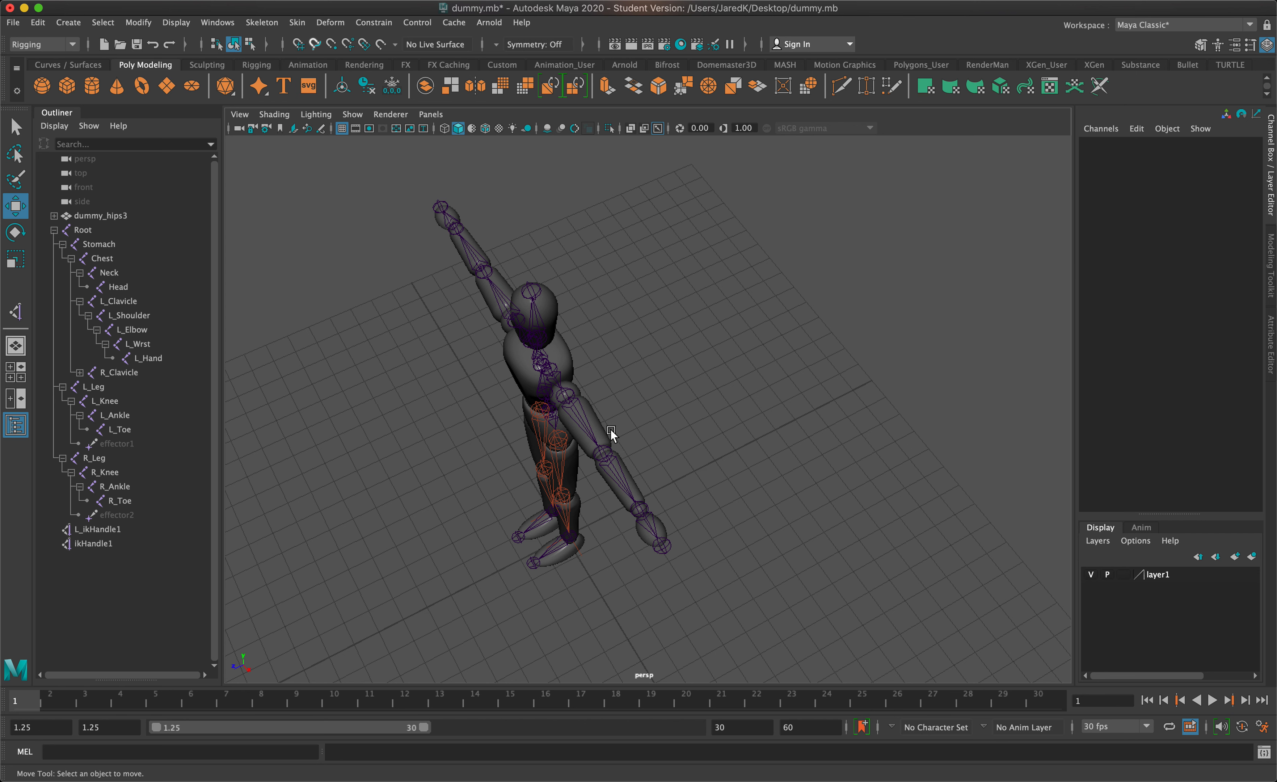
left_click_drag(611, 433, 702, 401, "alt")
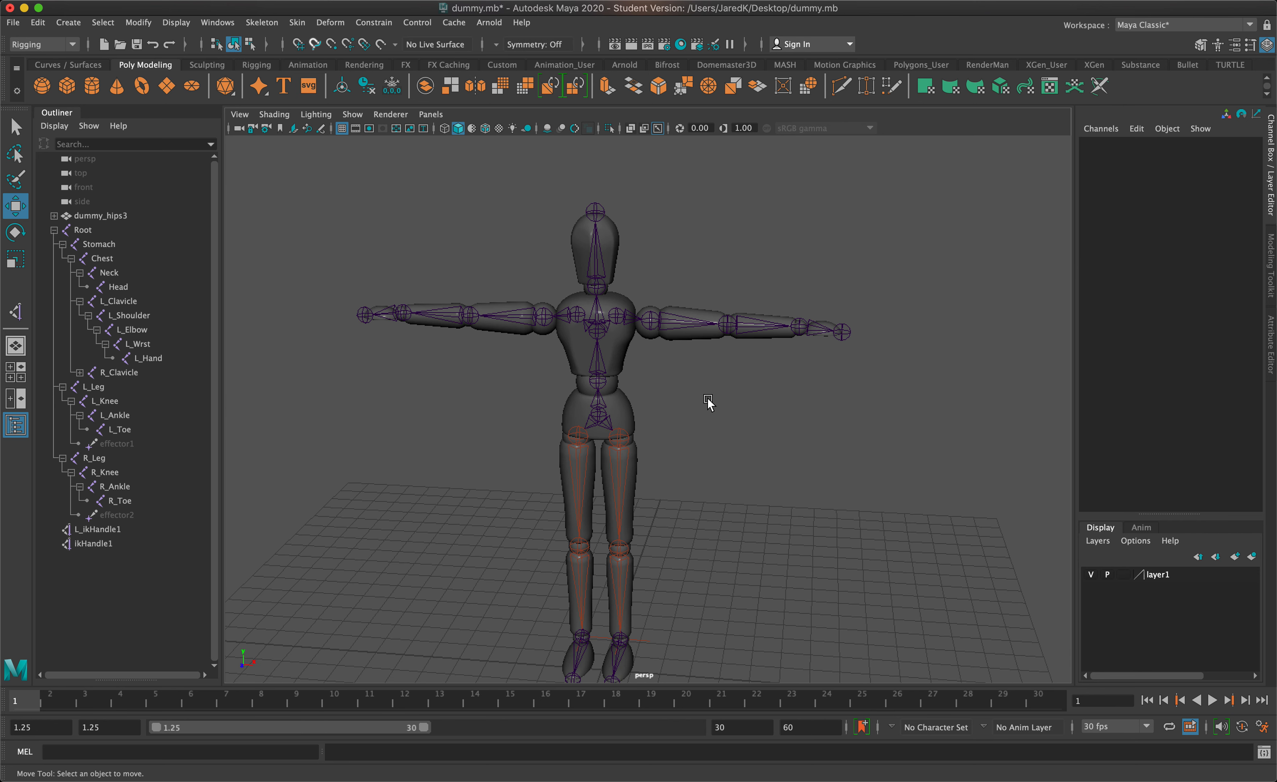
left_click_drag(746, 546, 717, 539, "alt")
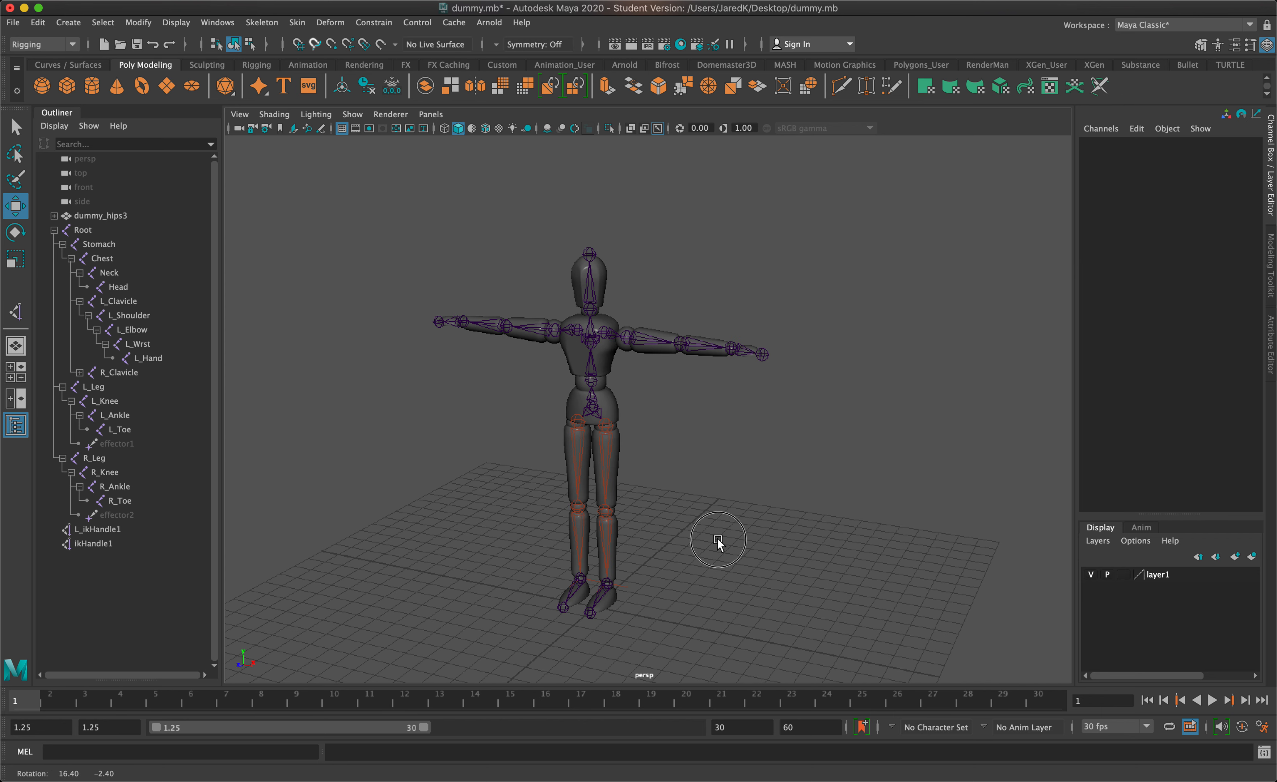
middle_click_drag(716, 540, 713, 496, "alt")
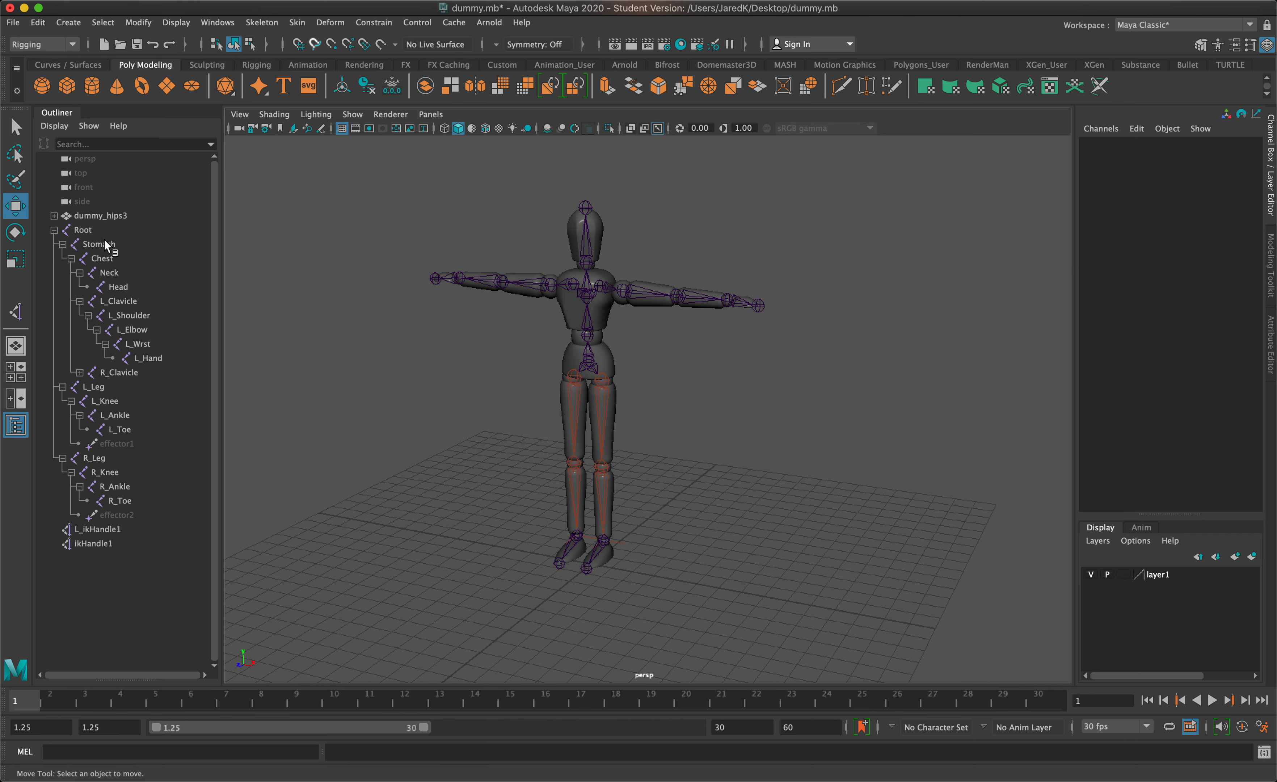
left_click(54, 230)
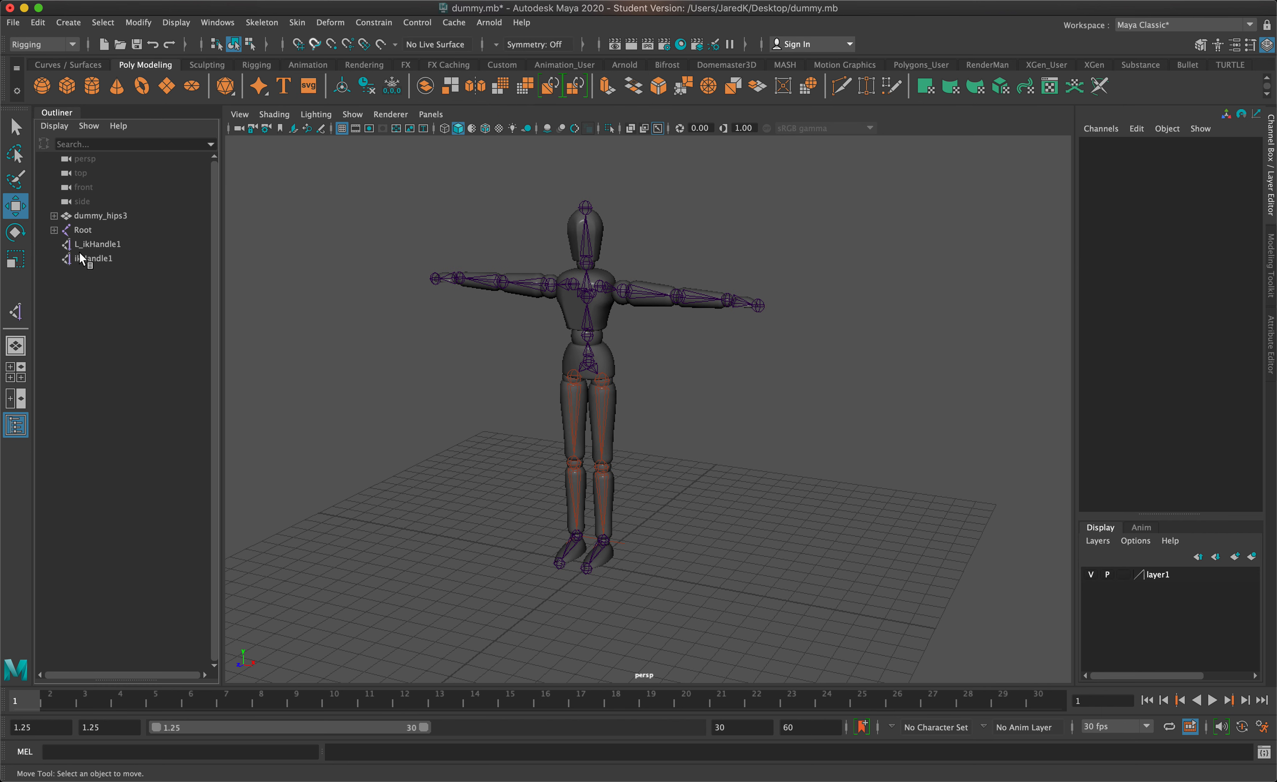
left_click(88, 256)
left_click(89, 244)
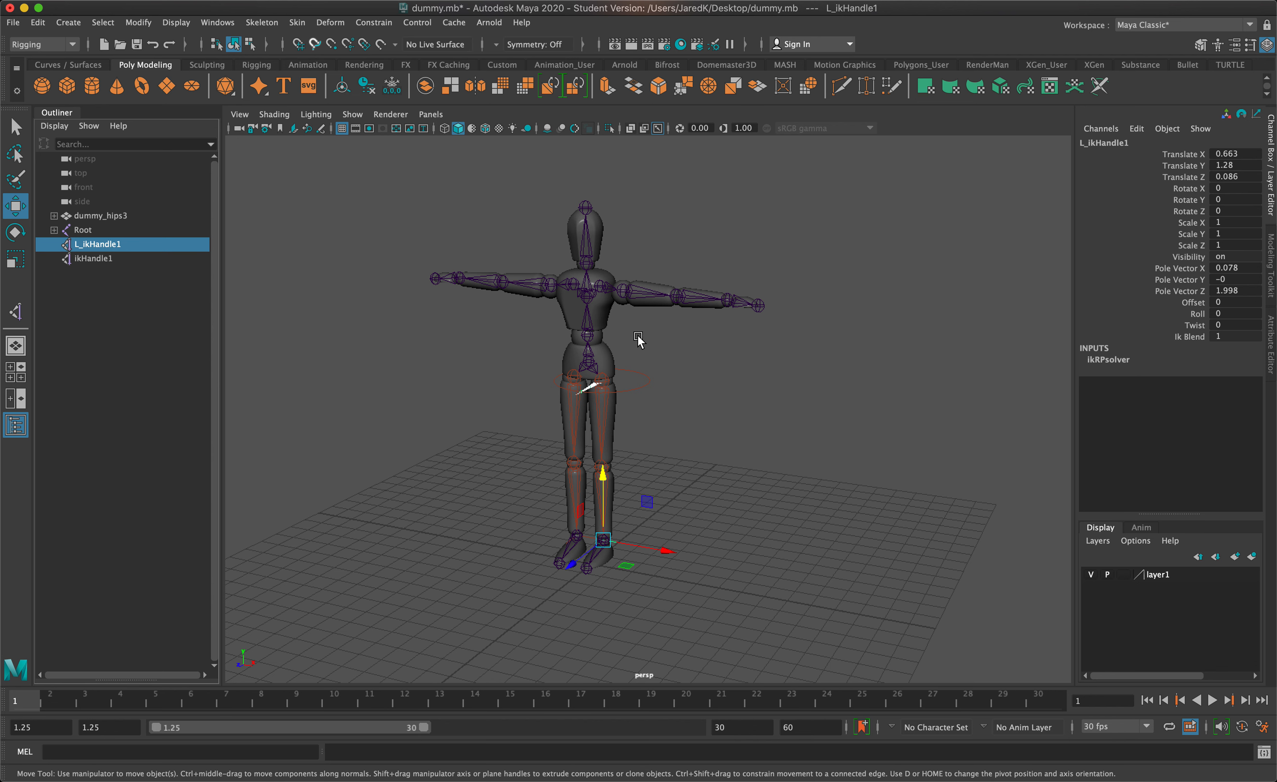
left_click(648, 376)
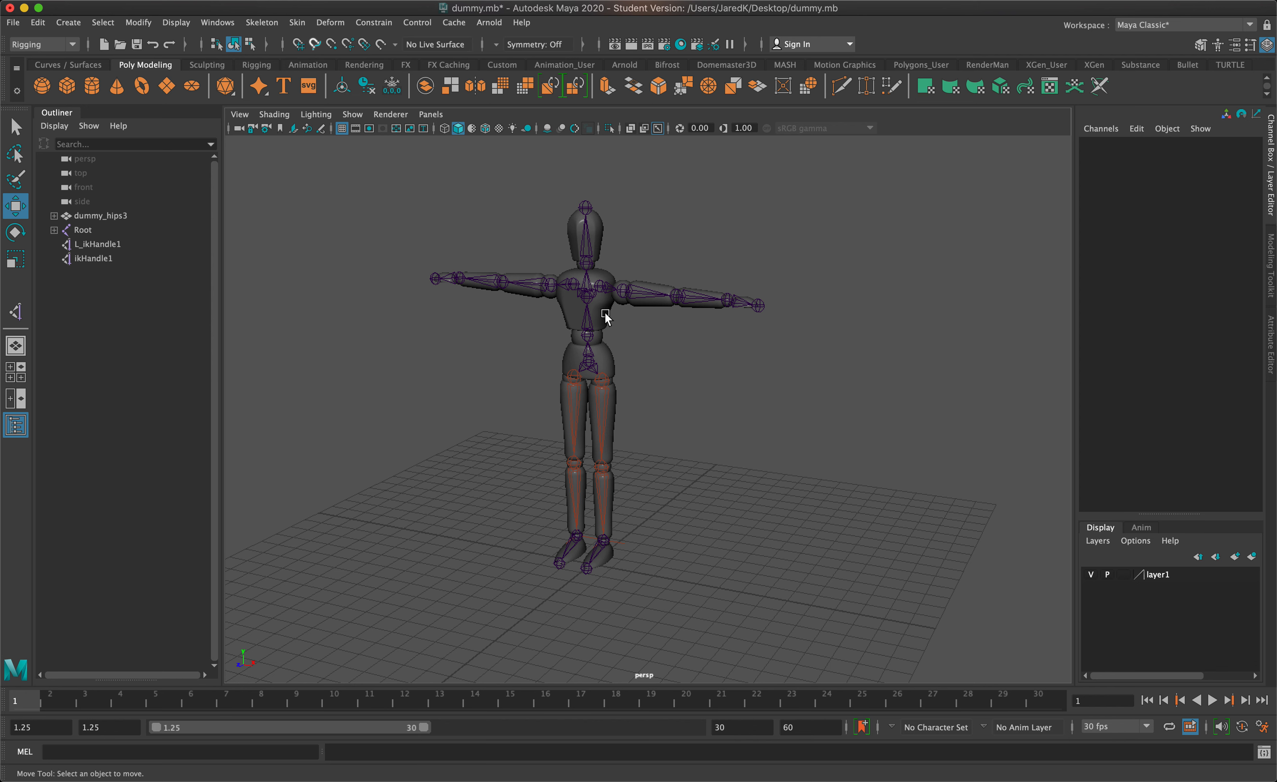
Freeze the transformations of the Root joint and clear the selection
left_click(594, 361)
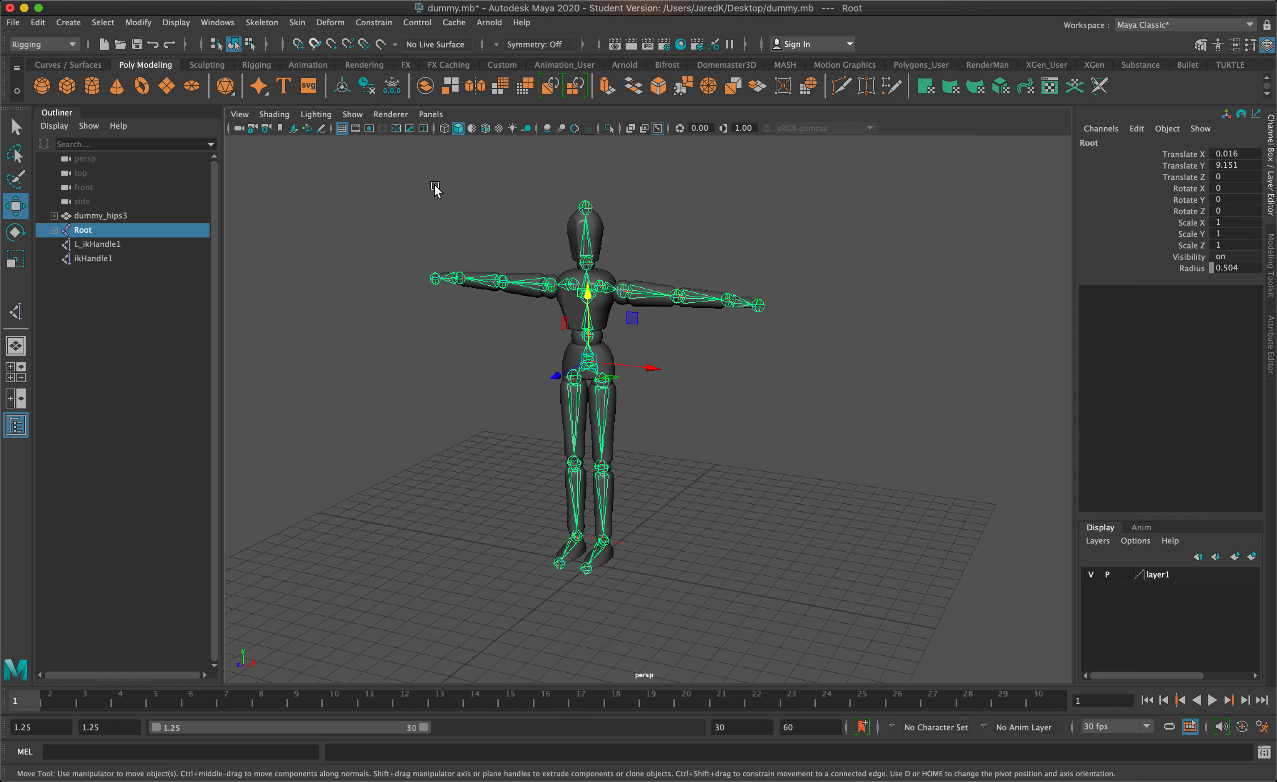
left_click(138, 22)
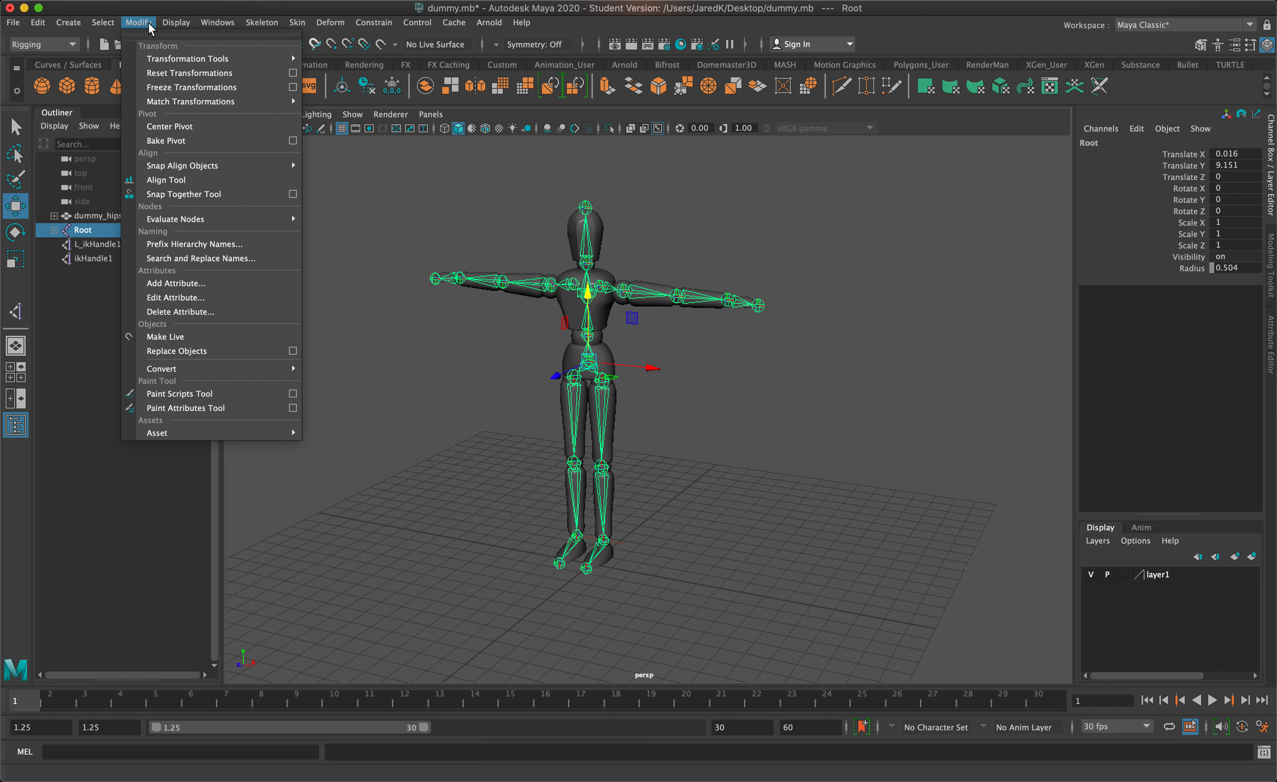
left_click(199, 89)
left_click(632, 387)
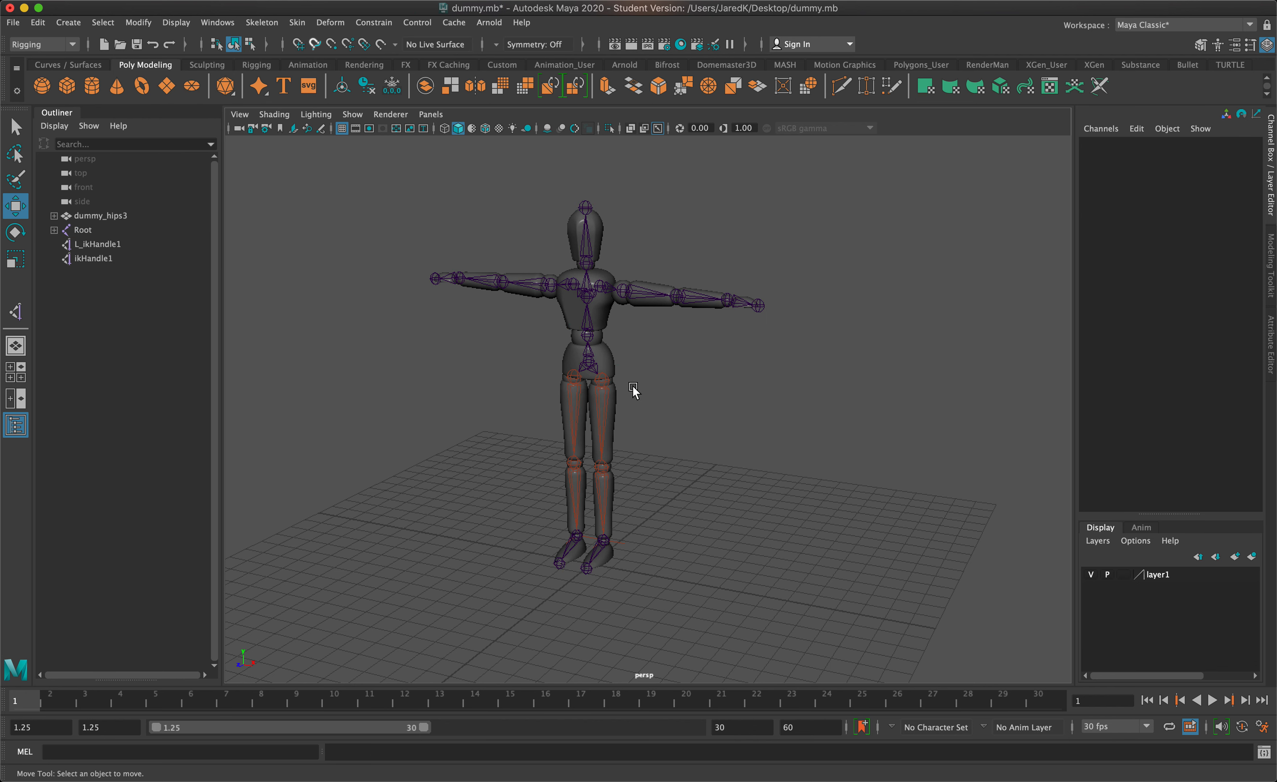
left_click(617, 289)
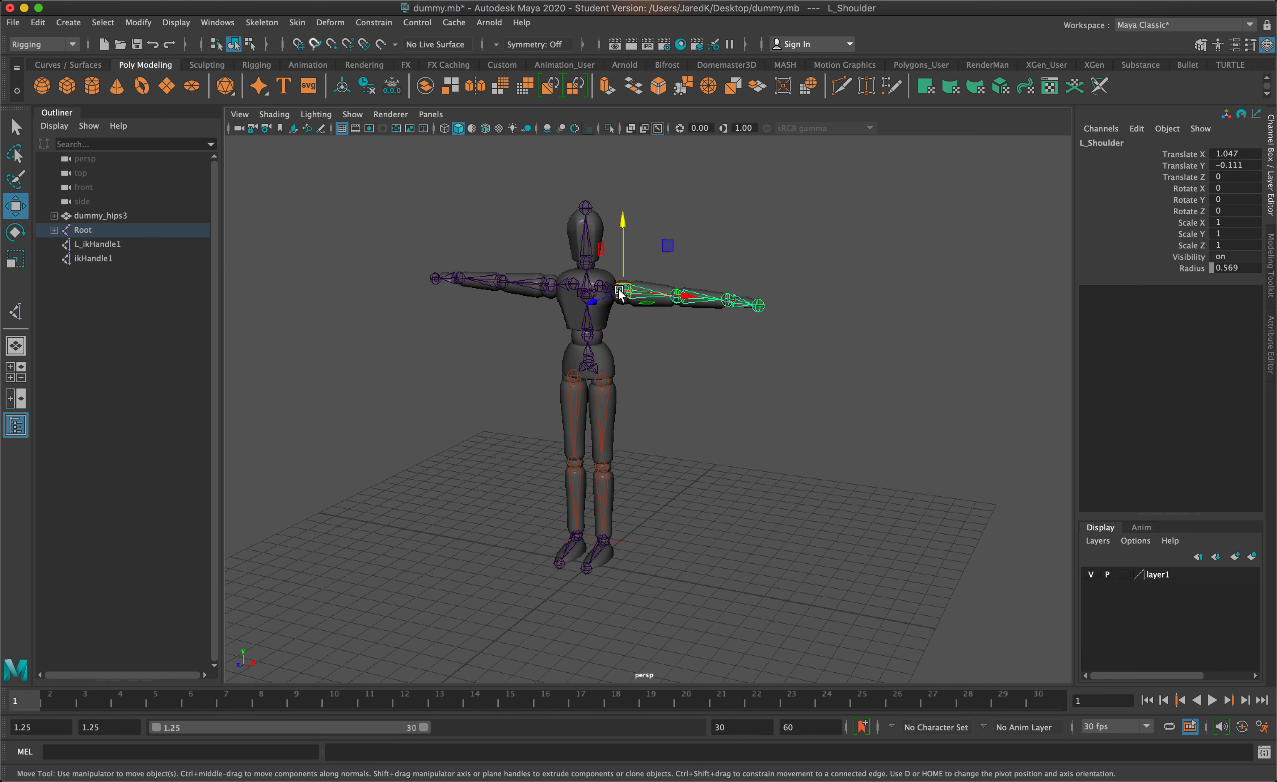
left_click(662, 368)
Freeze the transformations of the dummy_hips3 mesh and deselect it
scroll(660, 371, "up", 4)
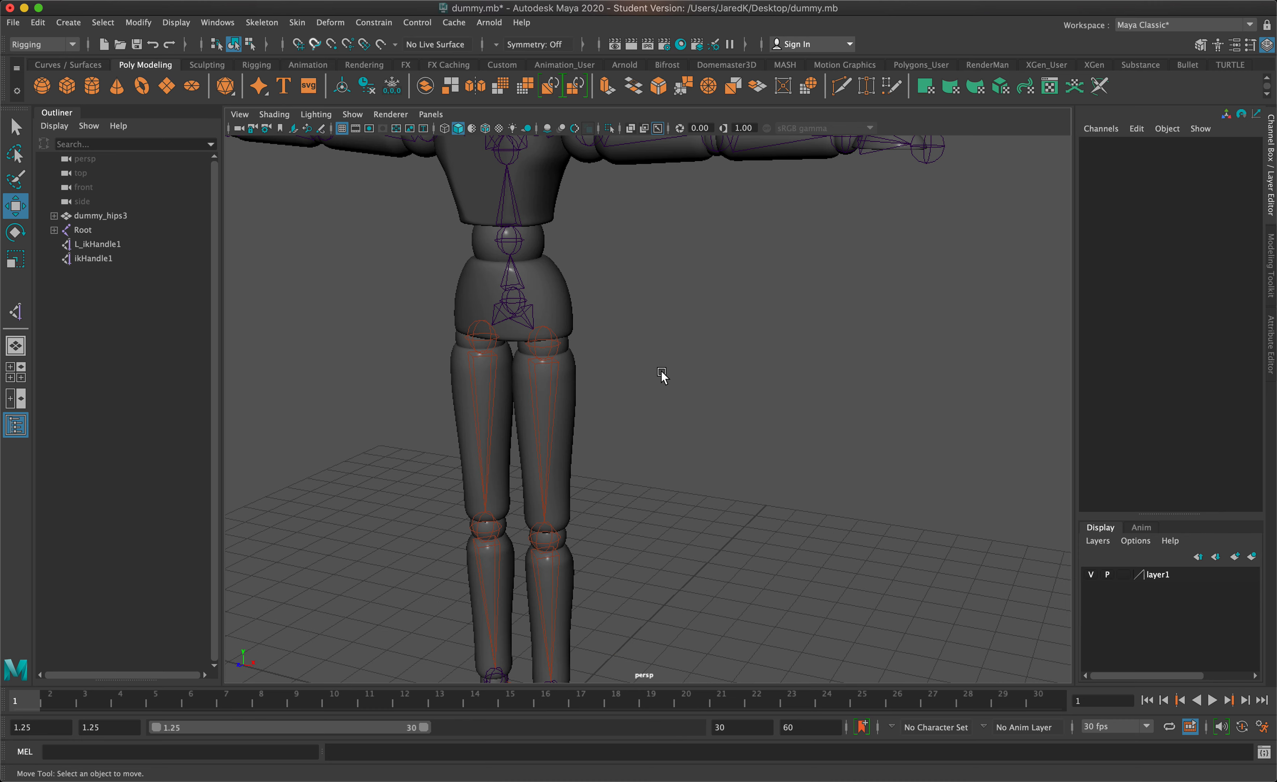
left_click_drag(662, 372, 573, 373, "alt")
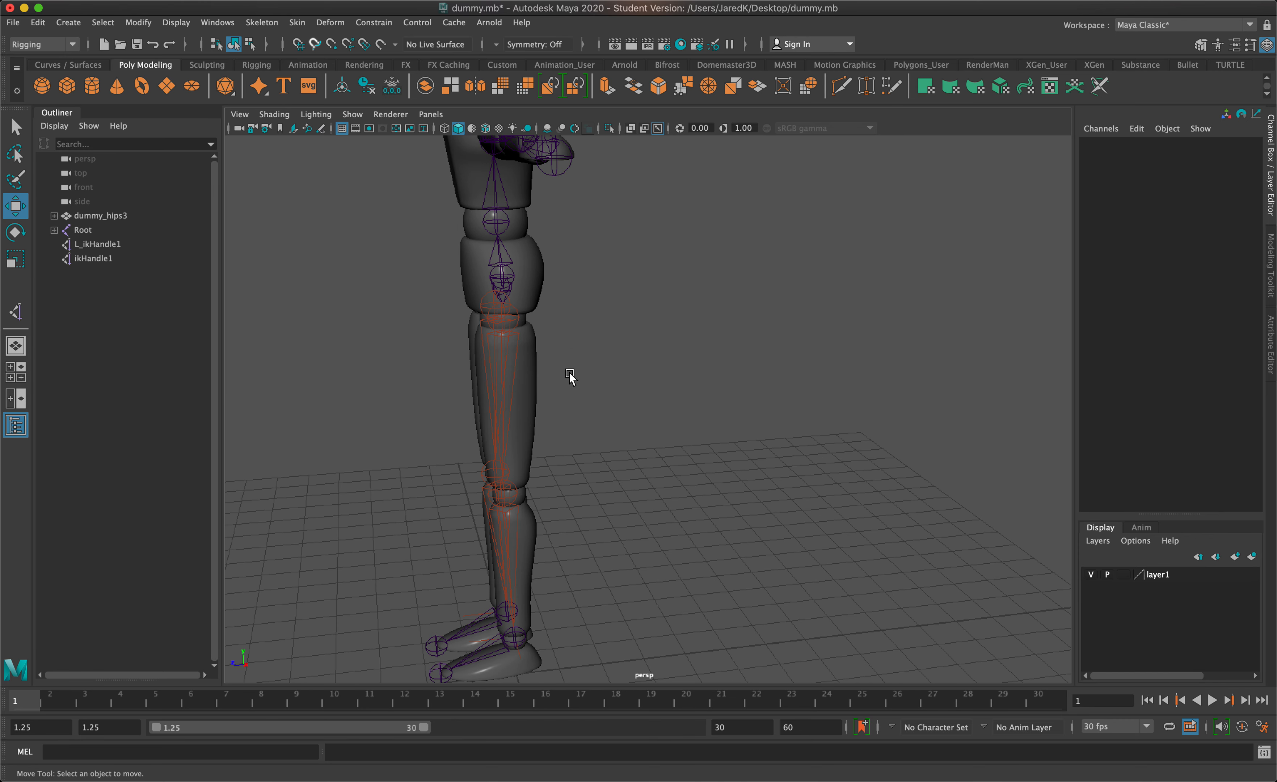
left_click(539, 270)
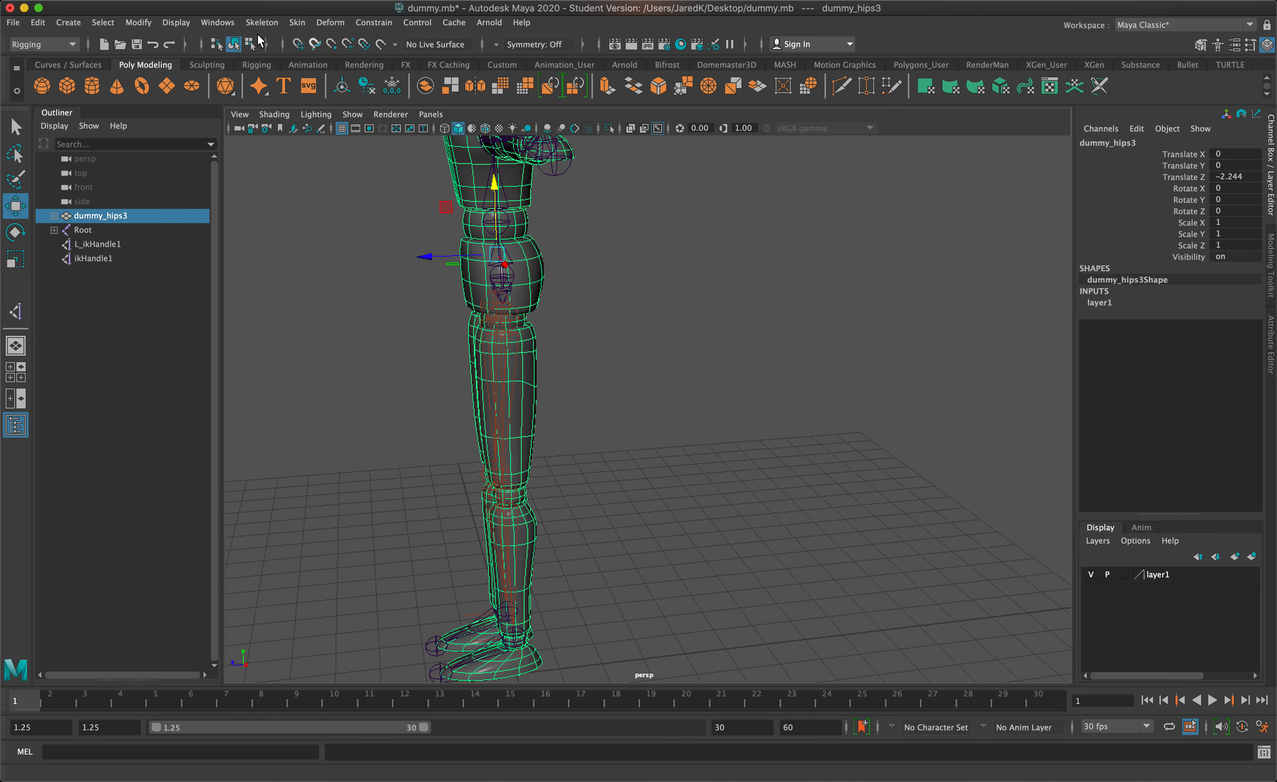
left_click(137, 22)
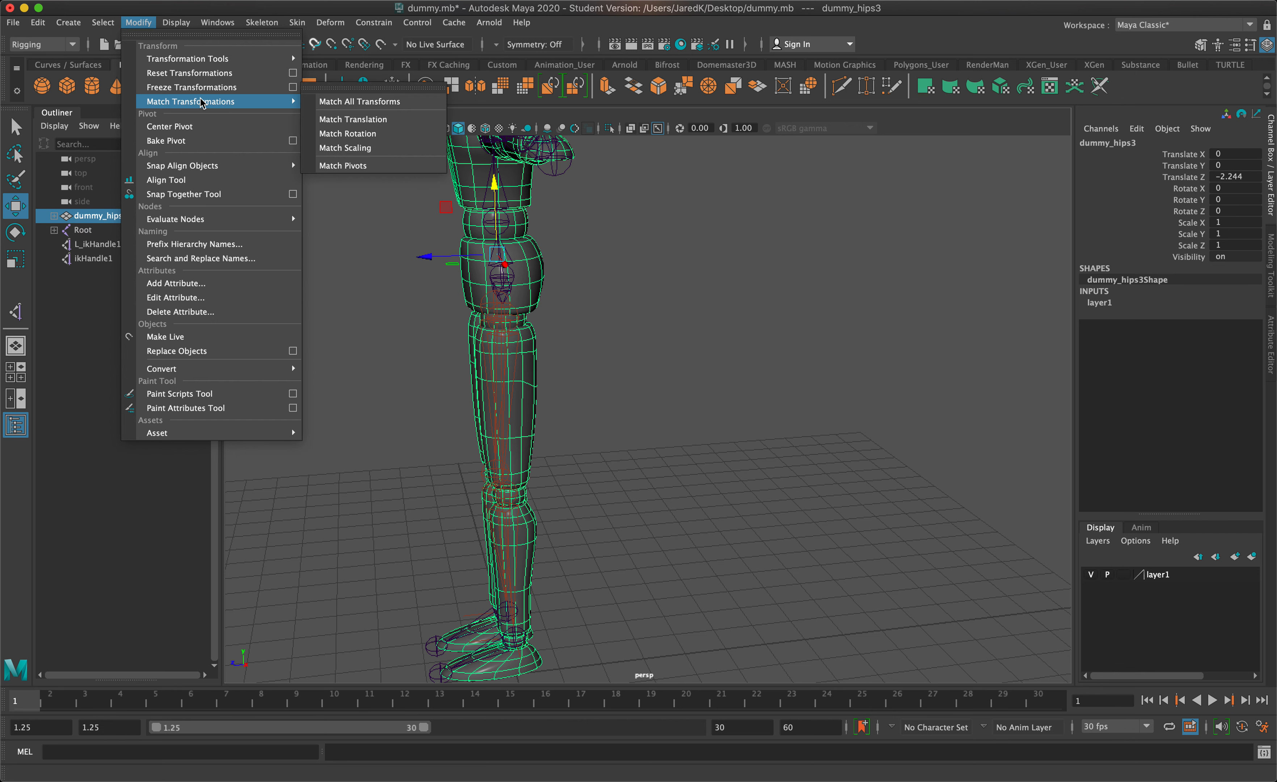
left_click(198, 90)
left_click(562, 236)
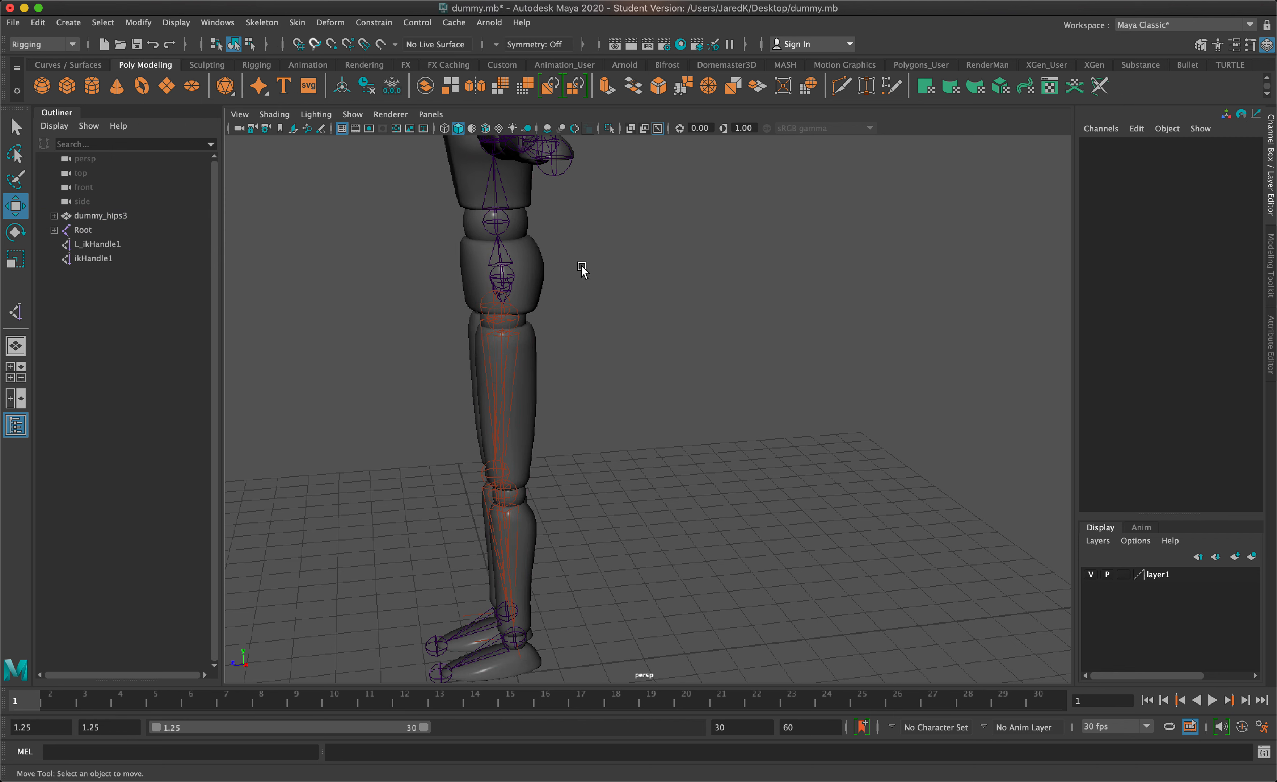
Examine the dummy's leg IK handles and full skeleton from several angles, ending on a front-facing view
scroll(580, 266, "down", 5)
left_click_drag(628, 316, 690, 399, "alt")
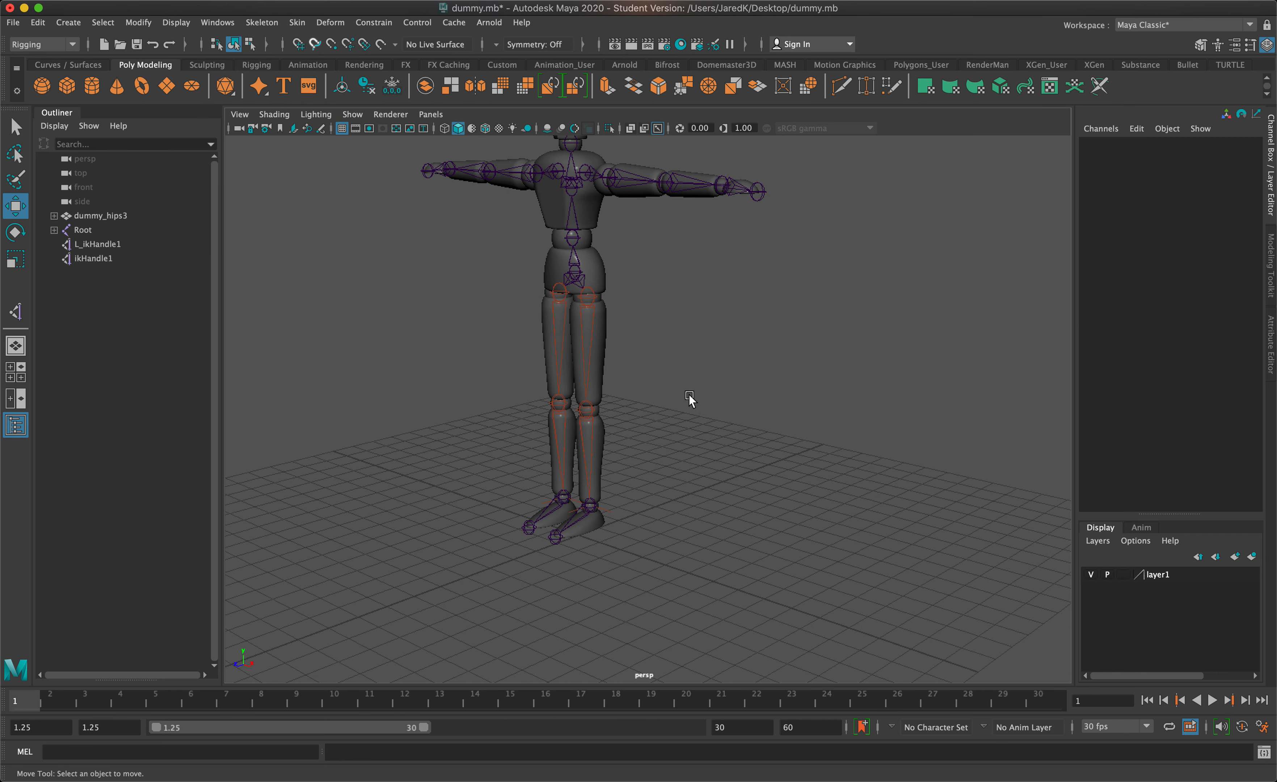
right_click_drag(643, 419, 681, 522, "alt")
middle_click_drag(682, 522, 707, 488, "alt")
mouse_move(706, 488)
left_mouse_down("alt")
mouse_move(764, 474)
mouse_move(610, 533)
mouse_move(697, 493)
mouse_move(860, 476)
mouse_move(793, 508)
mouse_move(727, 480)
left_mouse_up("alt")
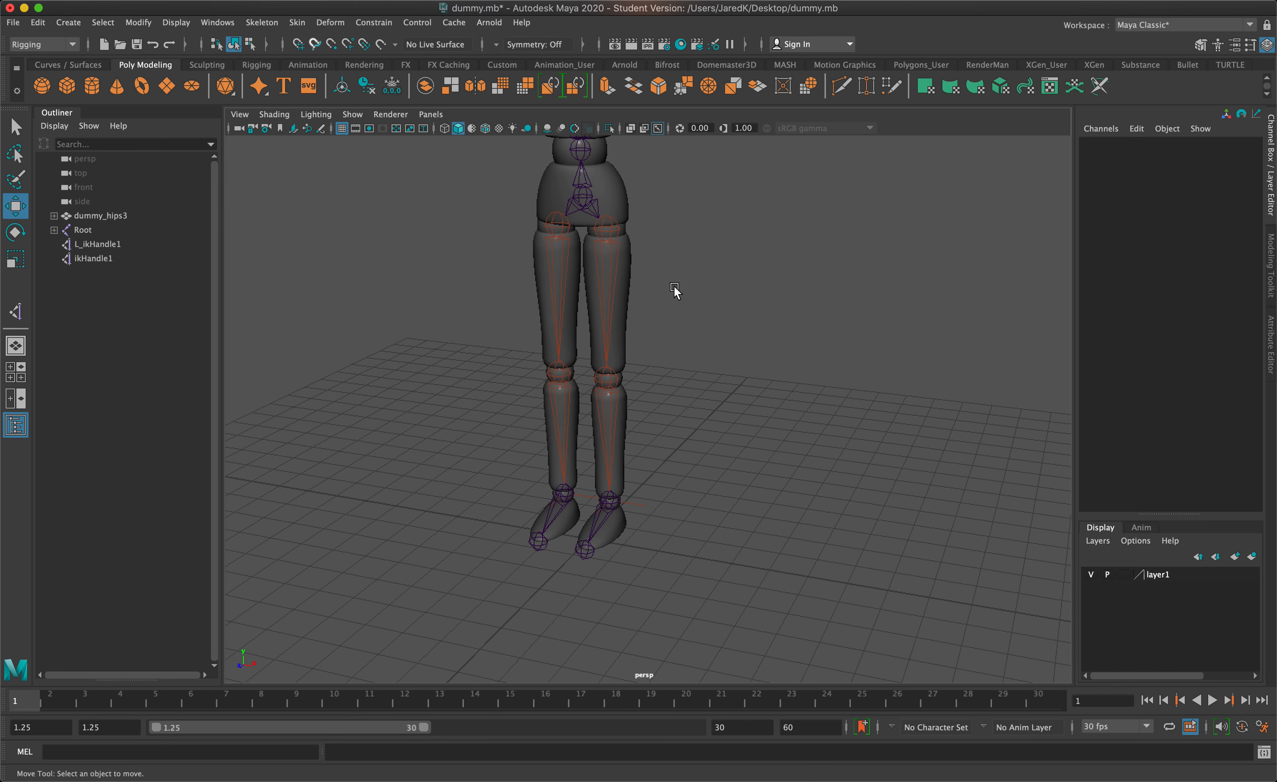
middle_click_drag(698, 338, 741, 490, "alt")
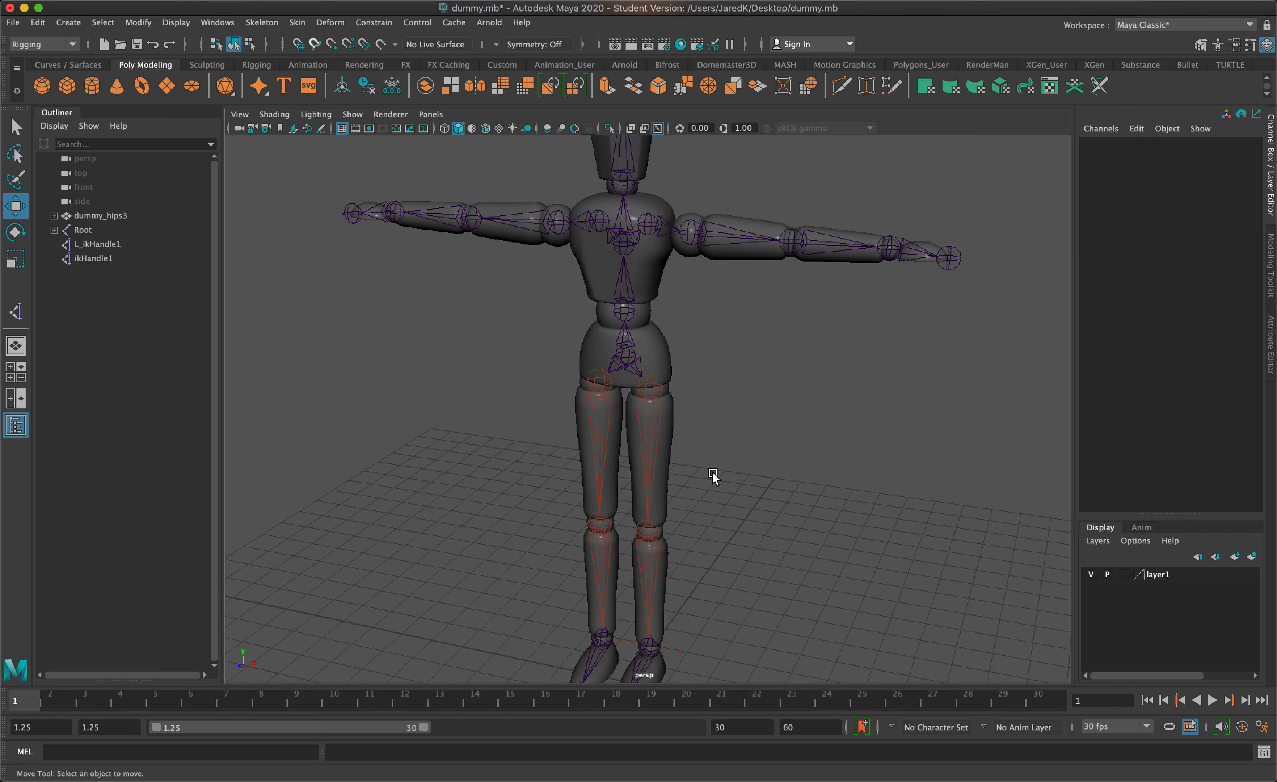
scroll(718, 472, "down", 3)
left_click_drag(823, 515, 800, 505, "alt")
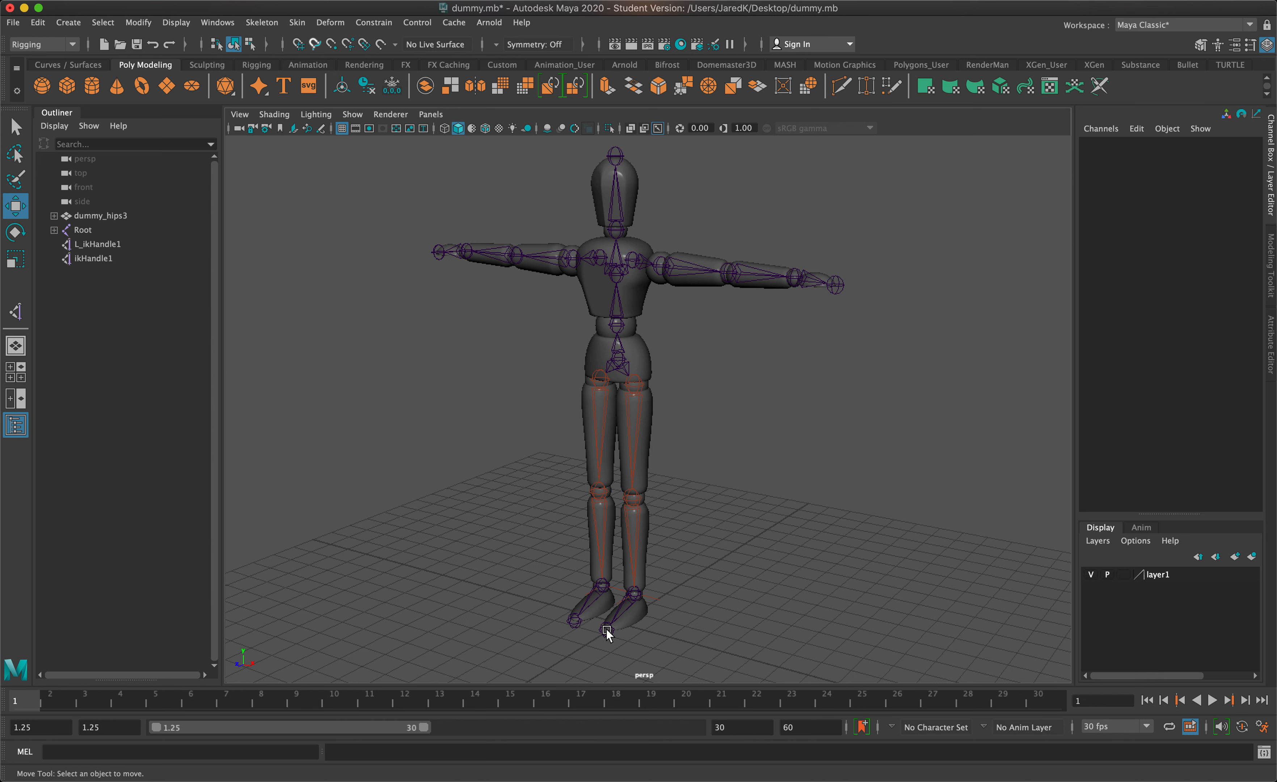
left_click_drag(725, 571, 786, 577, "alt")
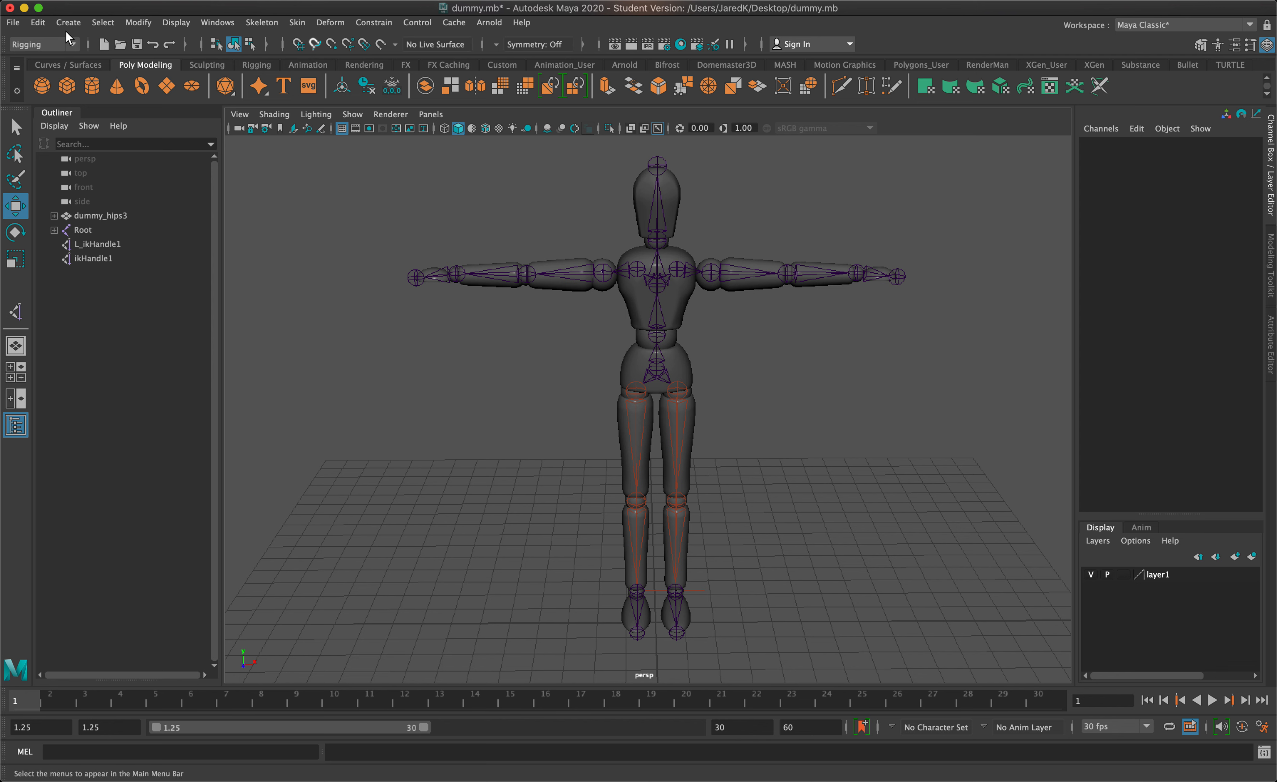
Create a NURBS circle, raise it to hip height and snap it onto the root joint inside the hips
left_click(73, 25)
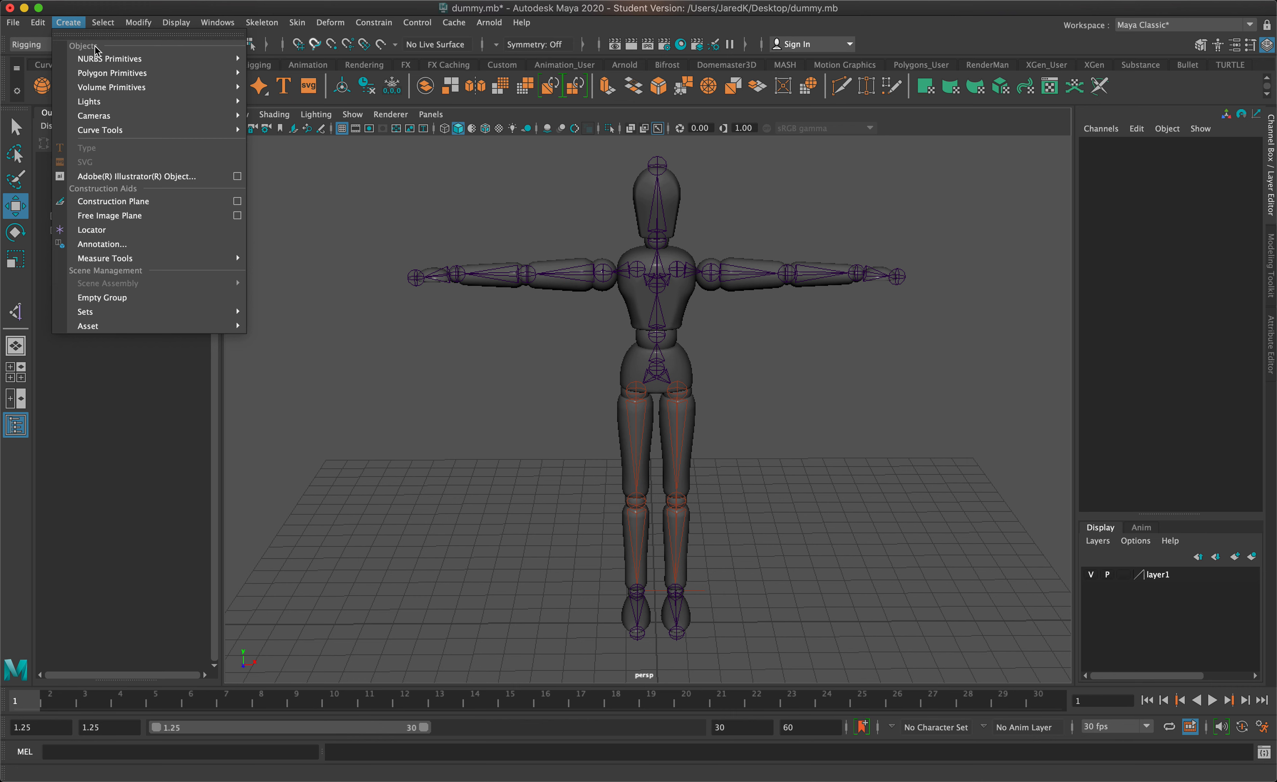
mouse_move(202, 60)
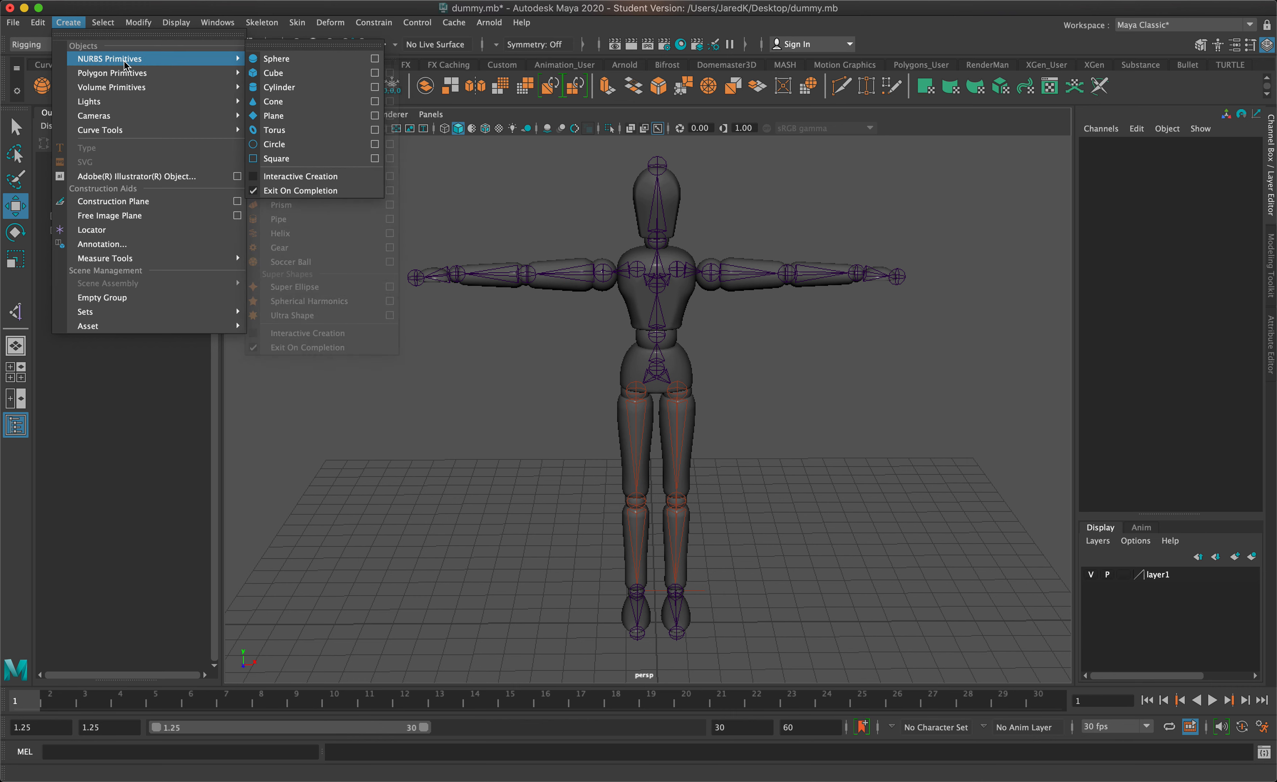
left_click(289, 145)
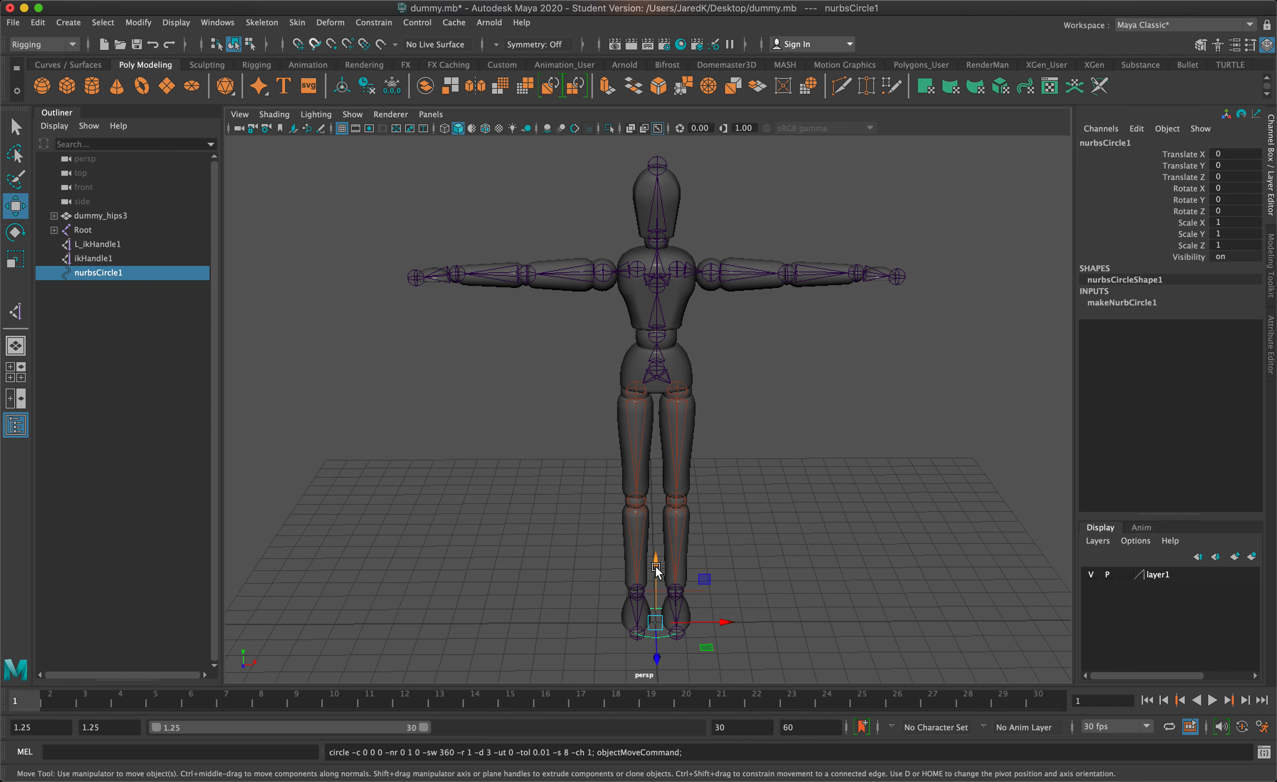
left_click_drag(656, 570, 768, 336)
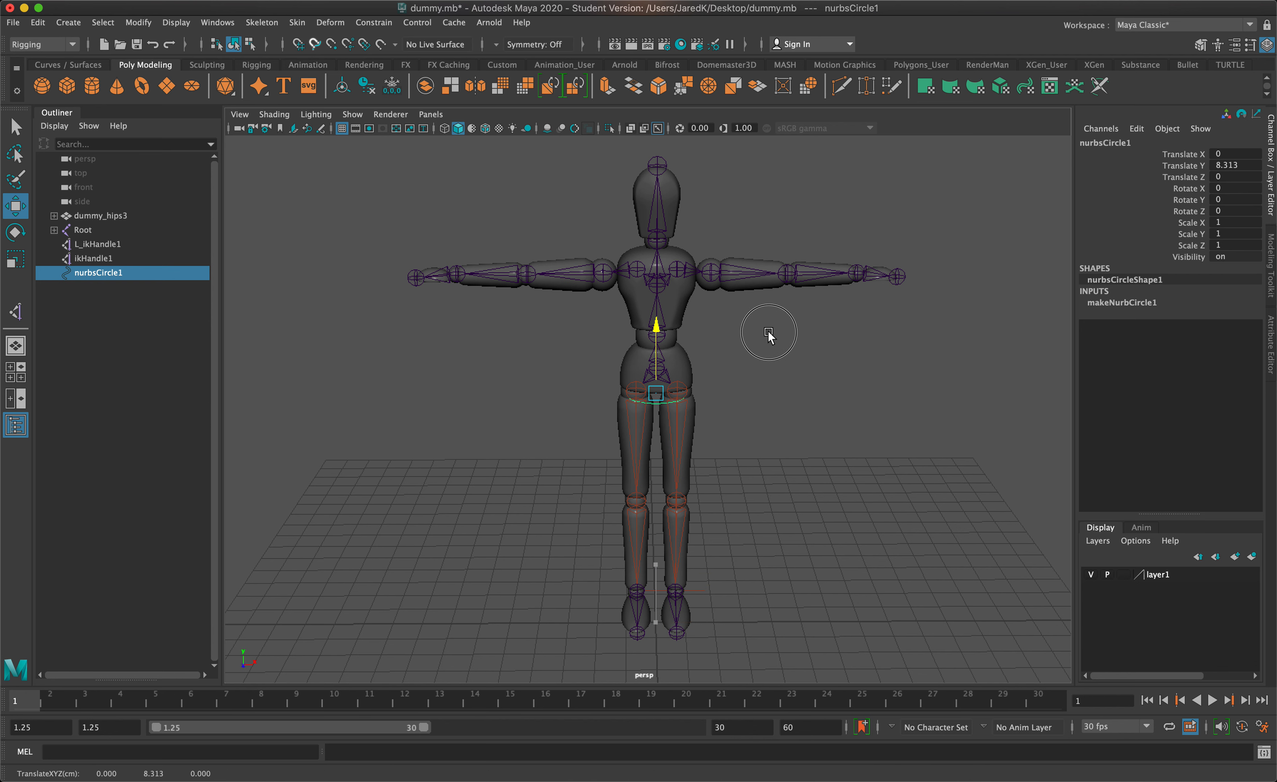
scroll(747, 359, "up", 8)
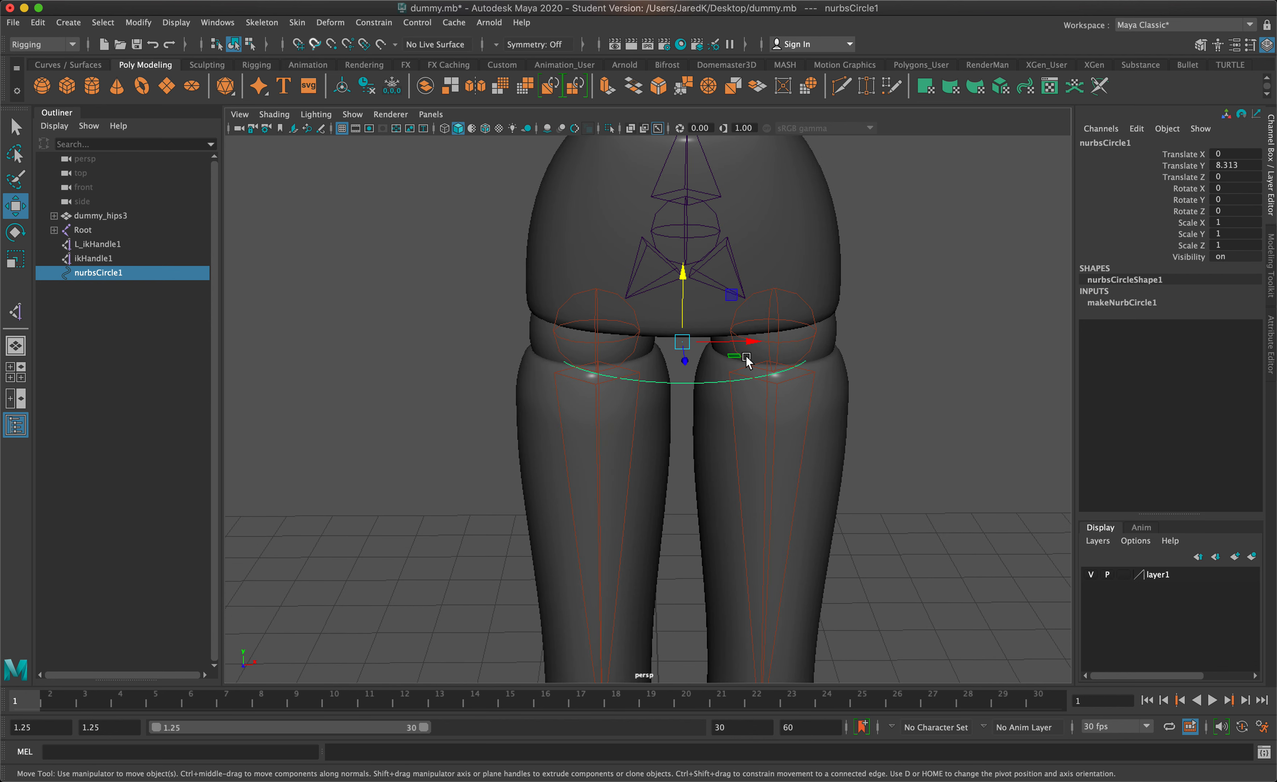
key("v")
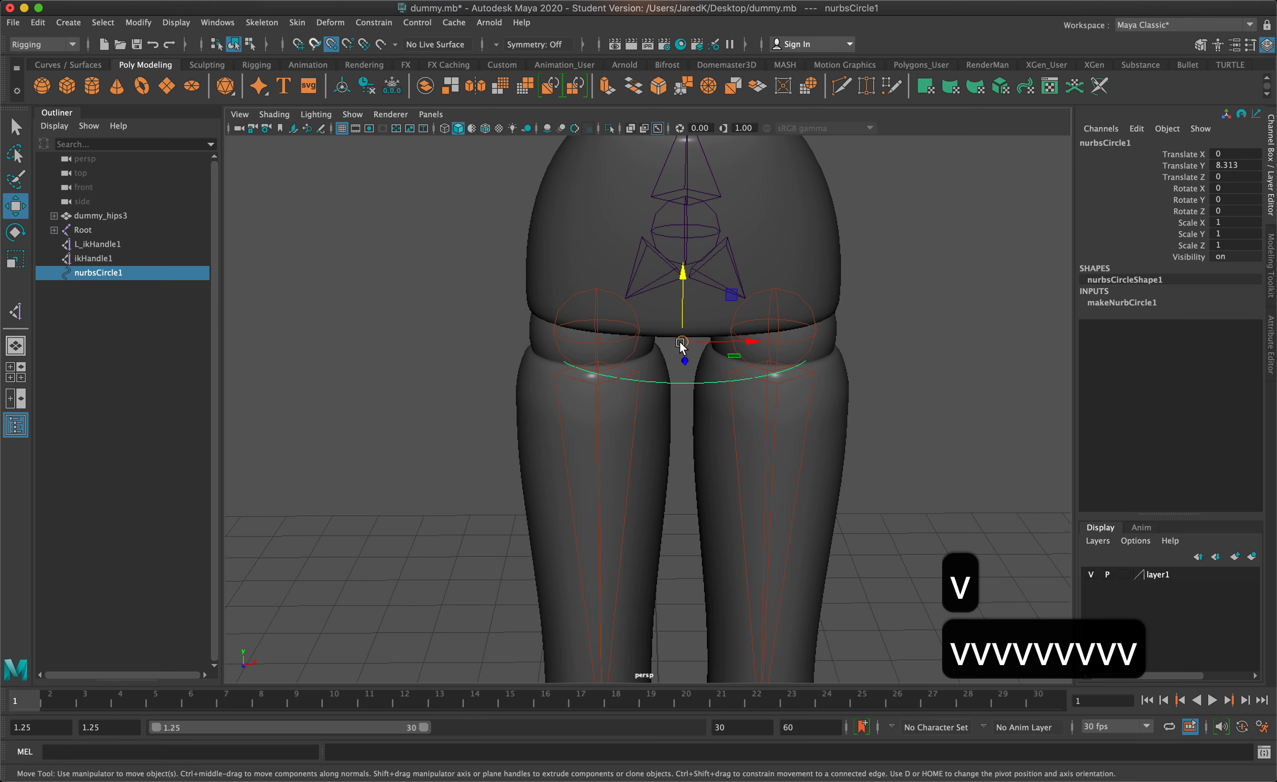
left_click_drag(682, 344, 683, 239)
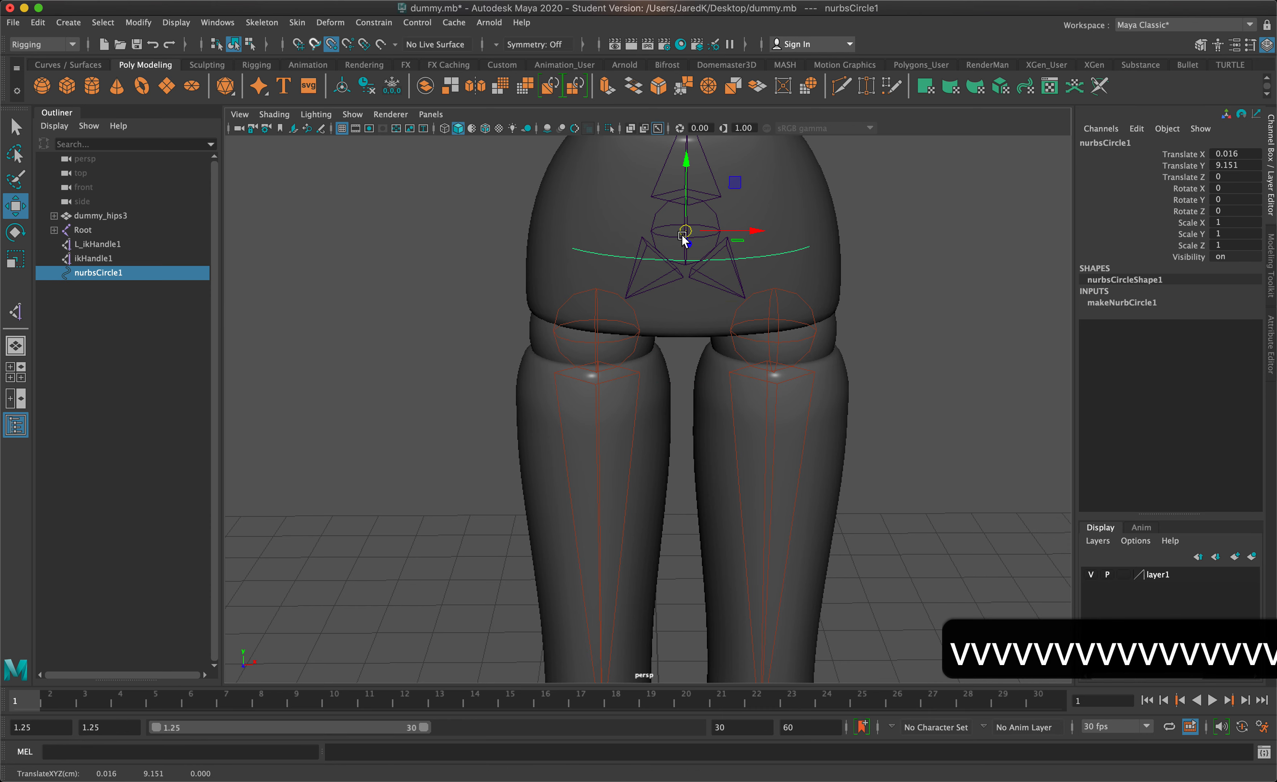
Hide layer1, scale the hip circle uniformly to about 1.8 so it surrounds the hips, and show layer1 again
left_click_drag(869, 299, 900, 350, "alt")
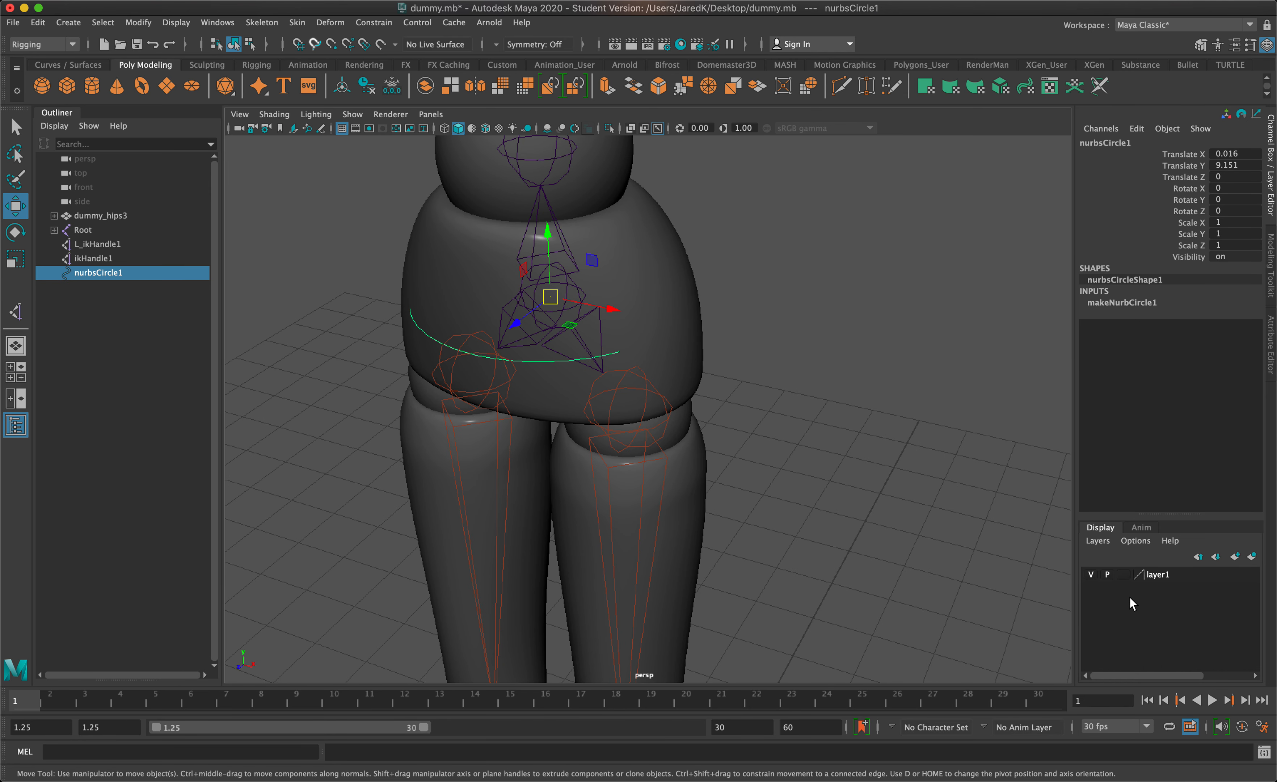
left_click(1090, 575)
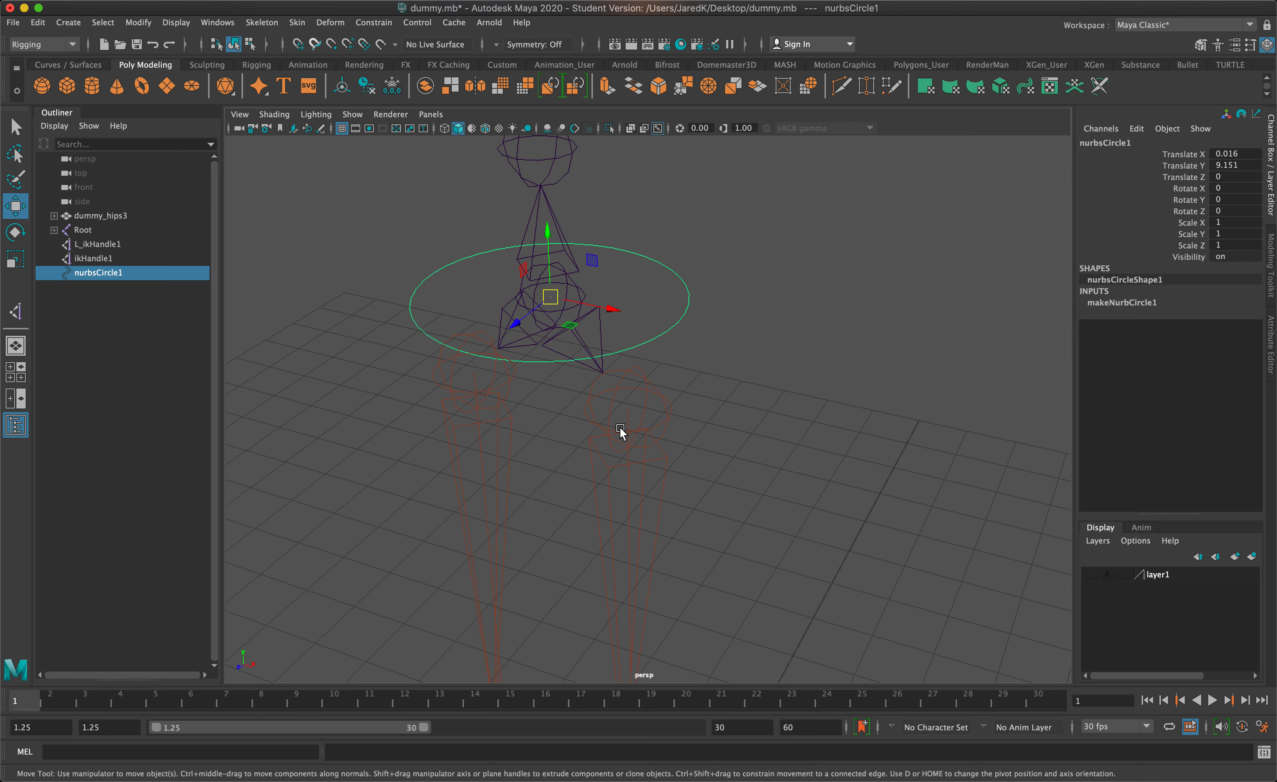
scroll(748, 418, "down", 5)
left_click_drag(748, 417, 784, 415, "alt")
key("r")
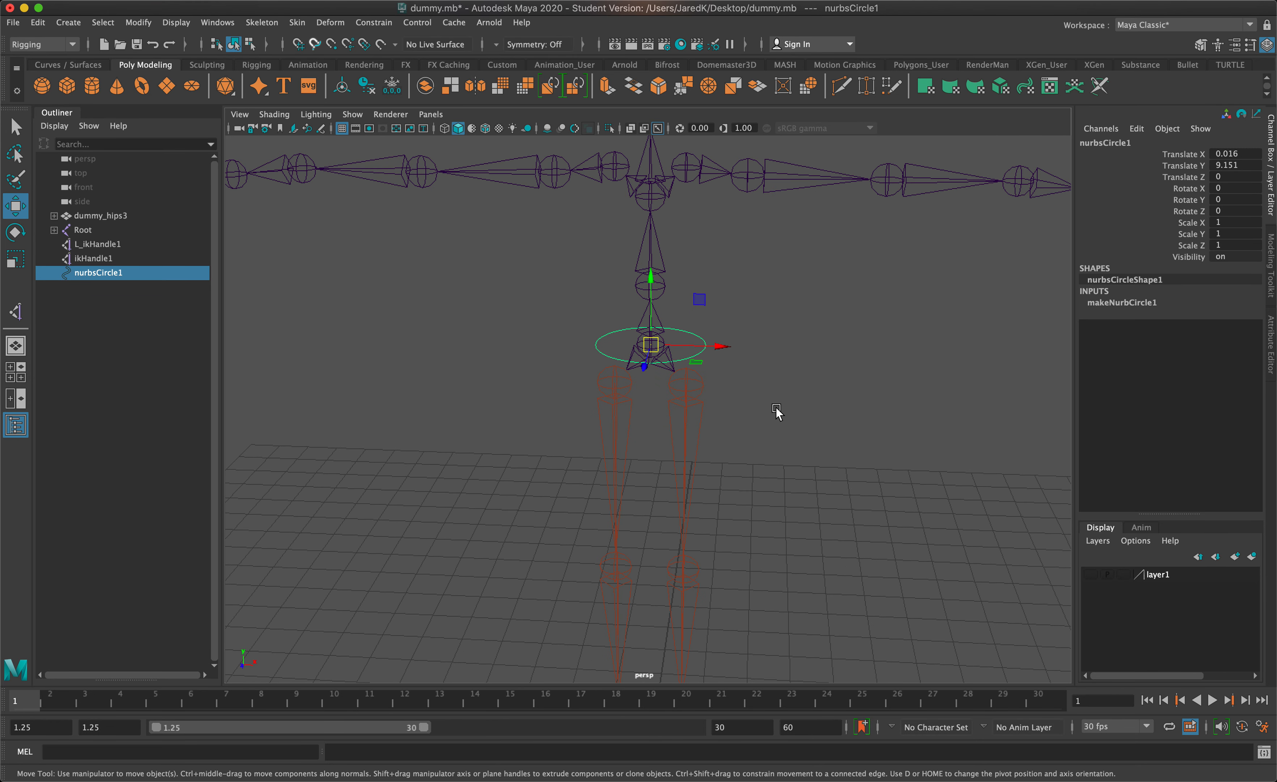
left_click_drag(650, 345, 723, 345)
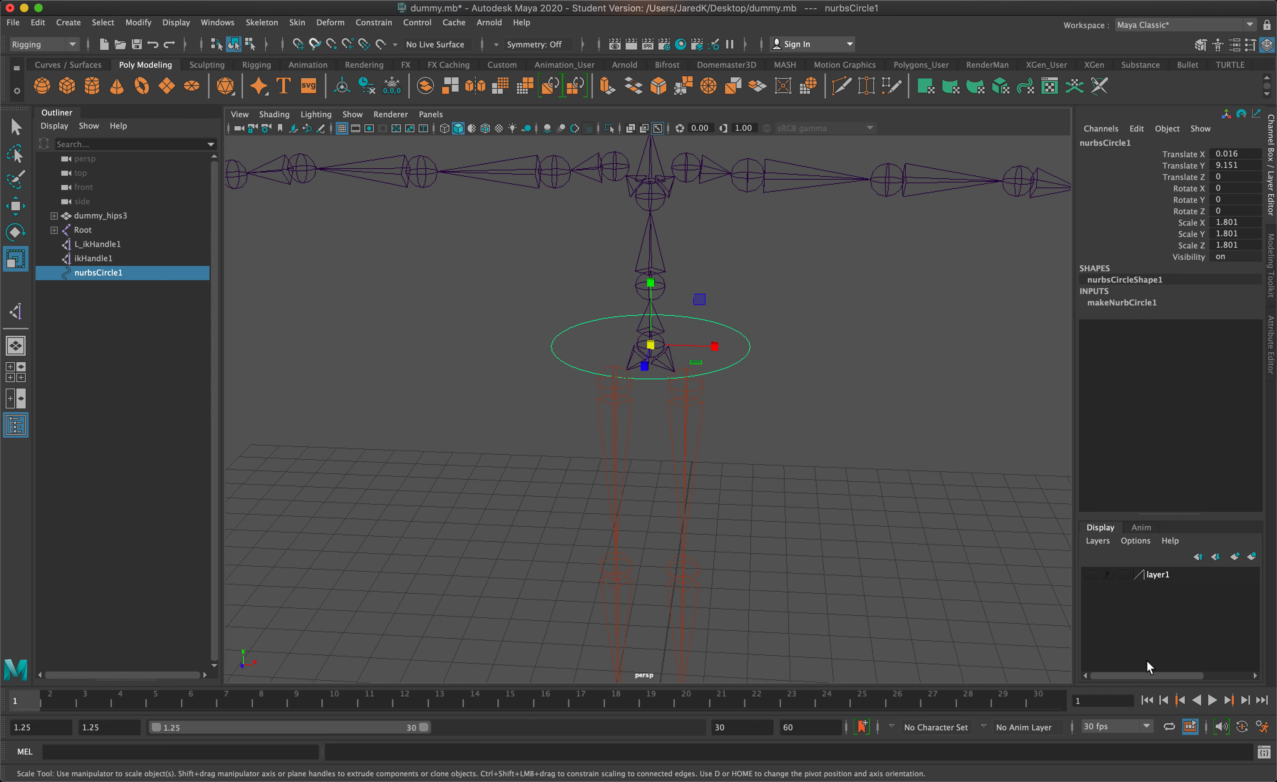
left_click(1091, 574)
left_click(1091, 574)
left_click(1091, 574)
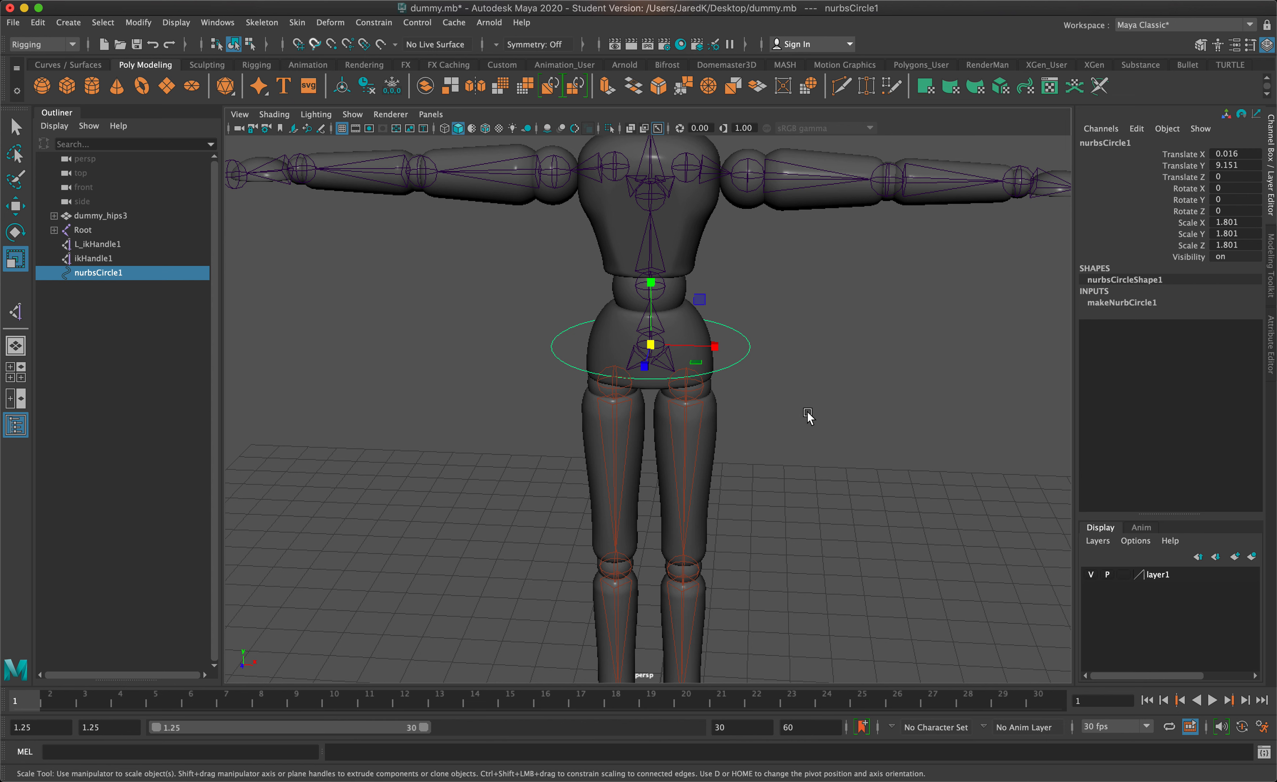
Duplicate the hip circle, snap the copy onto the waist joint, and hide layer1 to check the placement
key("super+d")
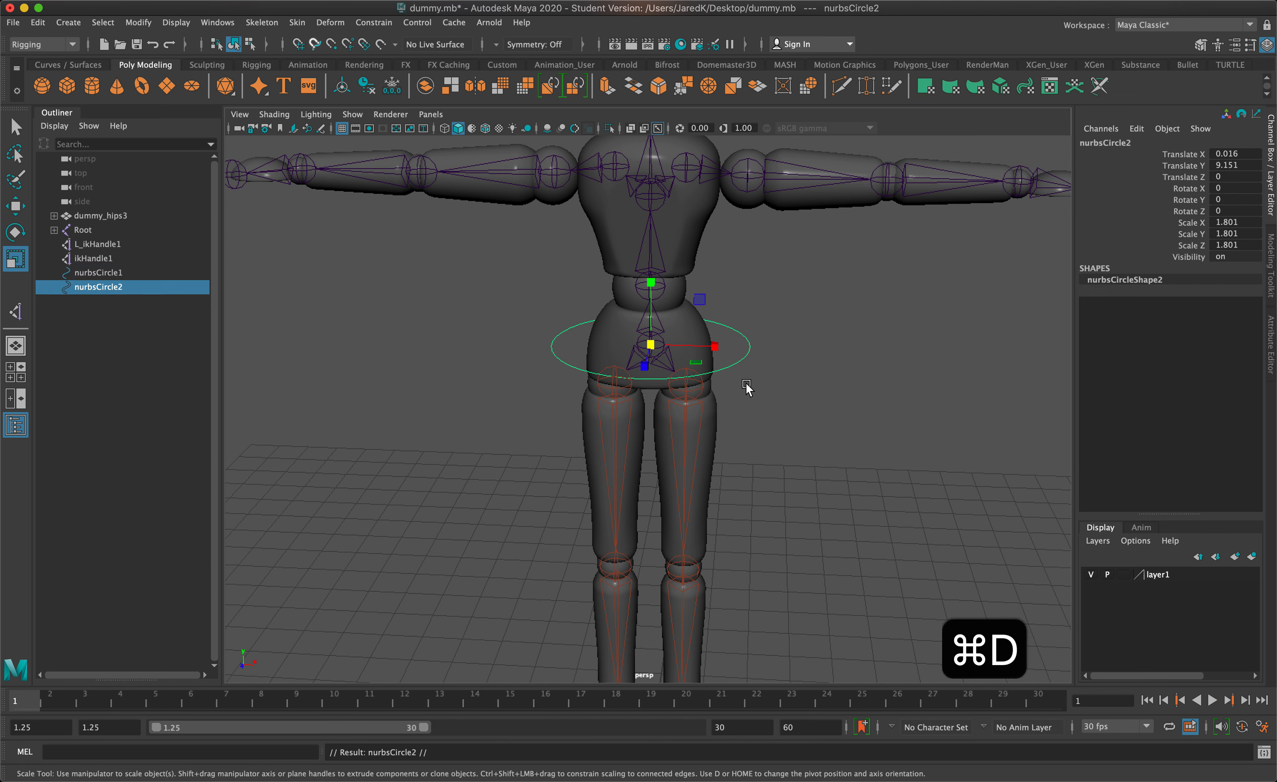
key("w")
key("w")
key("w")
key("w")
key("v")
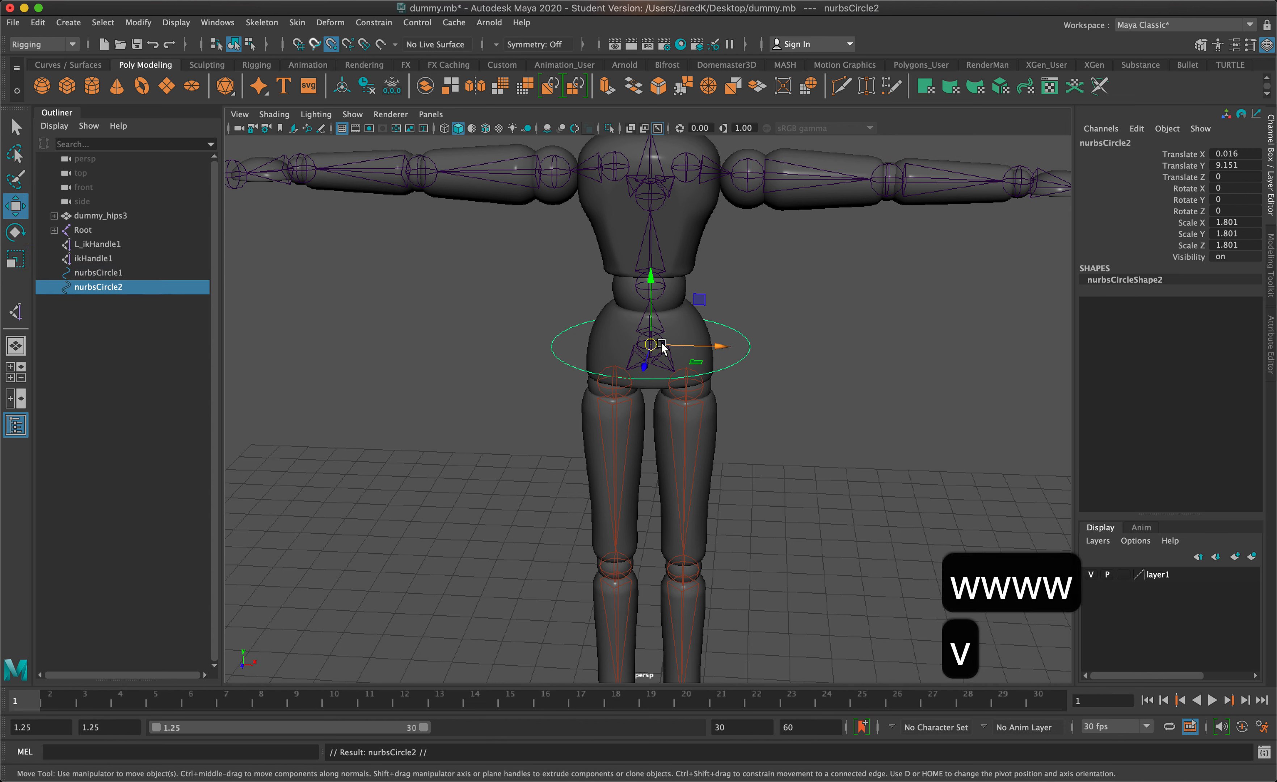
left_click_drag(661, 346, 651, 287)
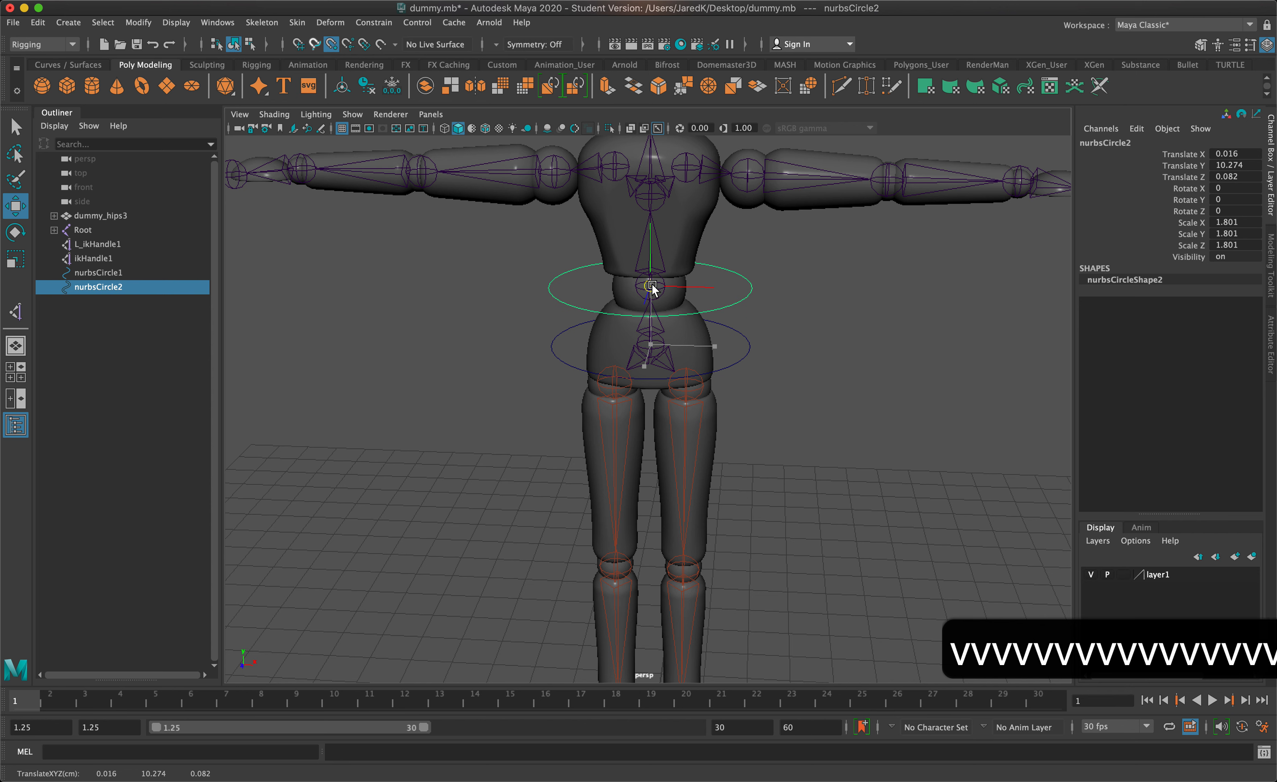
left_click(1090, 574)
key("v")
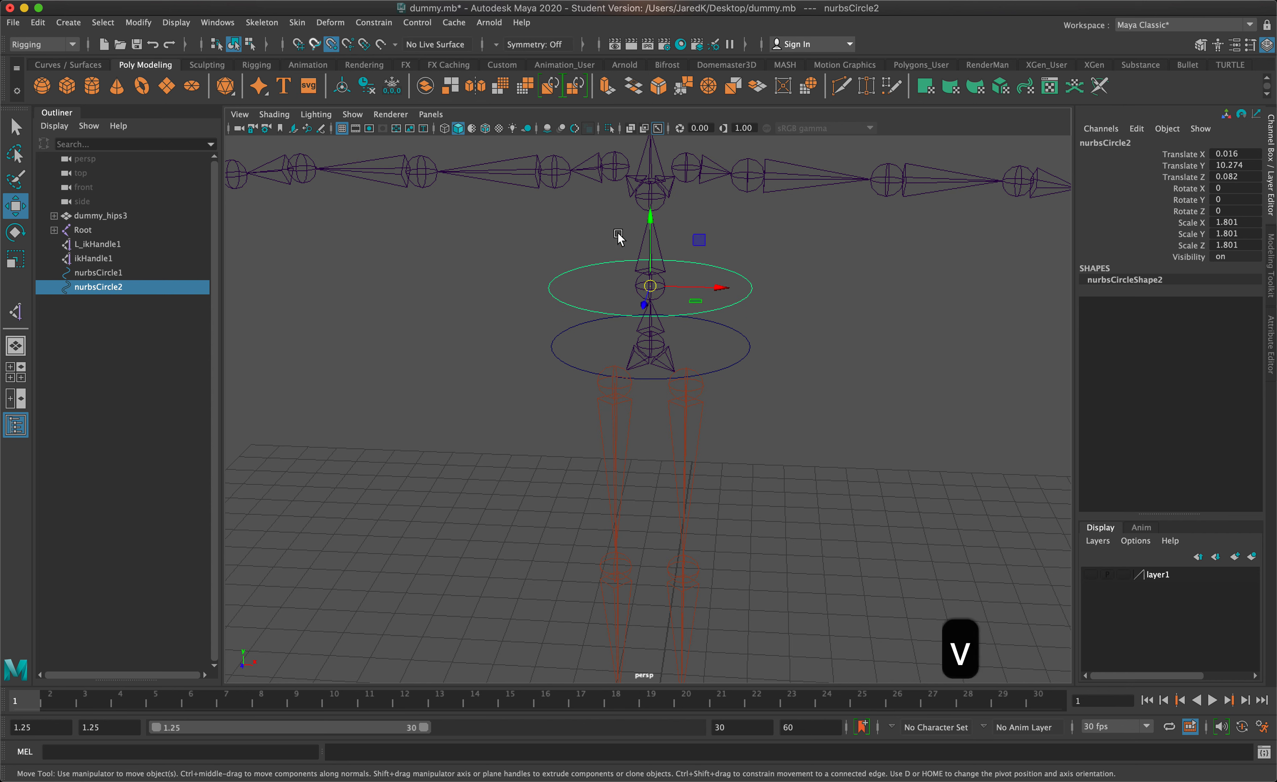
left_click_drag(653, 283, 654, 286)
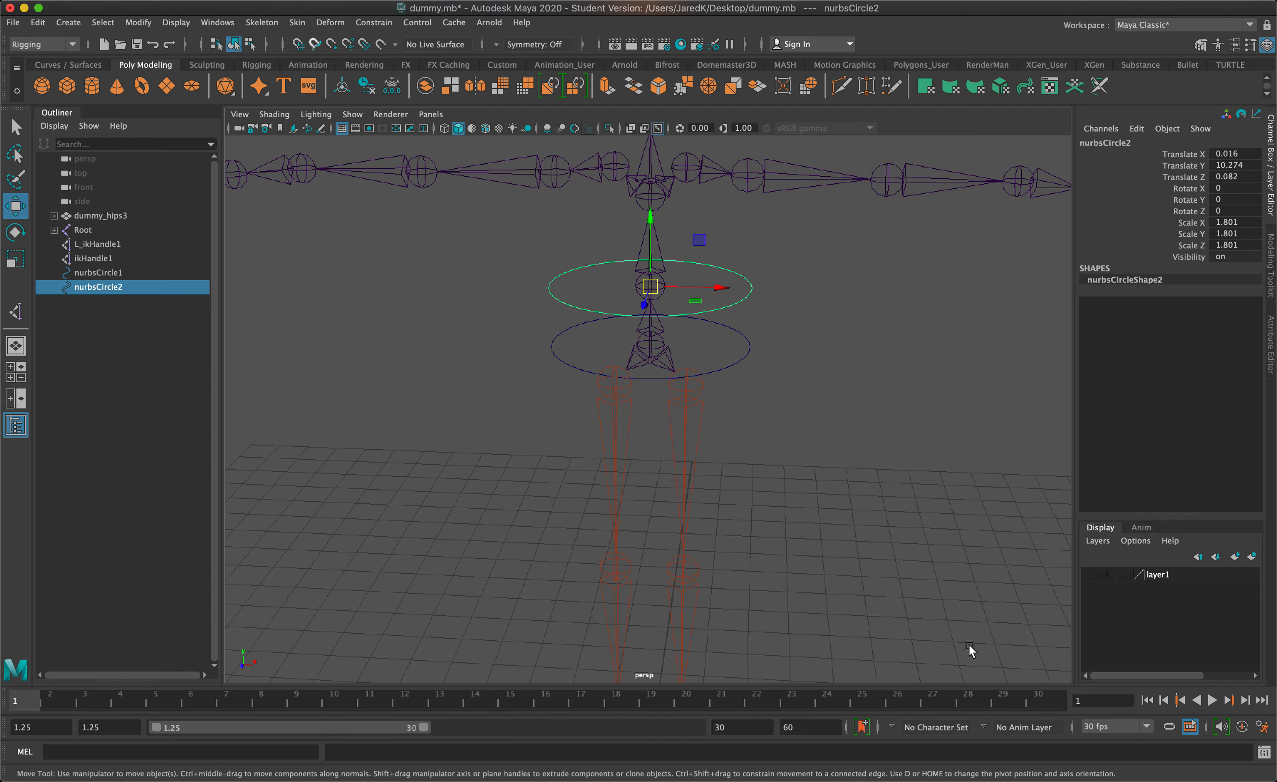
Duplicate the waist circle and snap the copy onto the chest joint below the clavicles
middle_click_drag(914, 330, 947, 455, "alt")
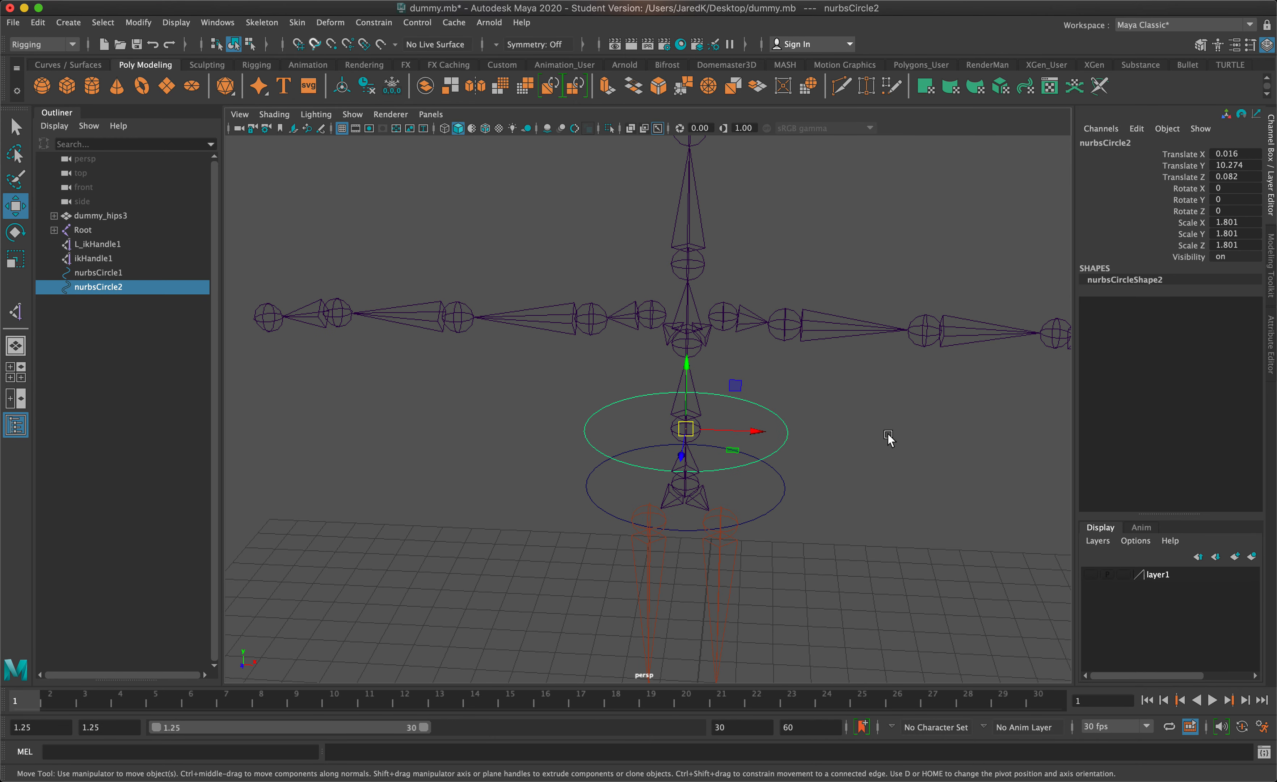
scroll(658, 426, "up", 3)
left_click_drag(660, 431, 745, 320, "alt")
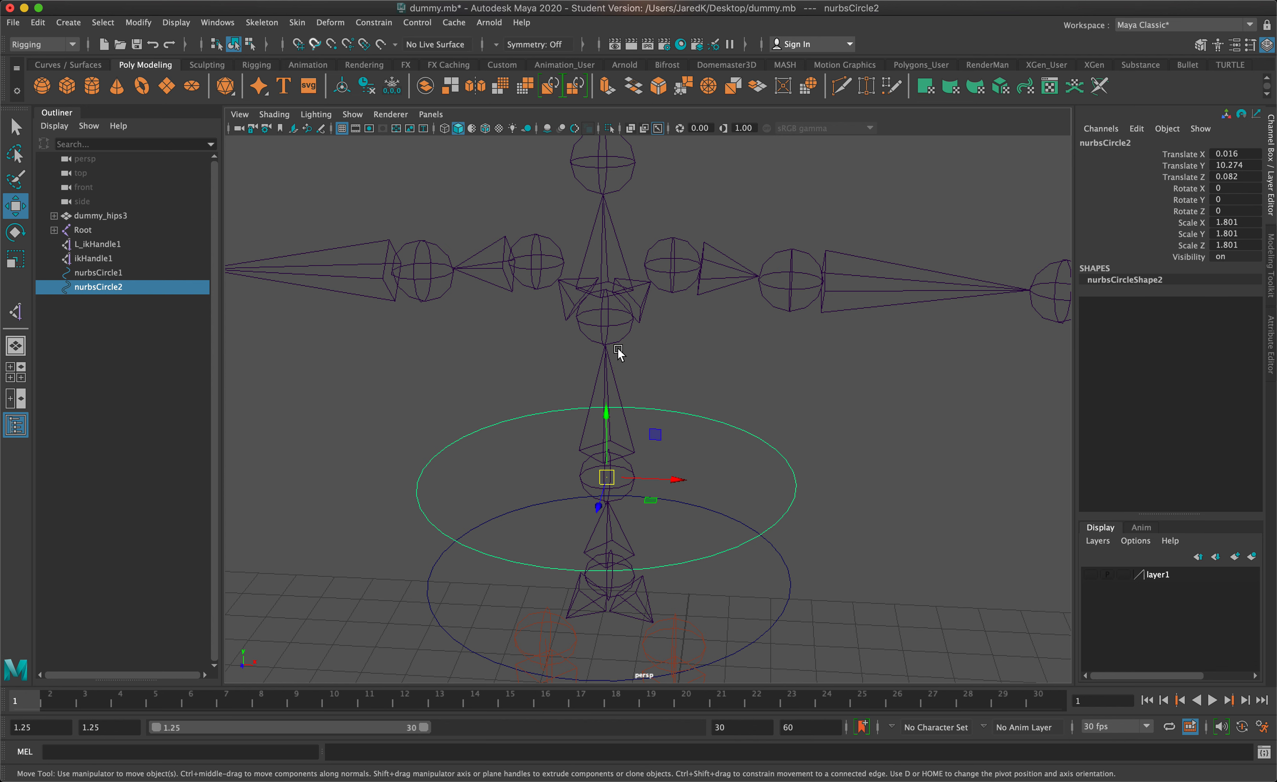
key("super+d")
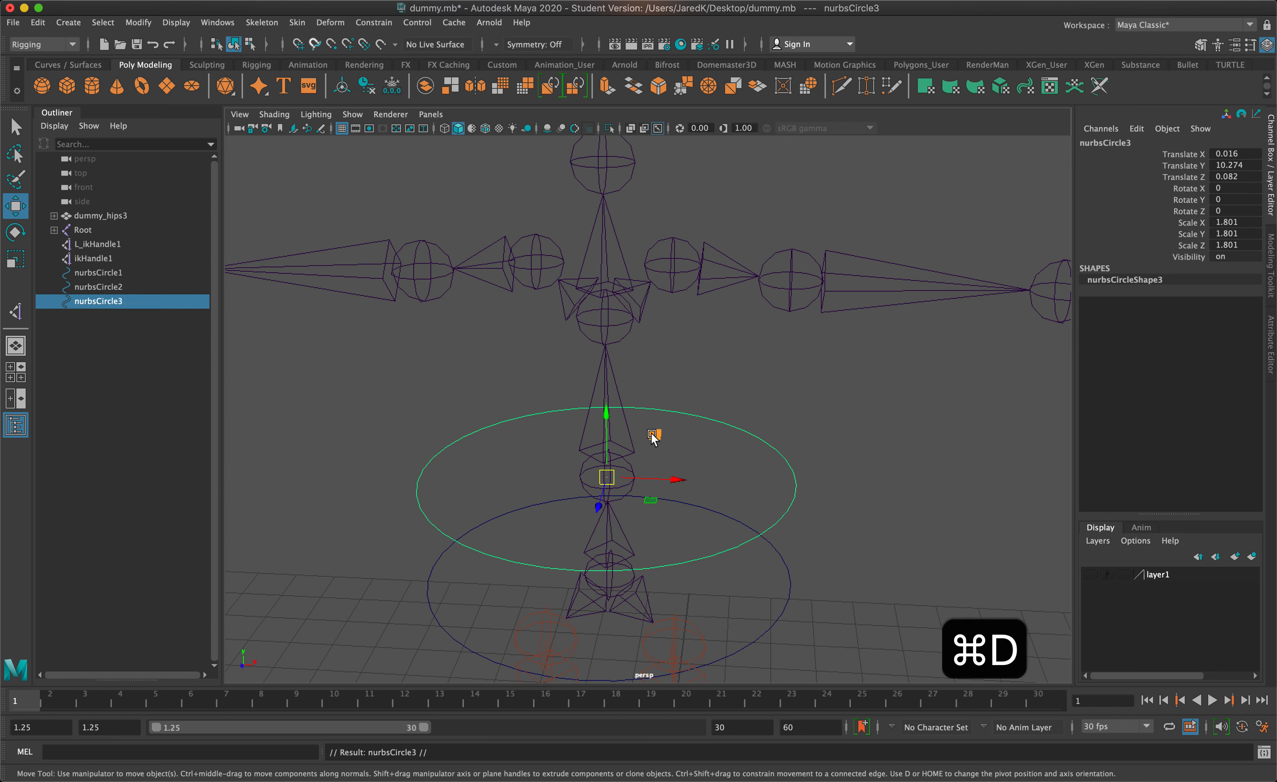
left_click_drag(614, 439, 601, 326)
key("v")
key("v")
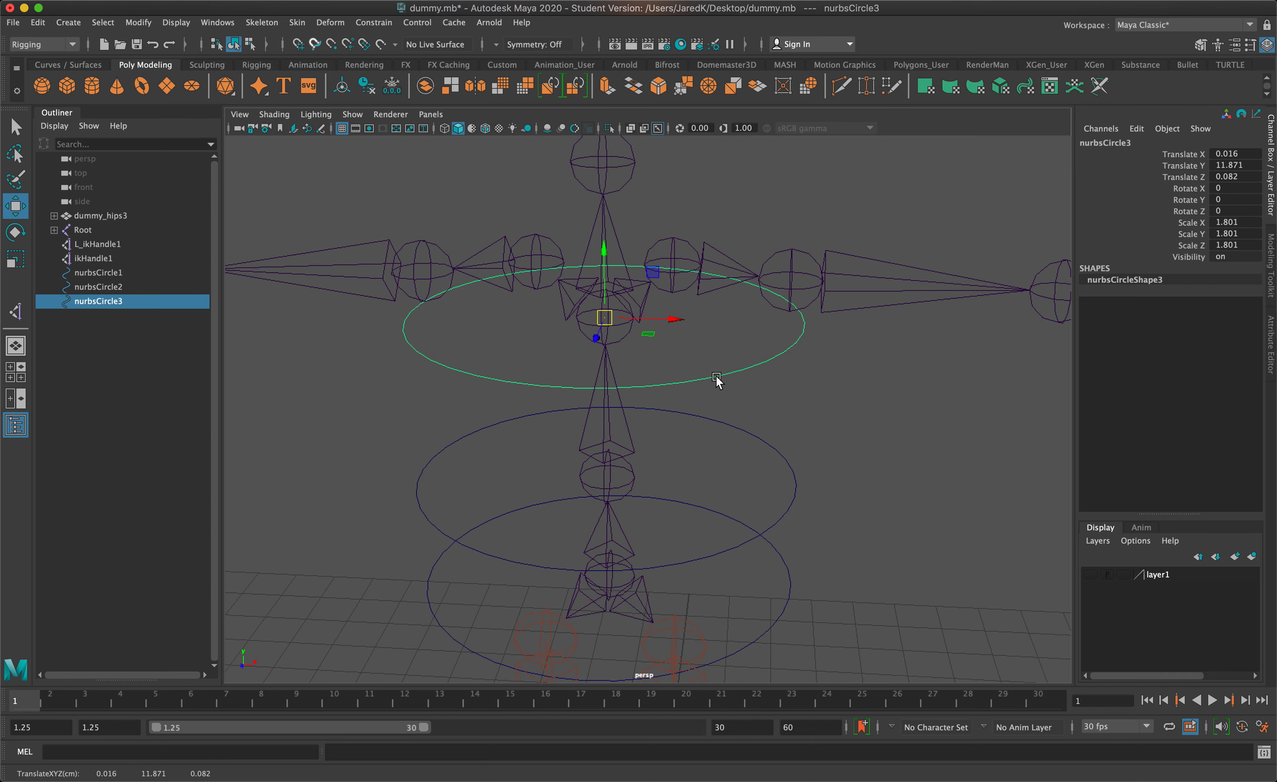
Duplicate the chest circle and snap the copy onto the neck joint at the base of the head
left_click_drag(821, 430, 835, 418, "alt")
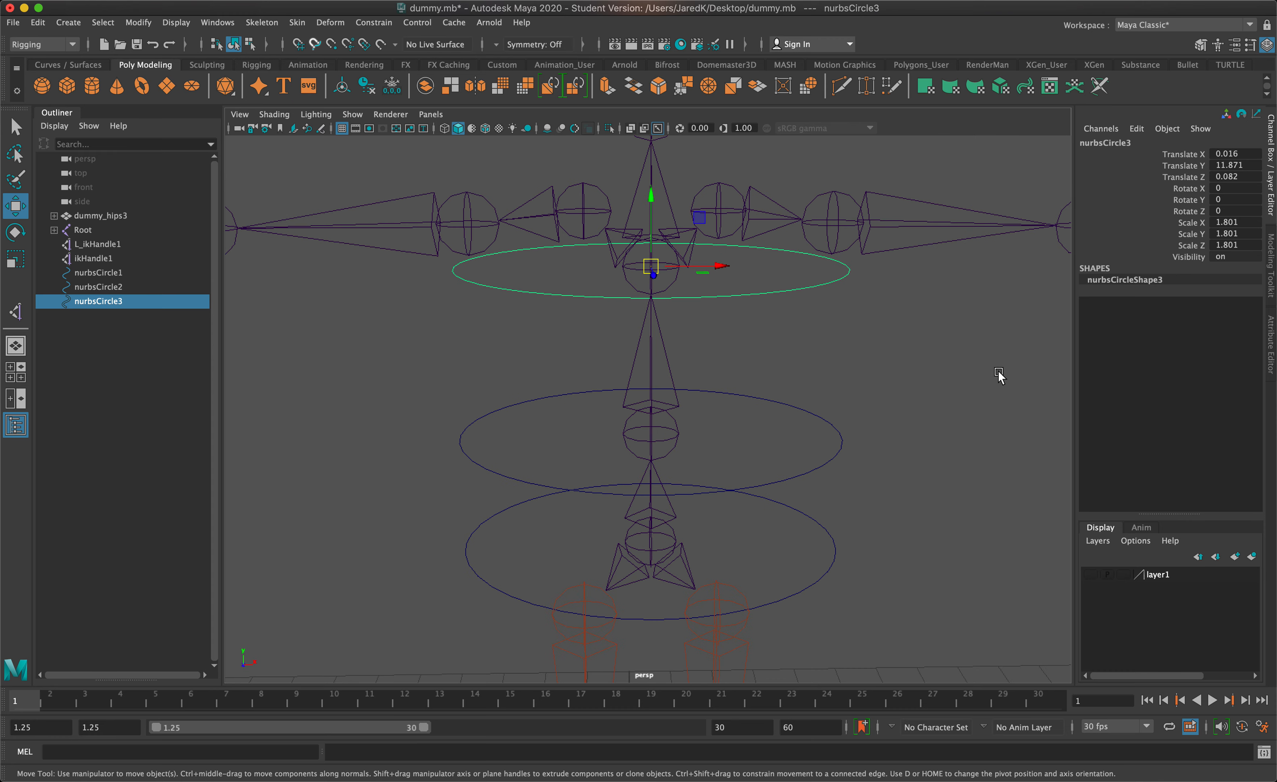
middle_click_drag(983, 378, 967, 509, "alt")
left_click_drag(916, 448, 884, 503, "alt")
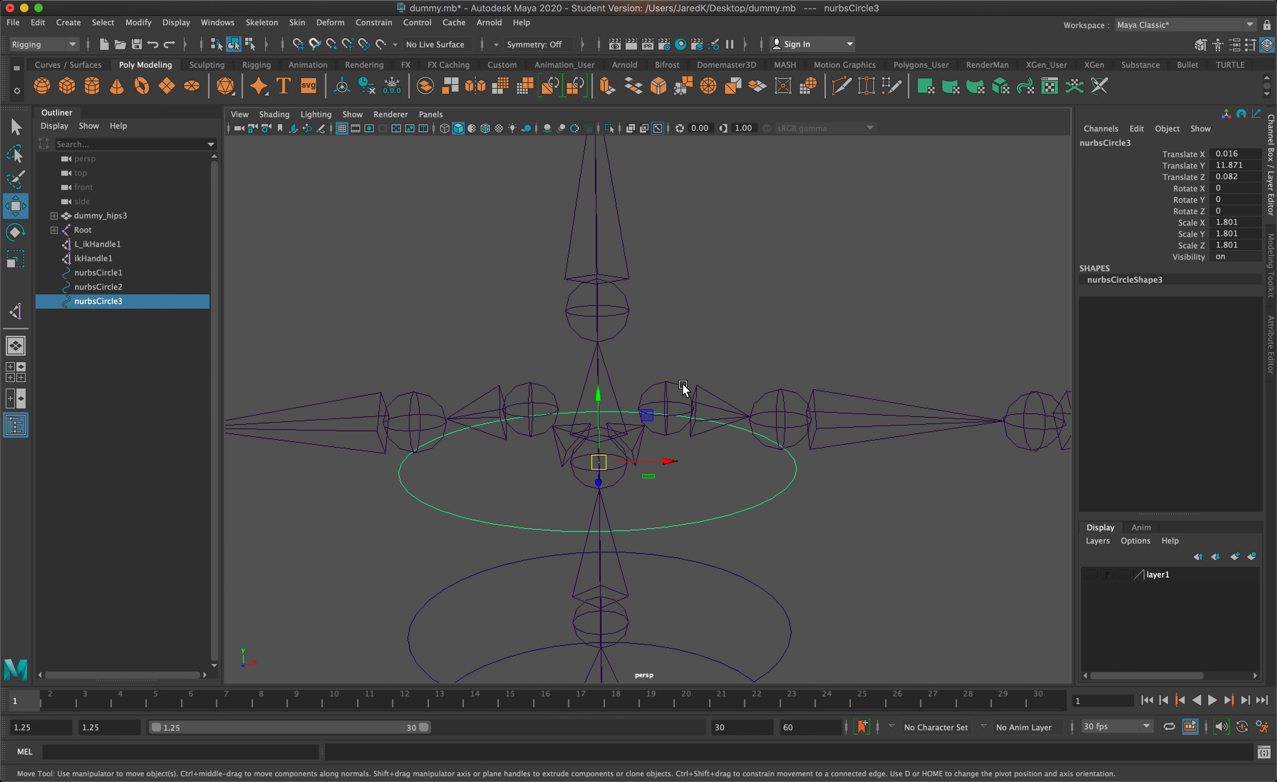
key("super+d")
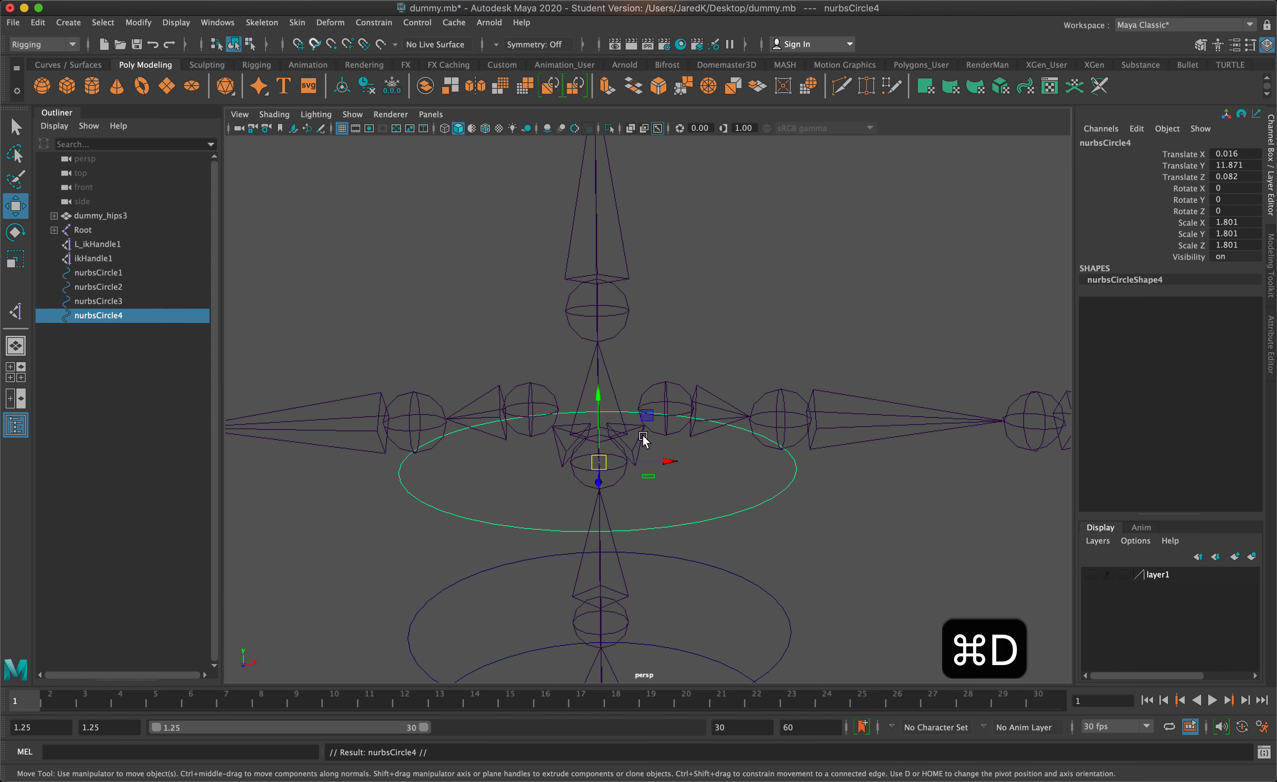
key("v")
key("v")
left_click_drag(587, 394, 594, 320)
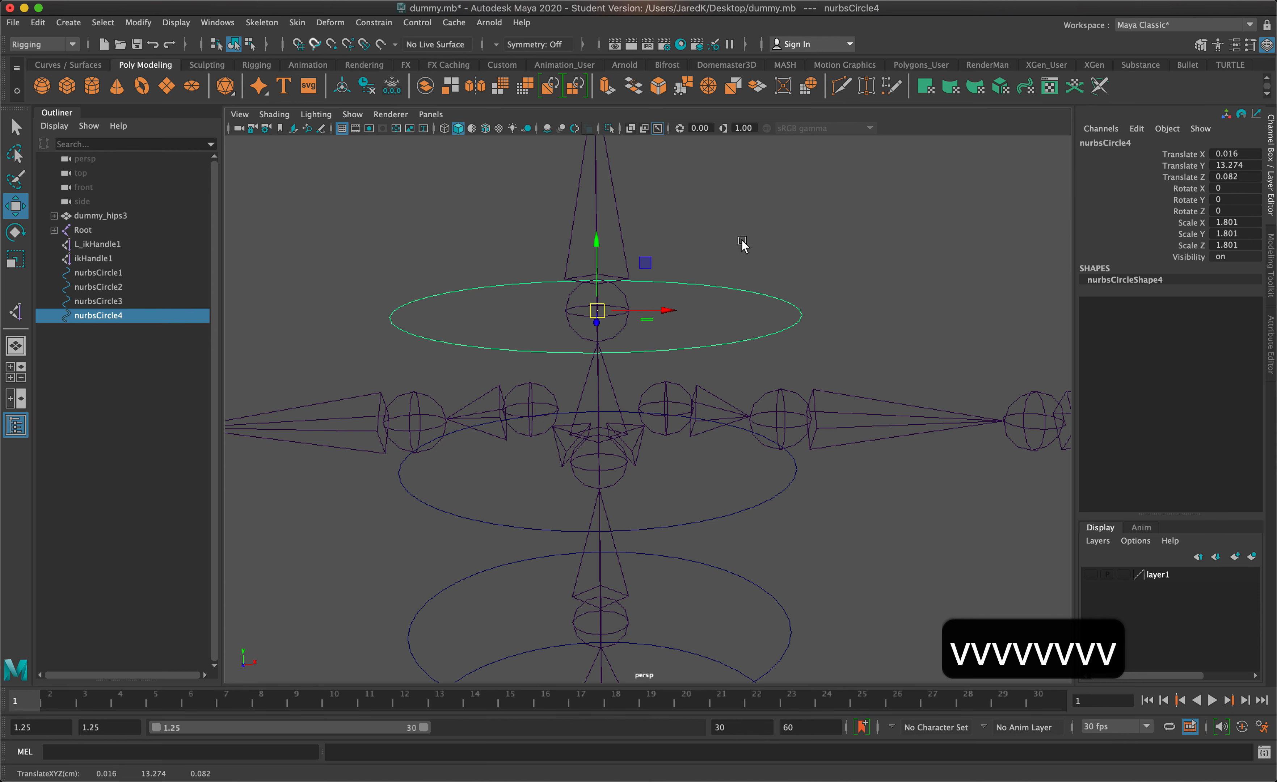
Duplicate the neck circle and set the copy's Rotate Z to 90 so it stands upright for the arm
middle_click_drag(767, 236, 772, 323, "alt")
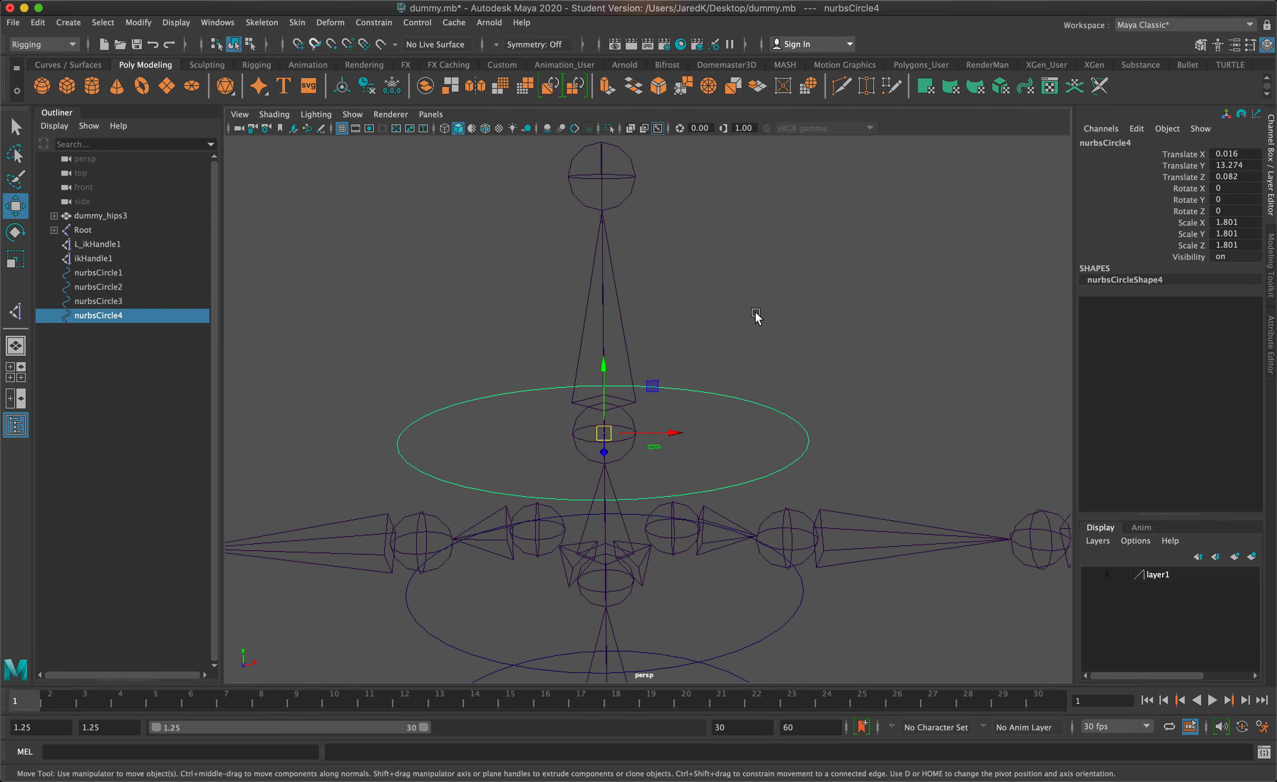
scroll(728, 414, "down", 3)
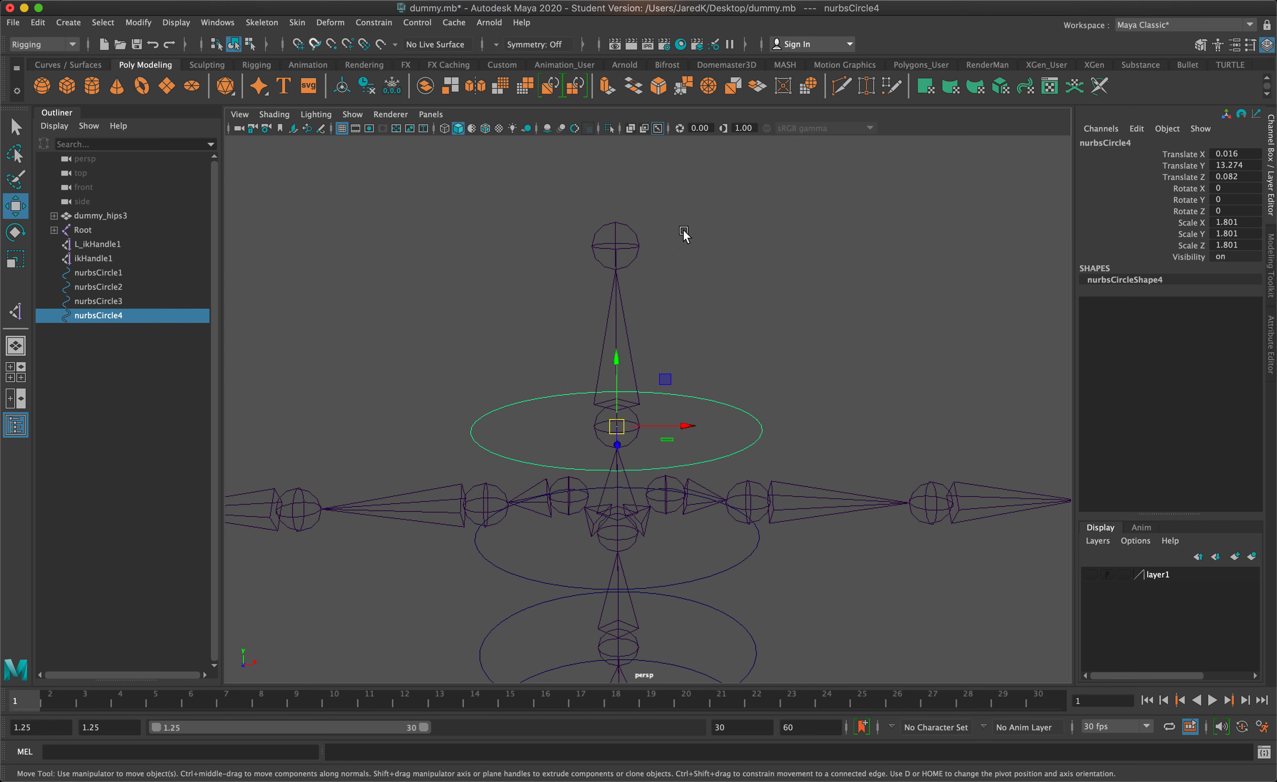
middle_click_drag(821, 432, 755, 316, "alt")
scroll(729, 422, "down", 3)
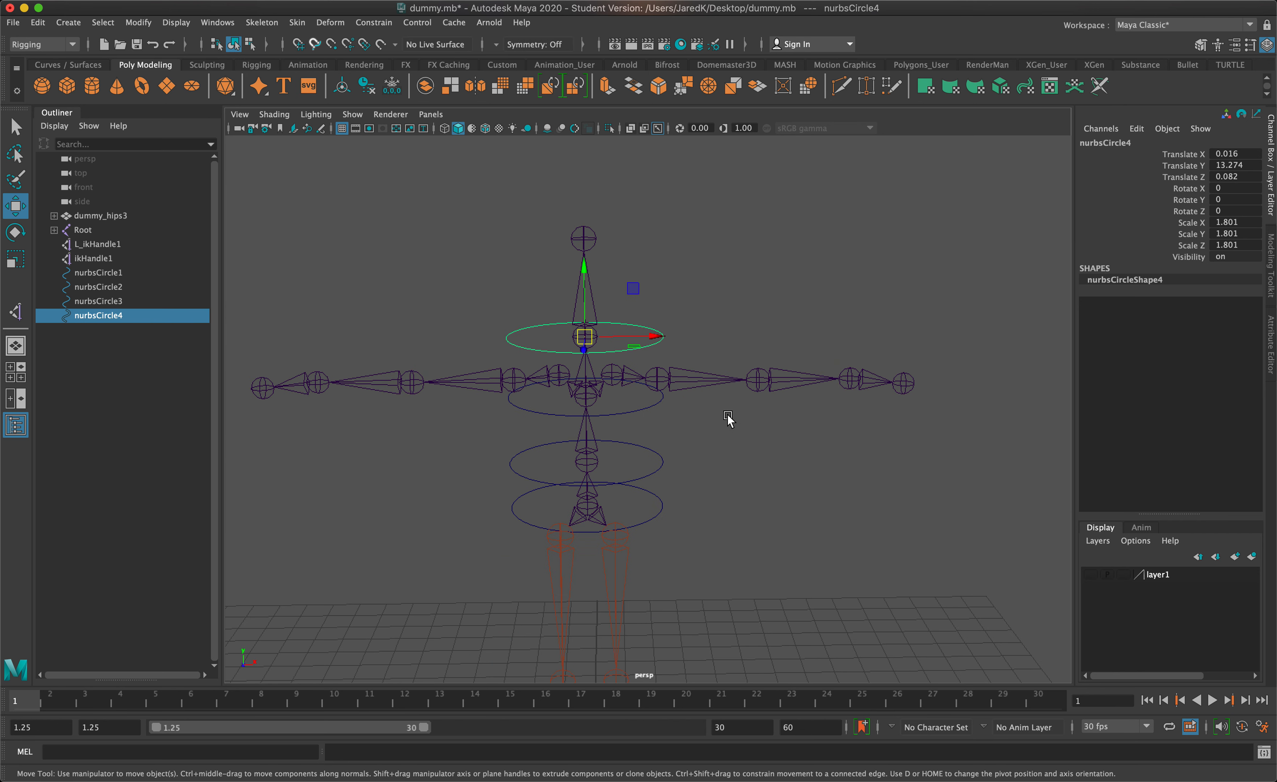
scroll(726, 418, "up", 3)
key("super+d")
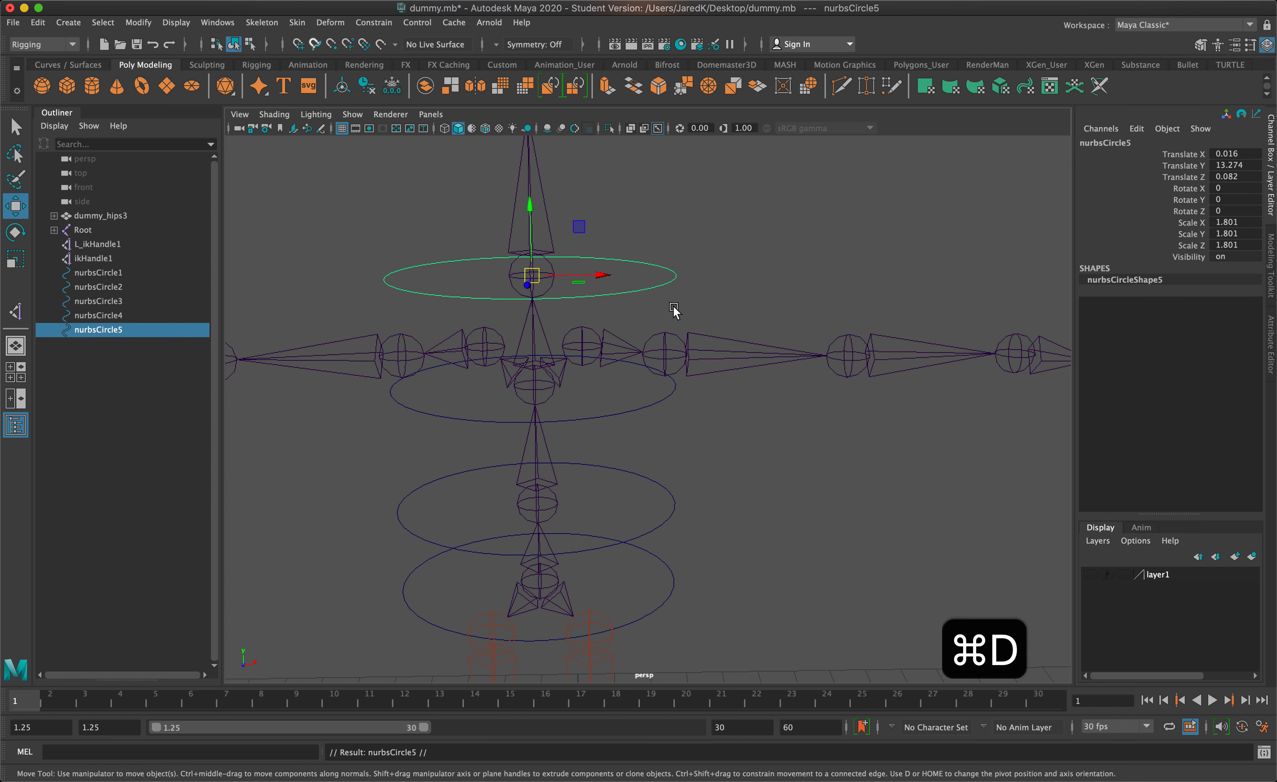
key("e")
left_click_drag(603, 254, 583, 335)
double_click(1236, 211)
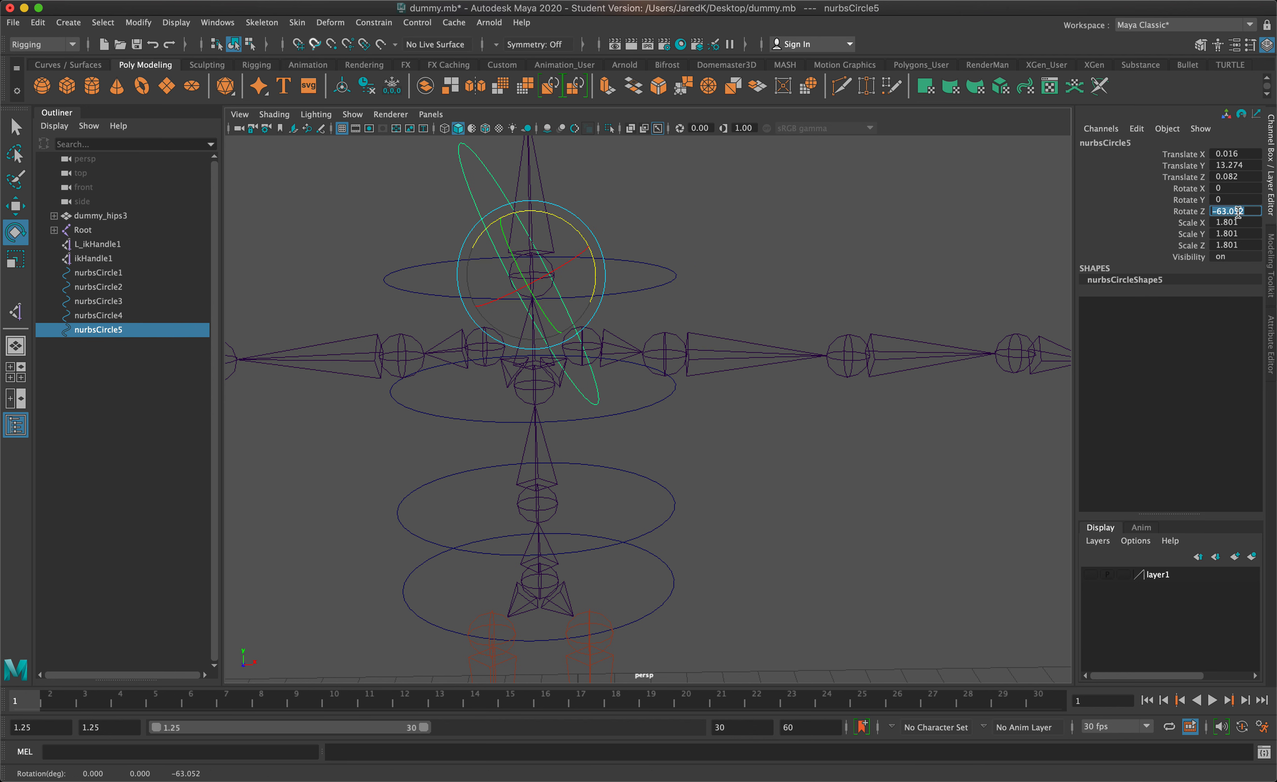
type("90")
key("Return")
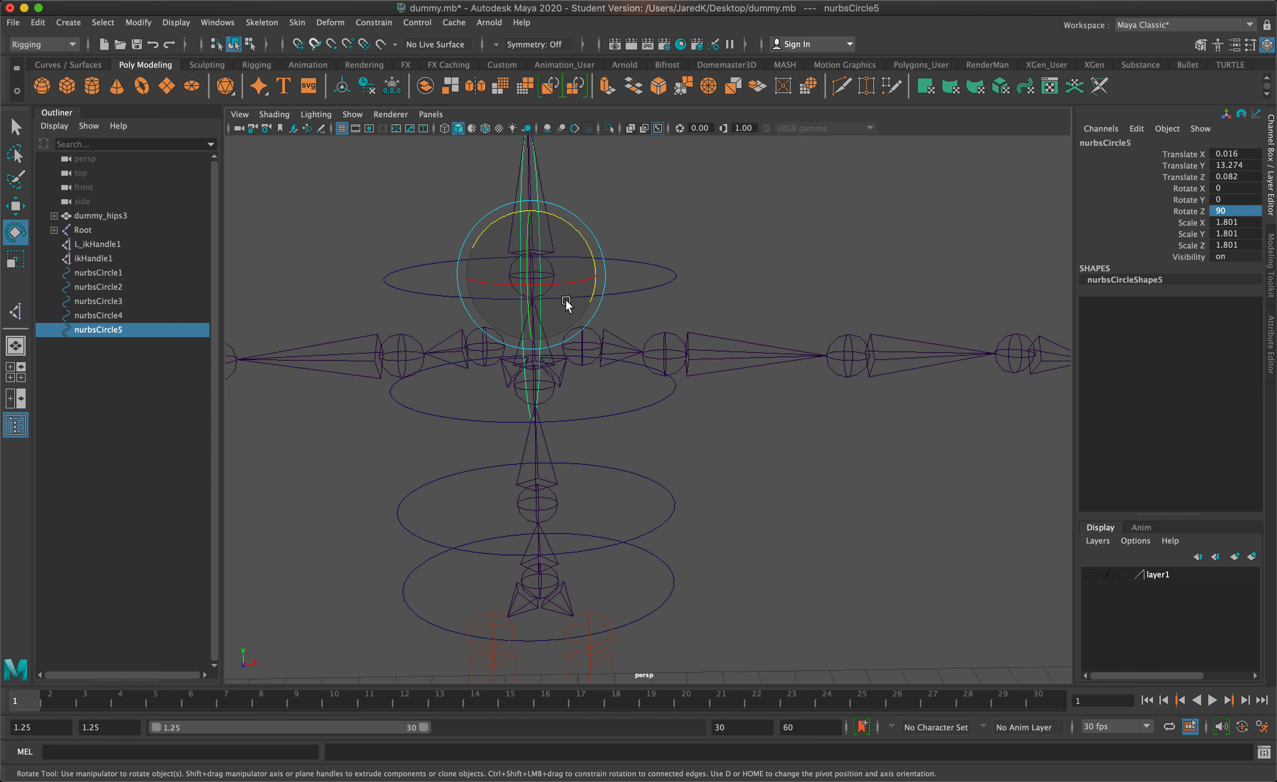
Snap the upright circle onto the positive-X clavicle joint, then duplicate it and snap the copy onto the shoulder joint
key("w")
left_click_drag(535, 276, 652, 484)
key("v")
key("super+d")
key("v")
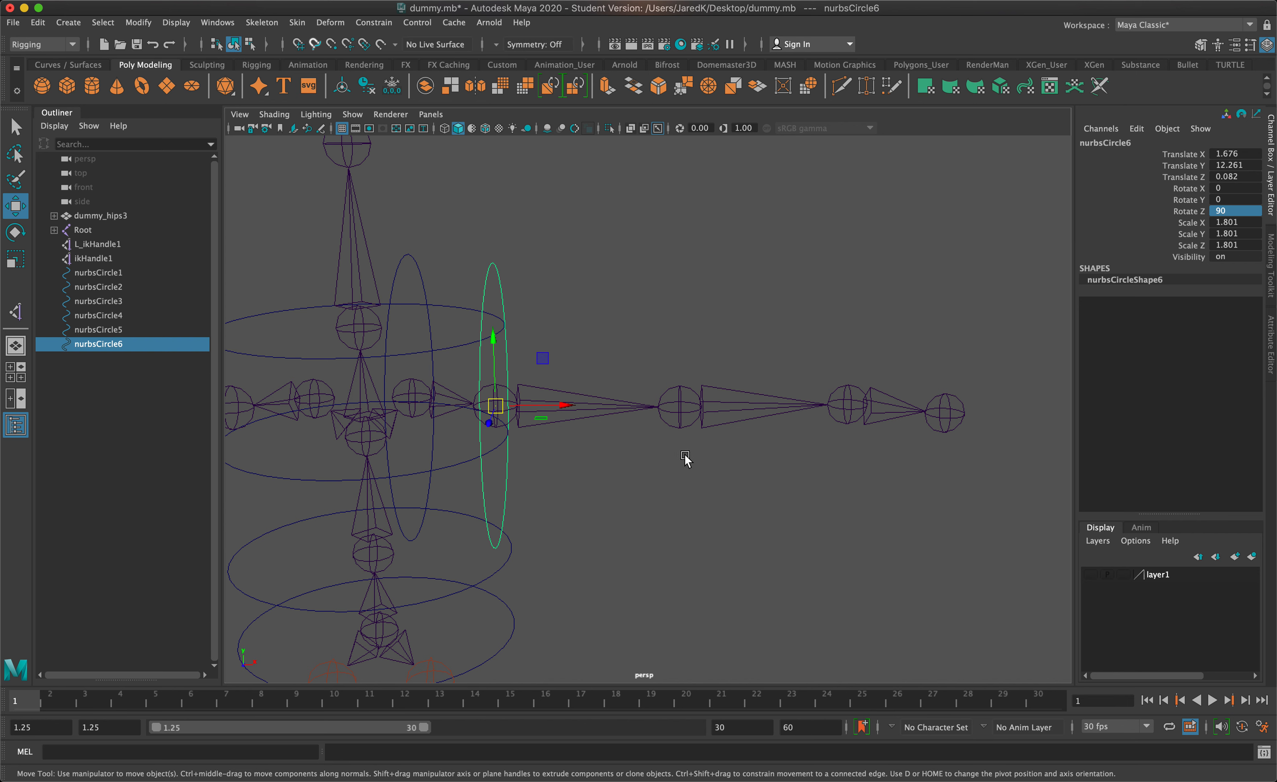
Duplicate the shoulder circle onto the elbow joint, and duplicate the elbow circle onto the wrist joint of the positive-X arm
key("super+d")
key("v")
left_click_drag(495, 406, 820, 499)
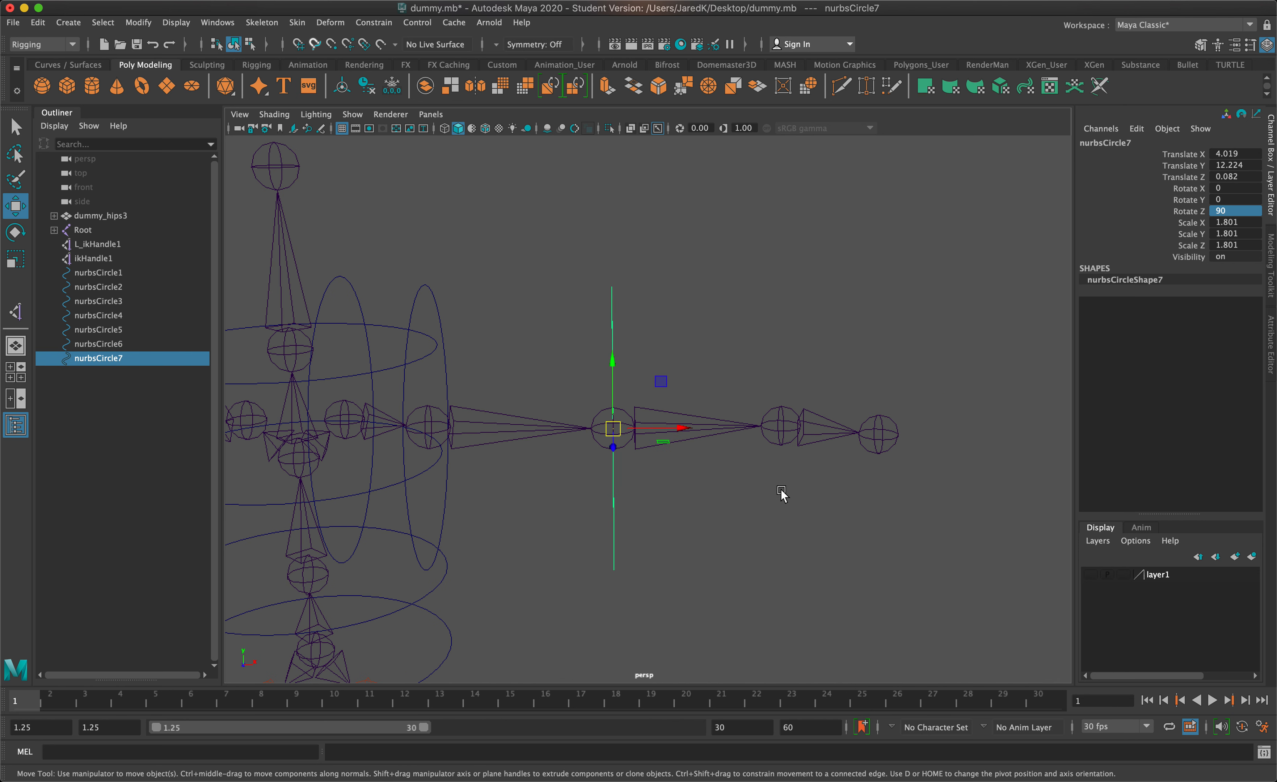
key("super+d")
key("v")
left_click_drag(612, 428, 754, 425)
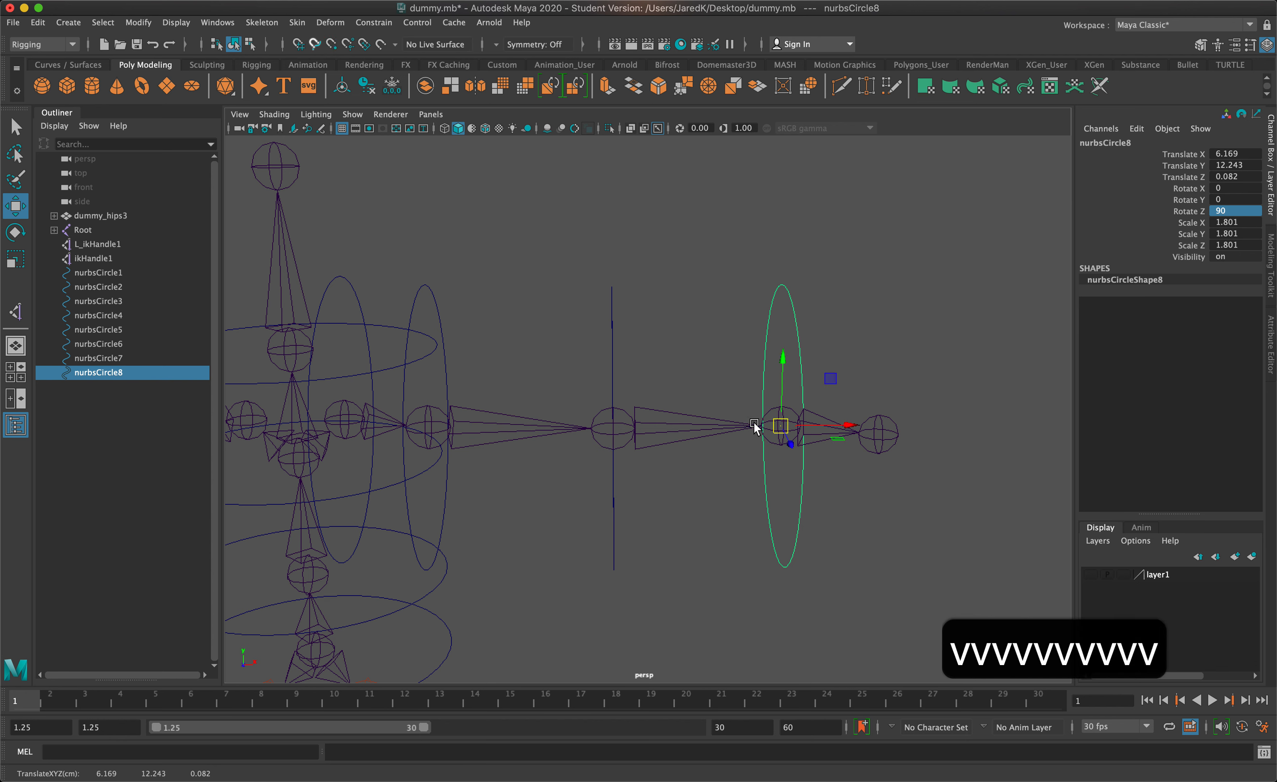
left_click_drag(936, 474, 912, 470, "alt")
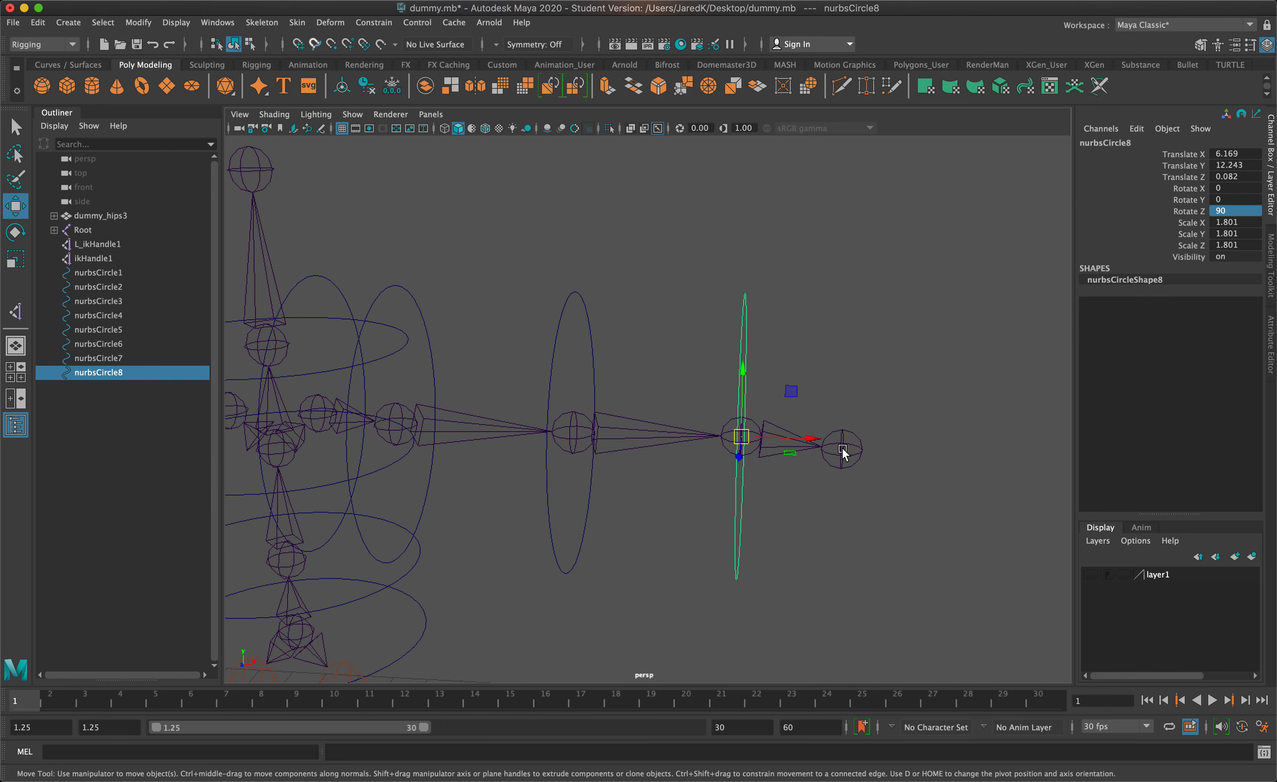
Duplicate the positive-X clavicle circle and snap the copy onto the opposite clavicle joint
left_click_drag(859, 452, 1066, 414, "alt")
scroll(886, 463, "down", 1)
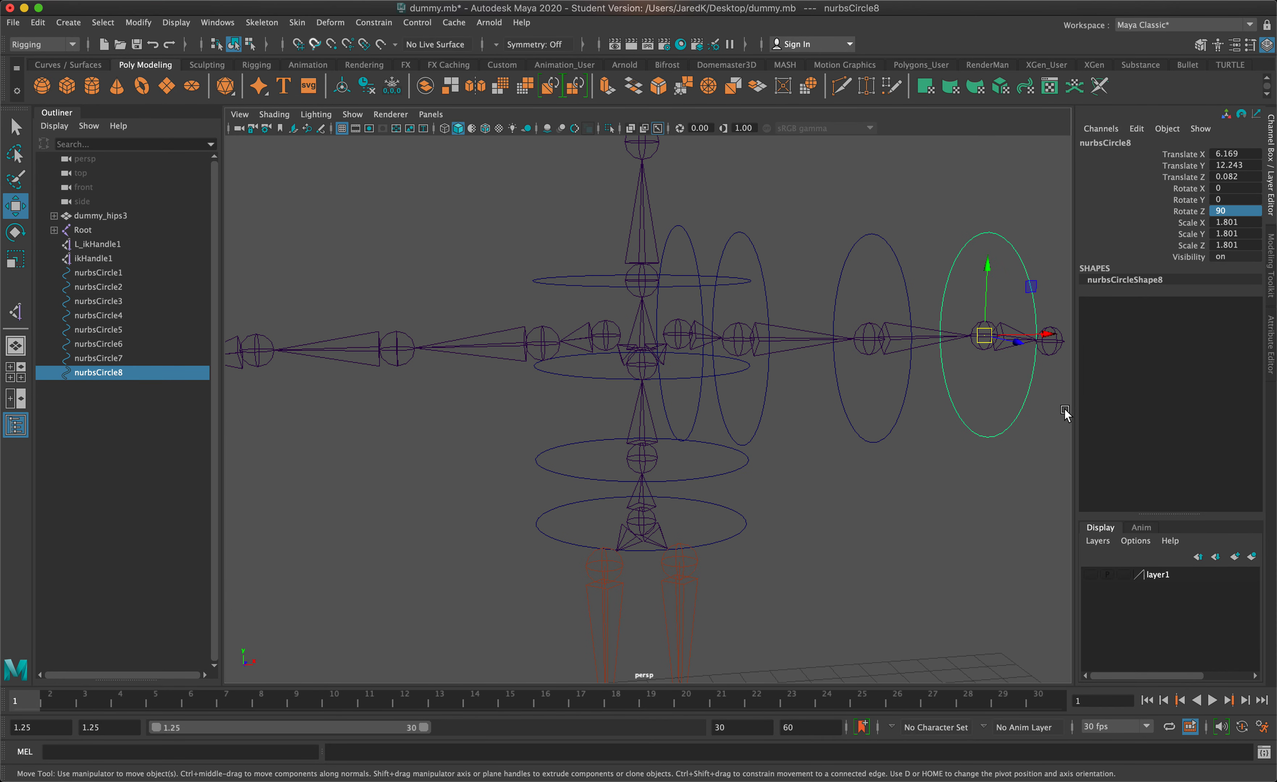
left_click(700, 300)
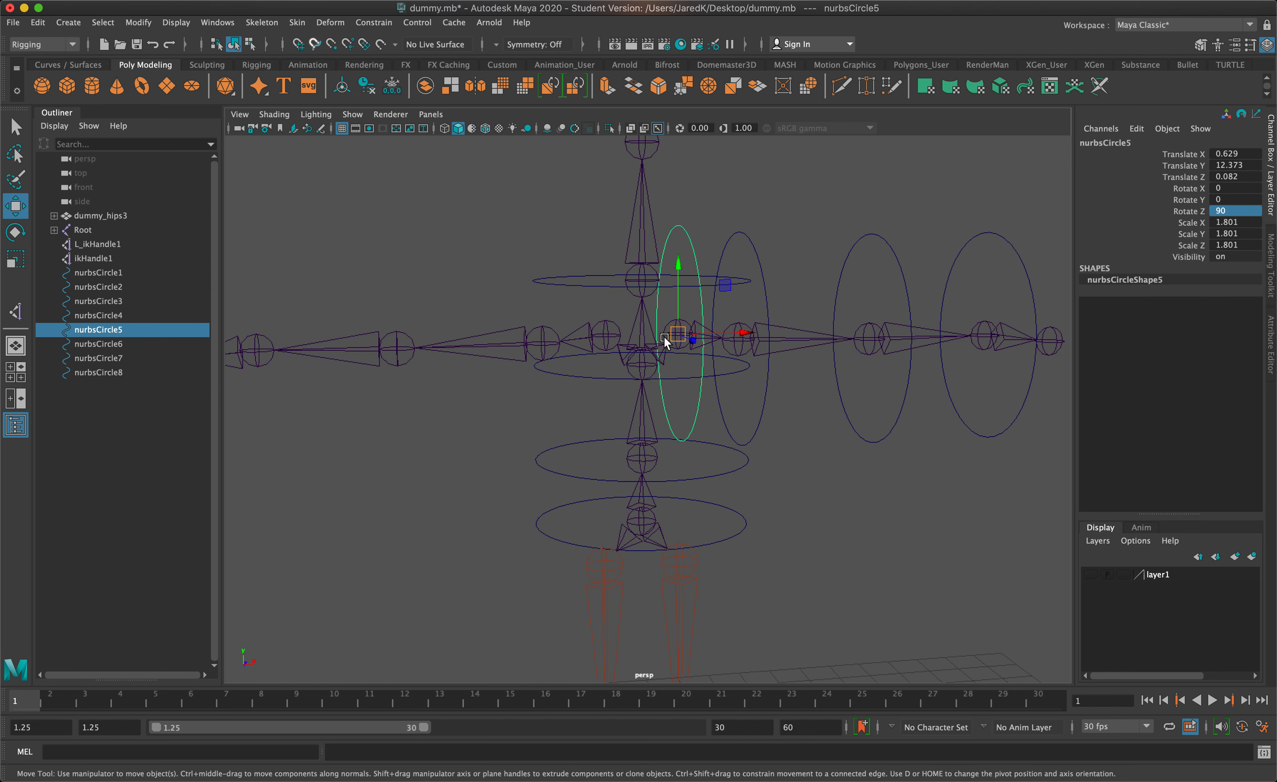
key("super+d")
key("v")
left_click_drag(674, 338, 403, 347)
Duplicate the negative-X clavicle circle onto the shoulder joint, and duplicate that copy onto the elbow joint
key("super+d")
key("v")
key("super+d")
key("v")
Duplicate the negative-X elbow circle and snap the copy onto the wrist joint of the same arm
middle_click_drag(403, 347, 701, 344, "alt")
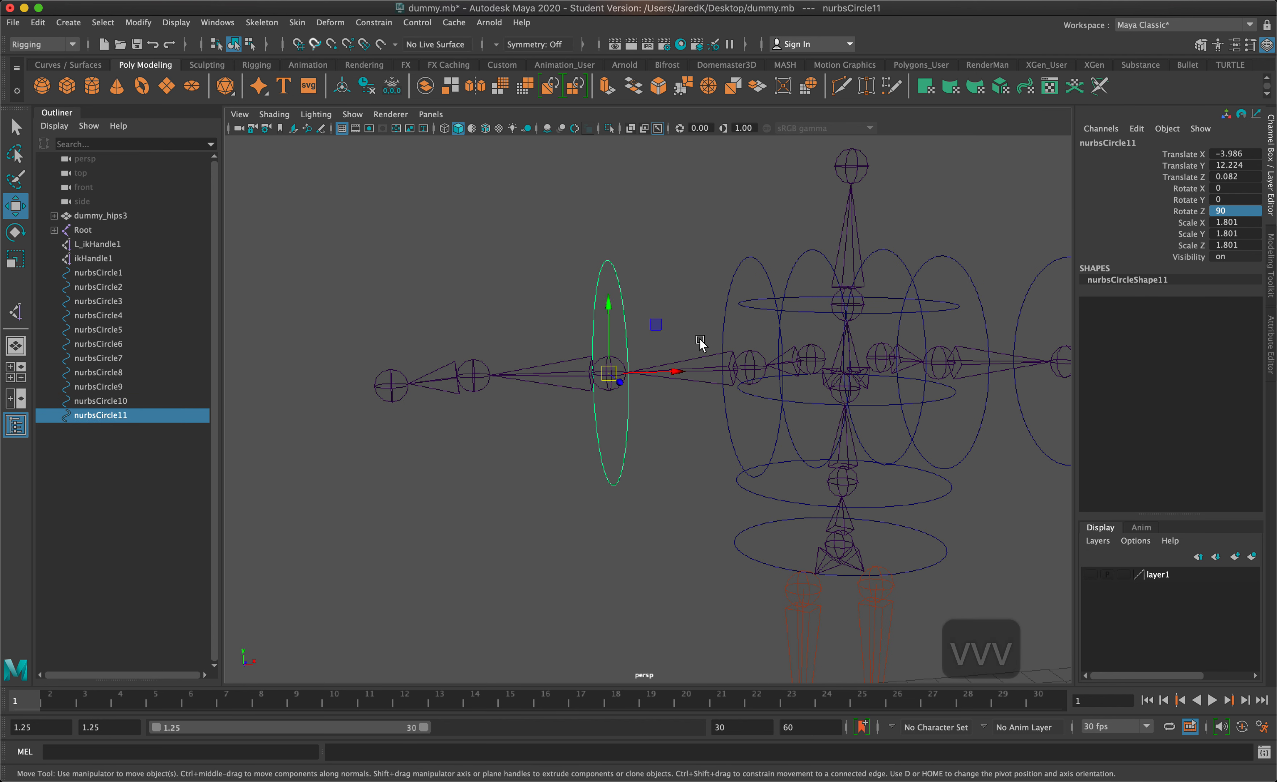
key("super+d")
key("v")
left_click_drag(628, 364, 503, 380)
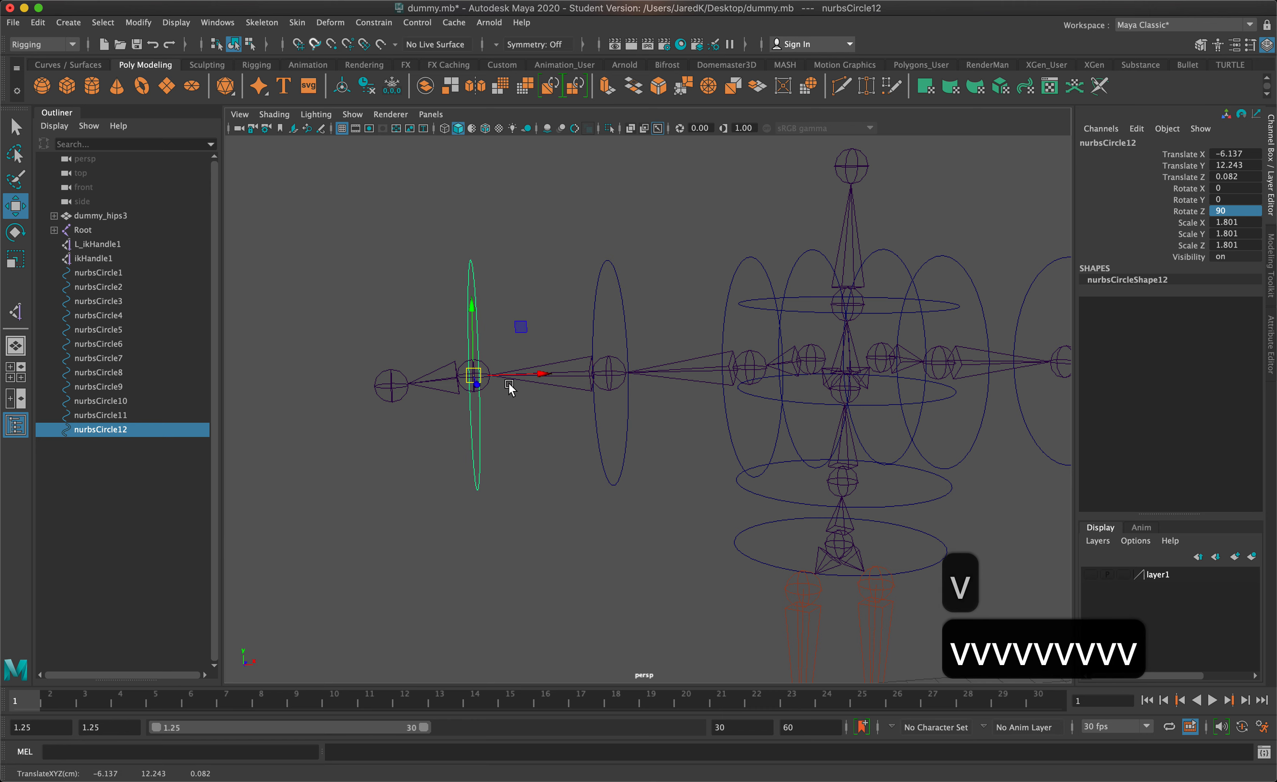
Duplicate the hip circle and snap the copy onto the positive-X upper-leg joint
mouse_move(1026, 371)
middle_mouse_down("alt")
mouse_move(989, 361)
mouse_move(891, 192)
middle_mouse_up("alt")
mouse_move(920, 395)
middle_mouse_down("alt")
mouse_move(872, 253)
mouse_move(889, 293)
middle_mouse_up("alt")
left_click(760, 205)
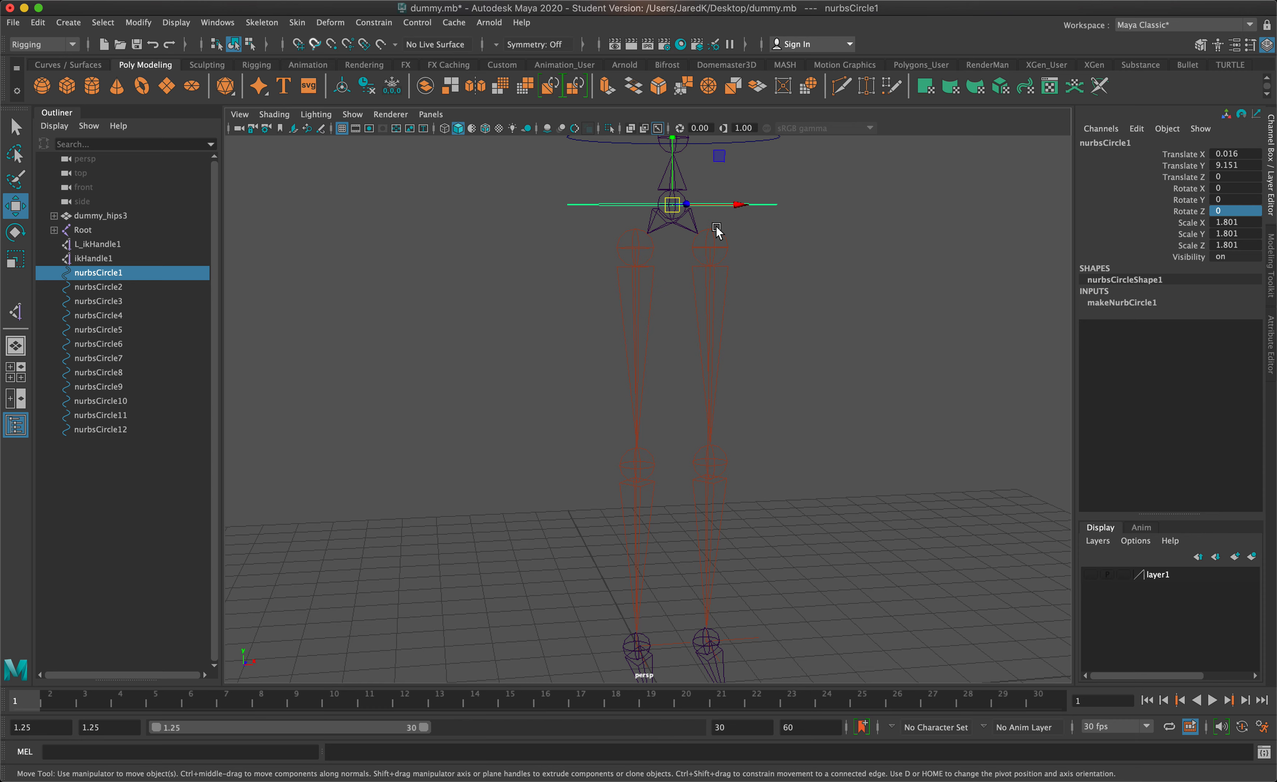
key("super+d")
key("v")
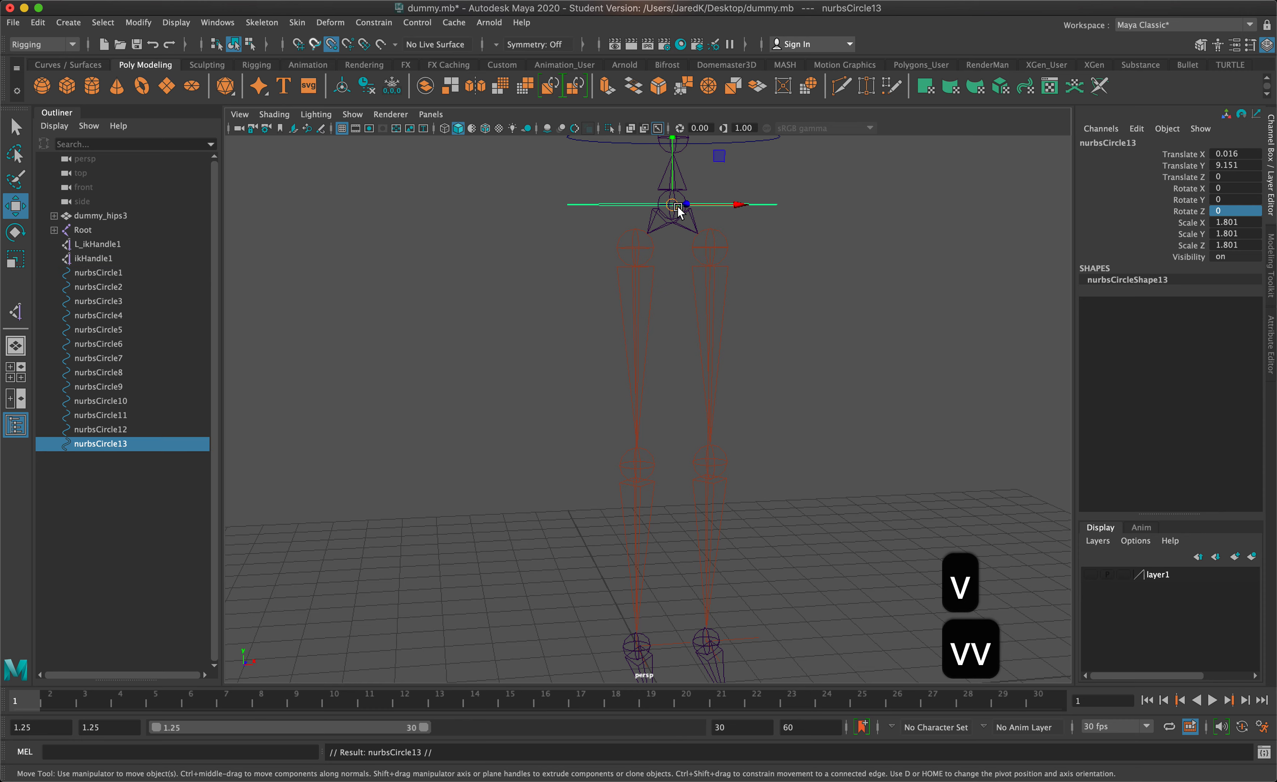
left_click_drag(678, 209, 844, 401)
Duplicate the upper-leg circle and snap the copy onto the ankle joint of the same leg
middle_click_drag(917, 468, 845, 309, "alt")
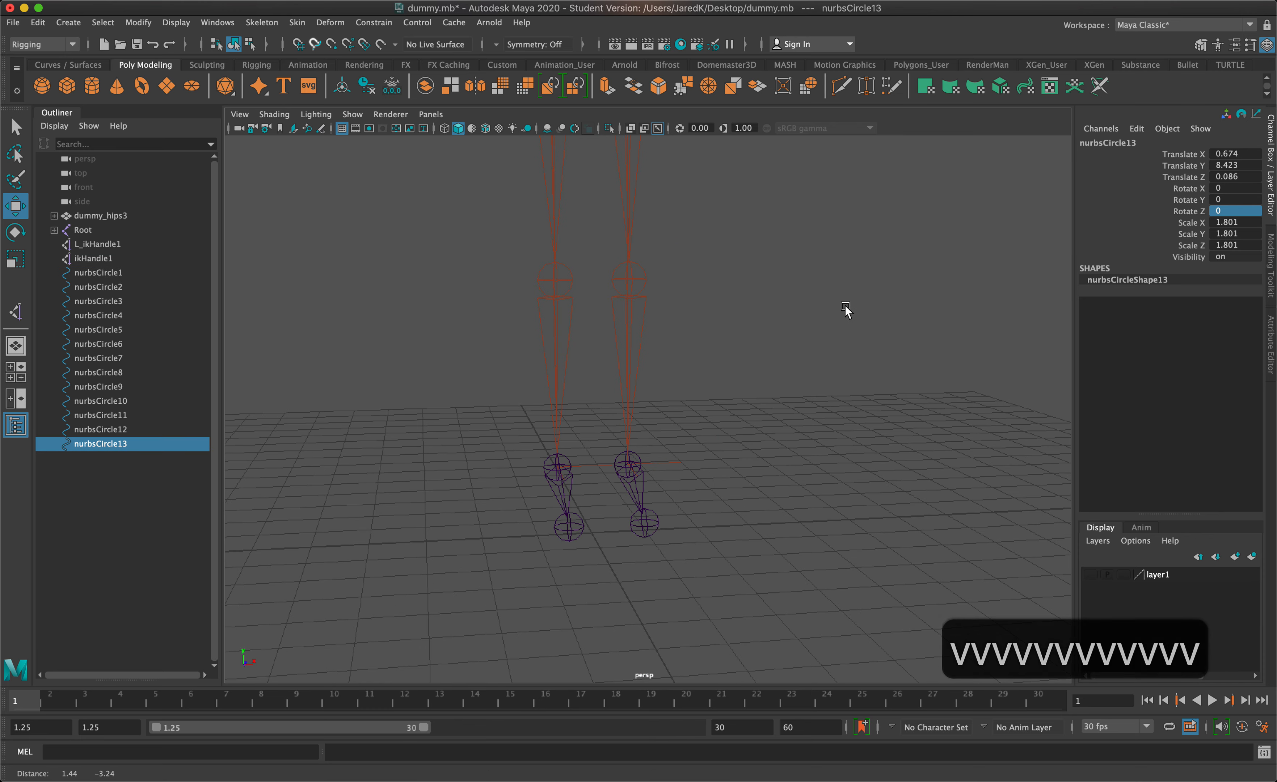
left_click_drag(858, 322, 835, 339, "alt")
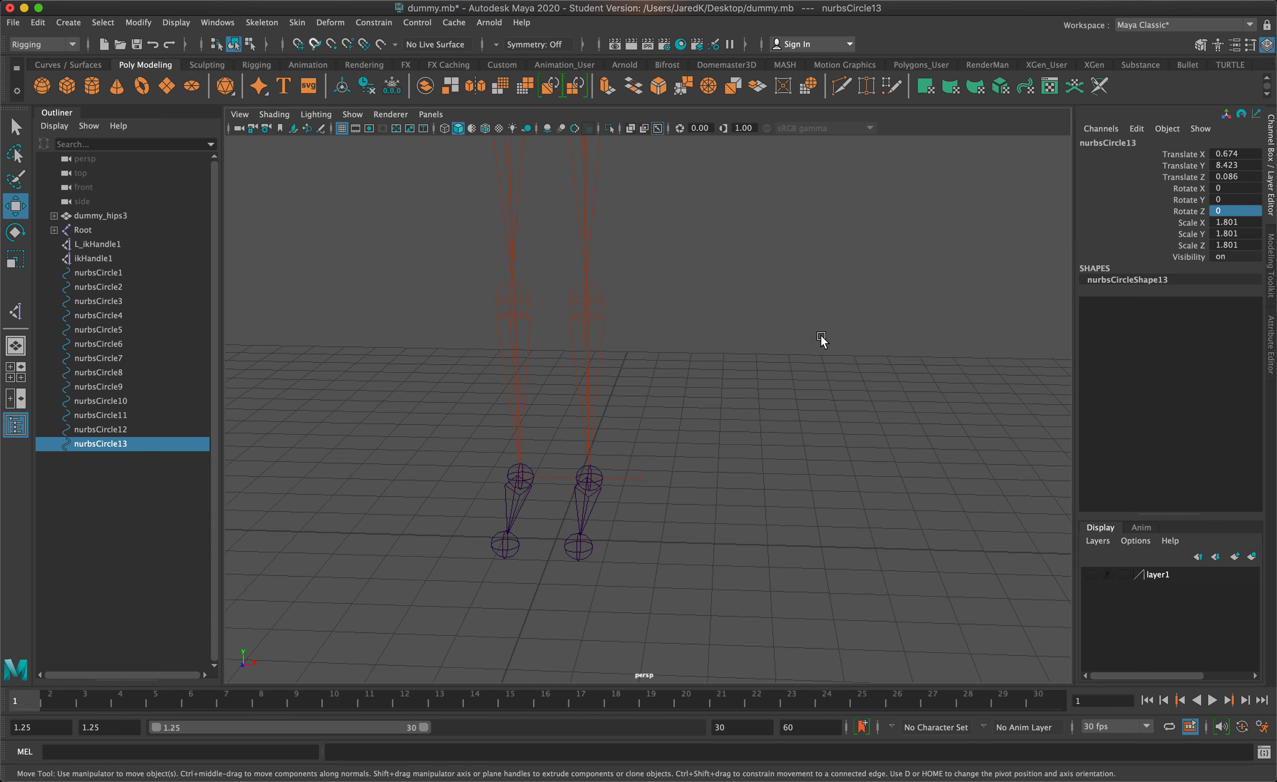
scroll(821, 339, "down", 3)
key("super+d")
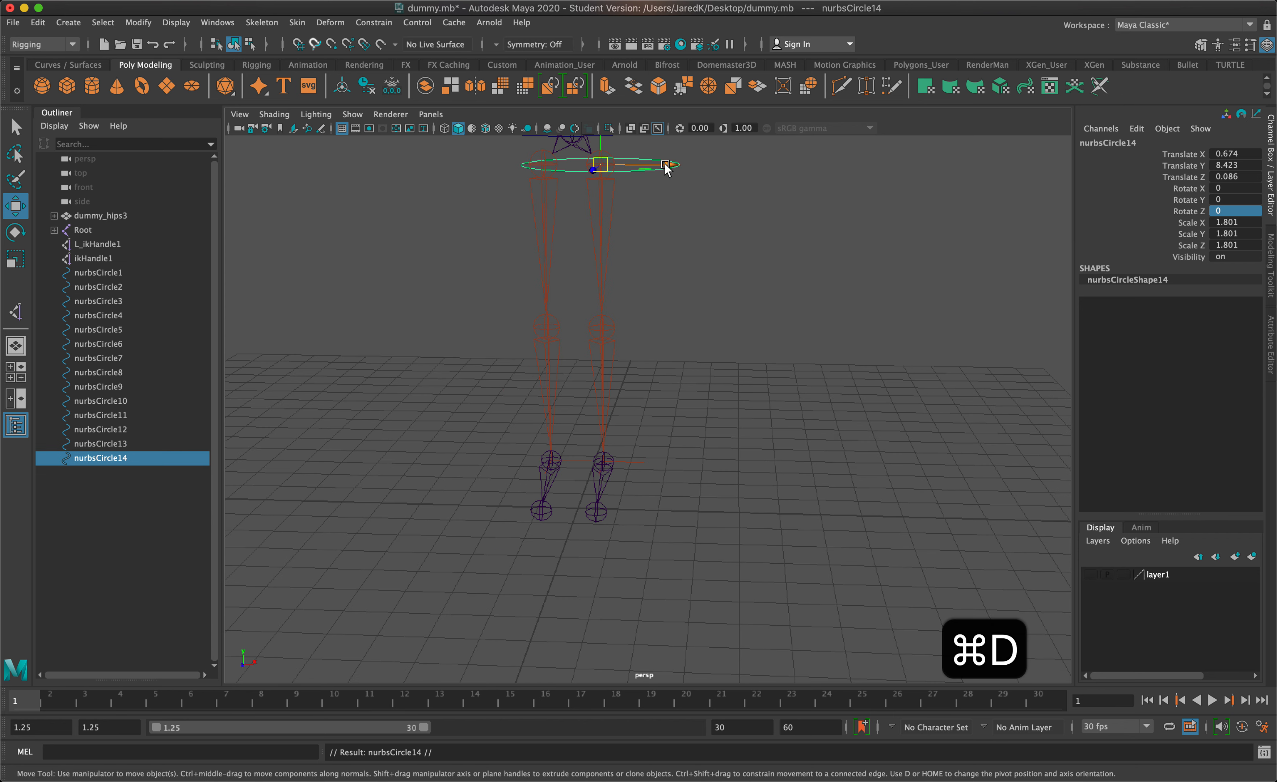
left_click_drag(601, 165, 680, 446)
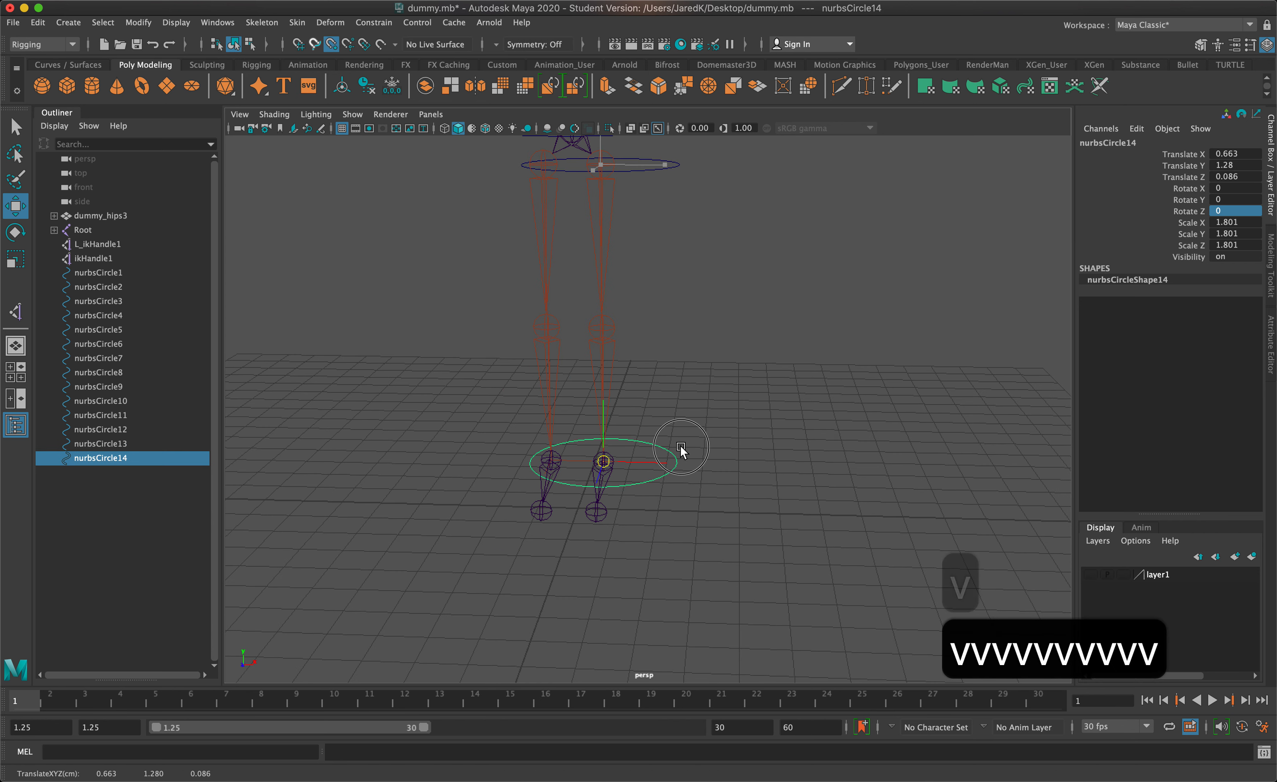
Duplicate the ankle circle and snap the copy onto the opposite ankle joint
scroll(813, 419, "up", 2)
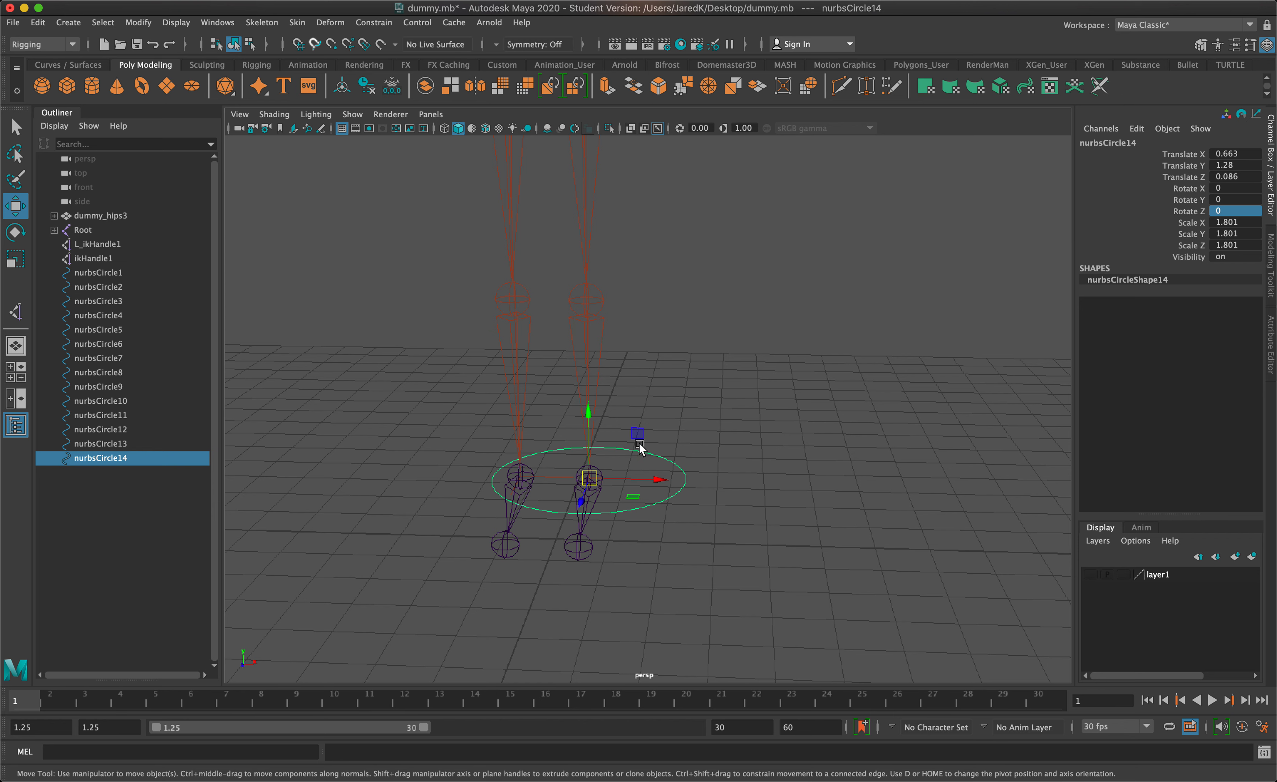
key("super+d")
key("v")
left_click_drag(589, 478, 522, 474)
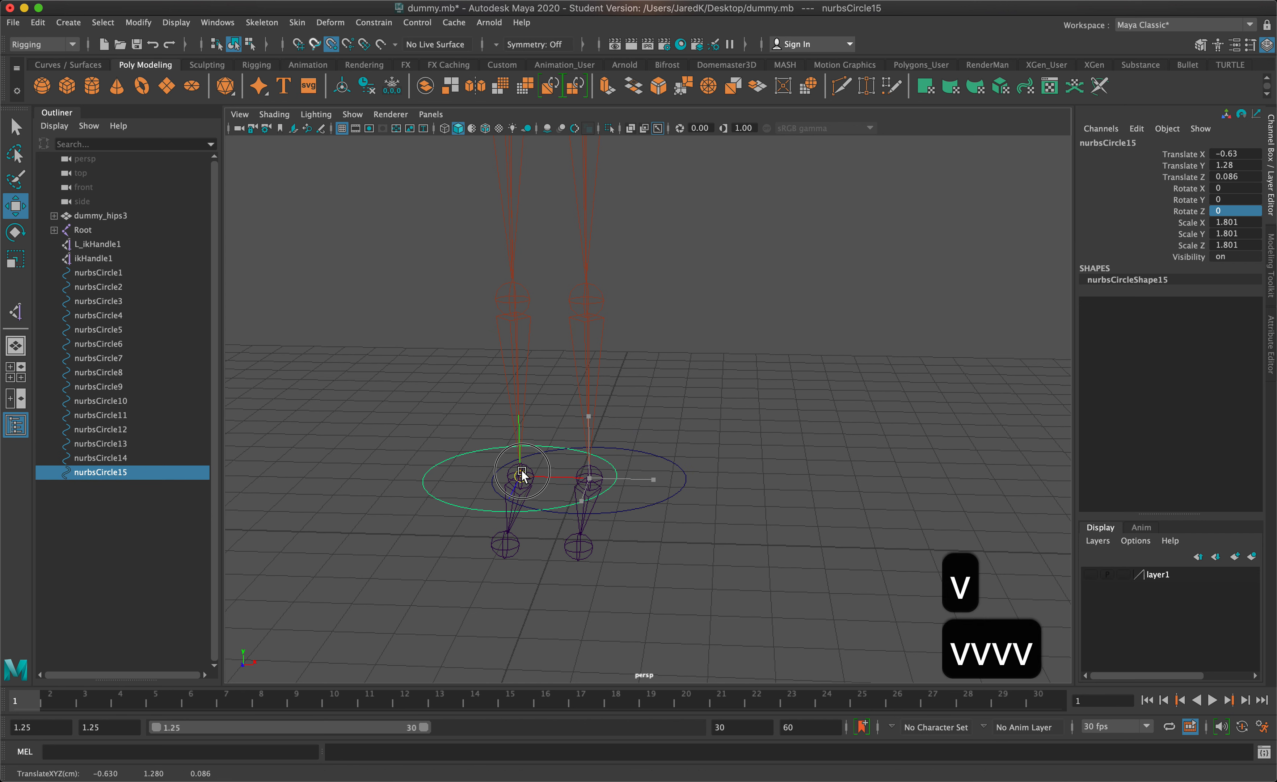
Duplicate the positive-X upper-leg circle and snap the copy onto the opposite upper-leg joint
middle_click_drag(686, 371, 758, 658, "alt")
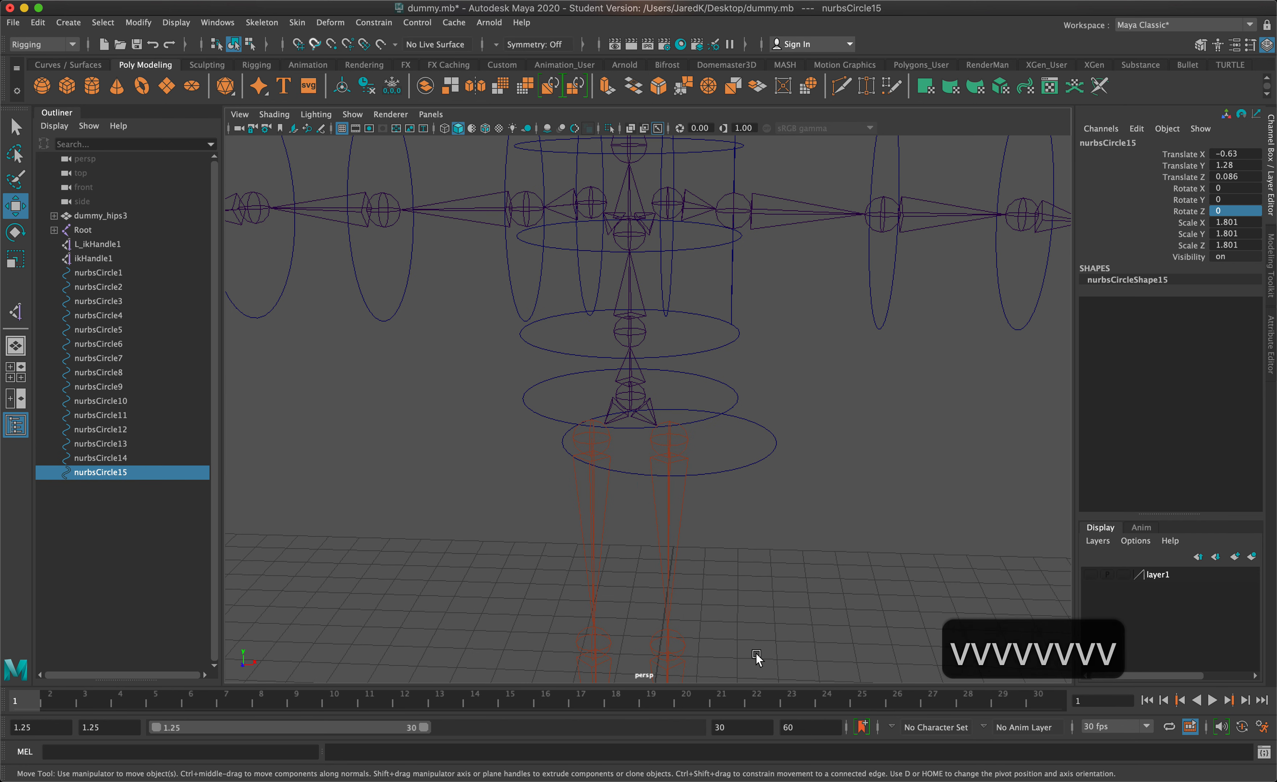
left_click(641, 476)
key("super+d")
key("v")
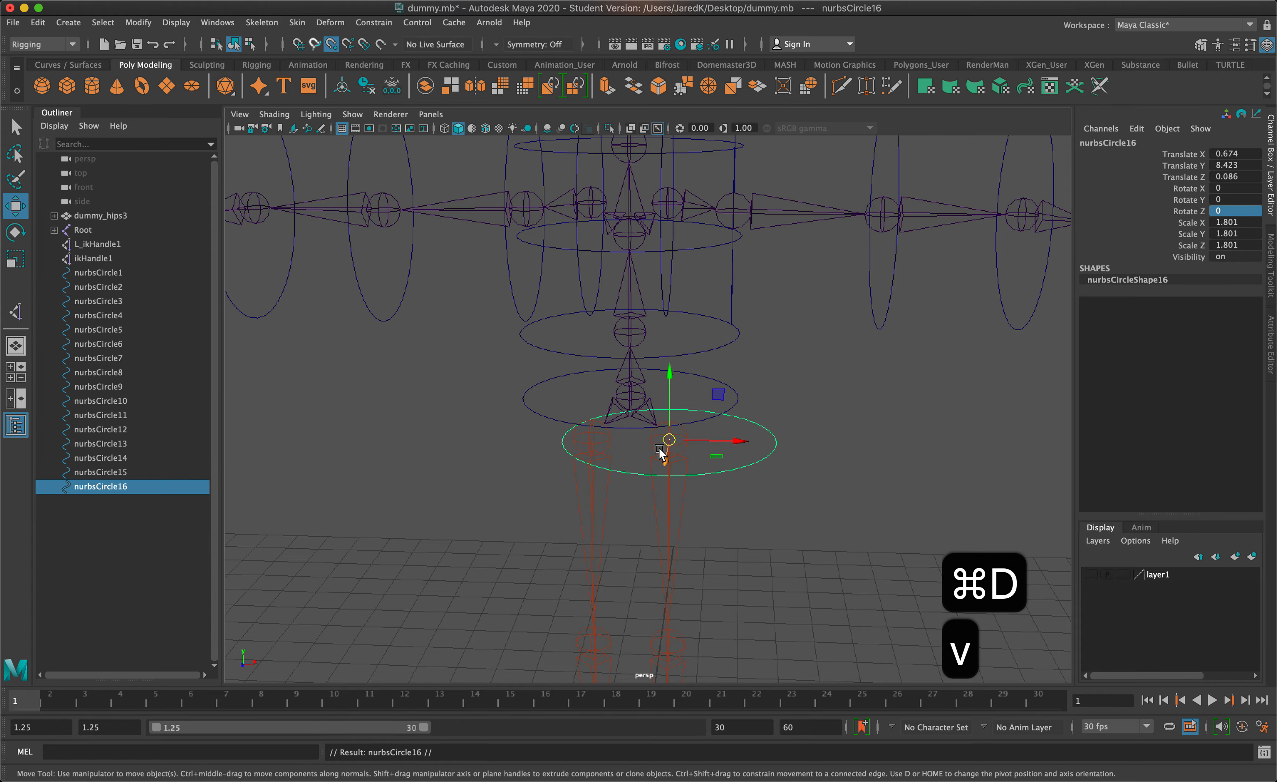
left_click_drag(668, 441, 584, 431)
Show layer1 to compare the circle controls with the dummy mesh from the front
scroll(786, 499, "down", 8)
left_click_drag(785, 499, 746, 507, "alt")
scroll(761, 522, "up", 3)
scroll(769, 507, "up", 3)
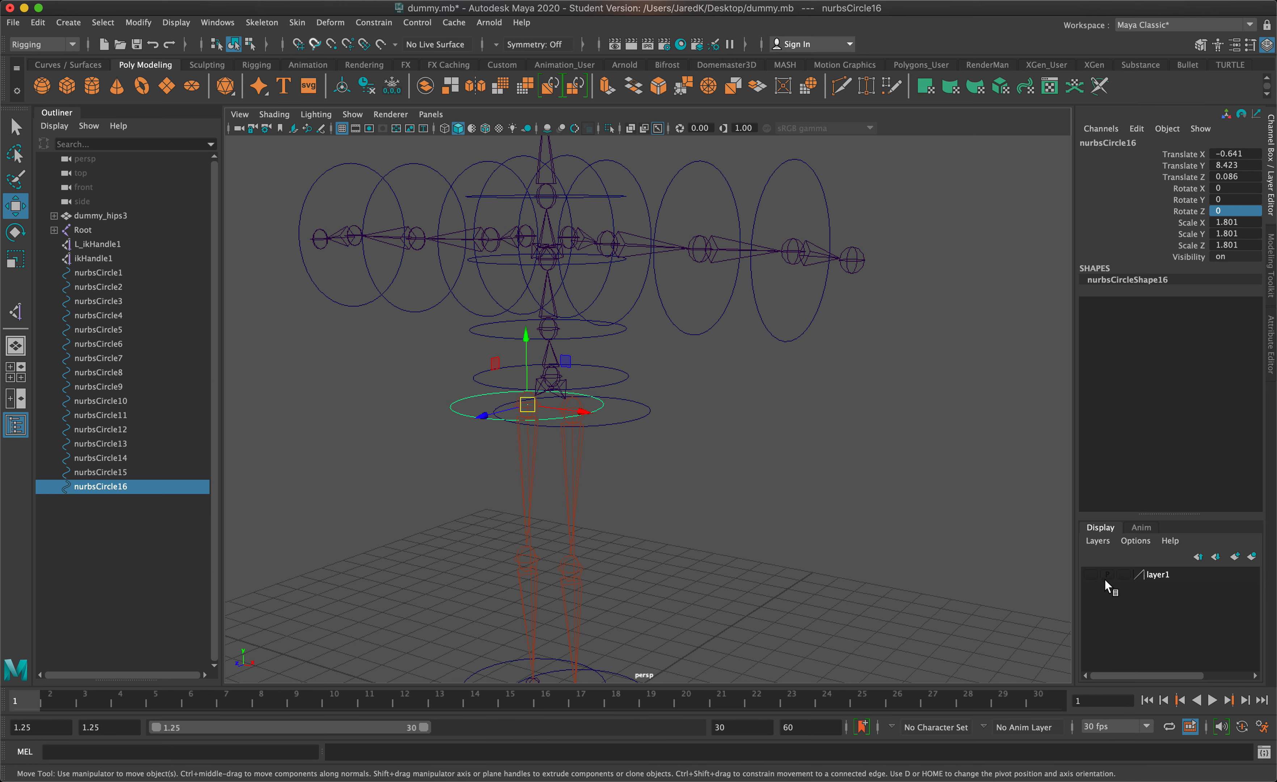
left_click(1091, 574)
left_click_drag(823, 544, 878, 539, "alt")
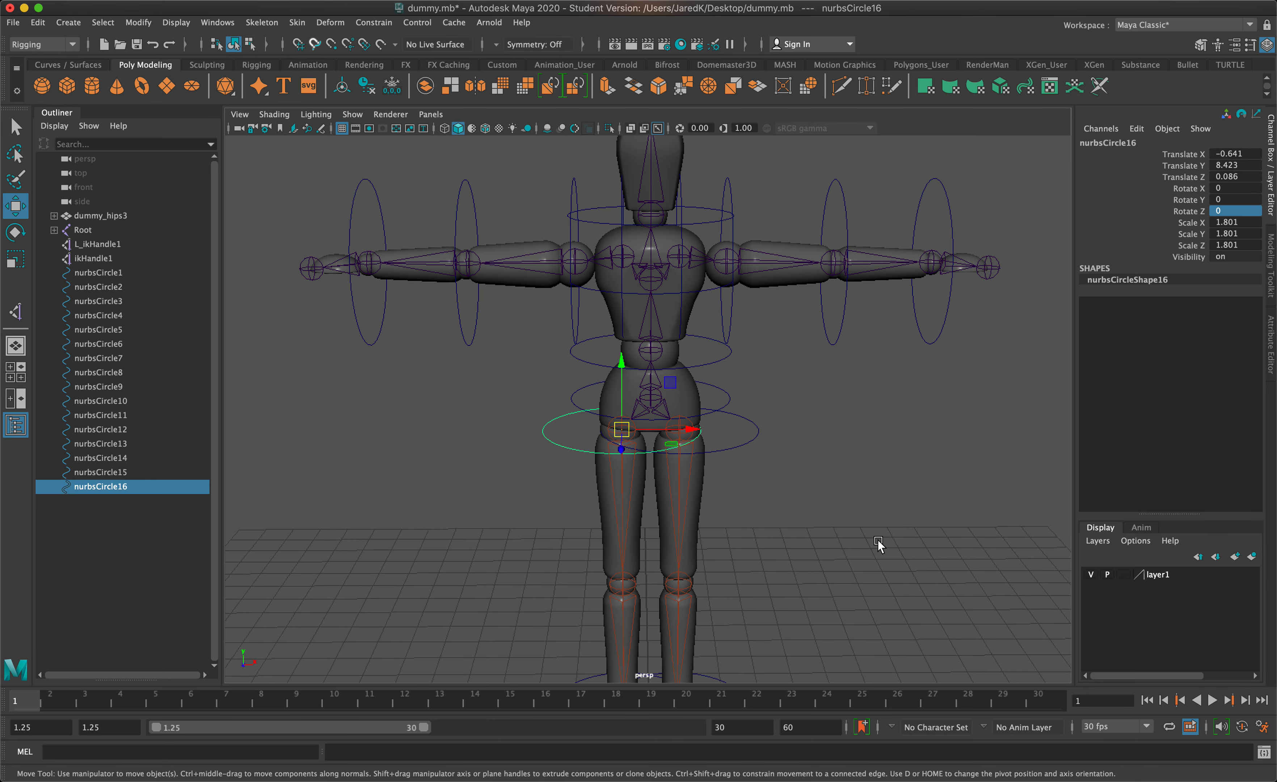
Shrink the positive-X clavicle circle by setting its Scale X, Y and Z to 1
left_click(681, 226)
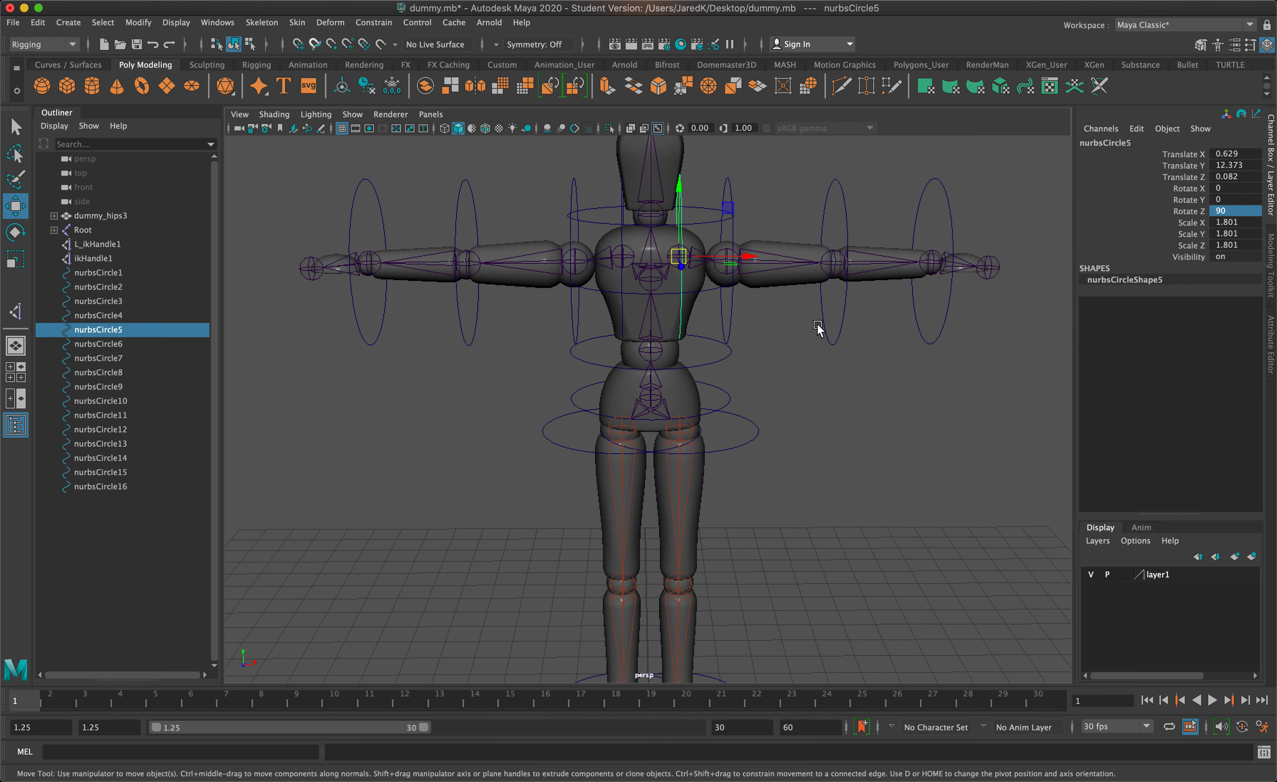
key("r")
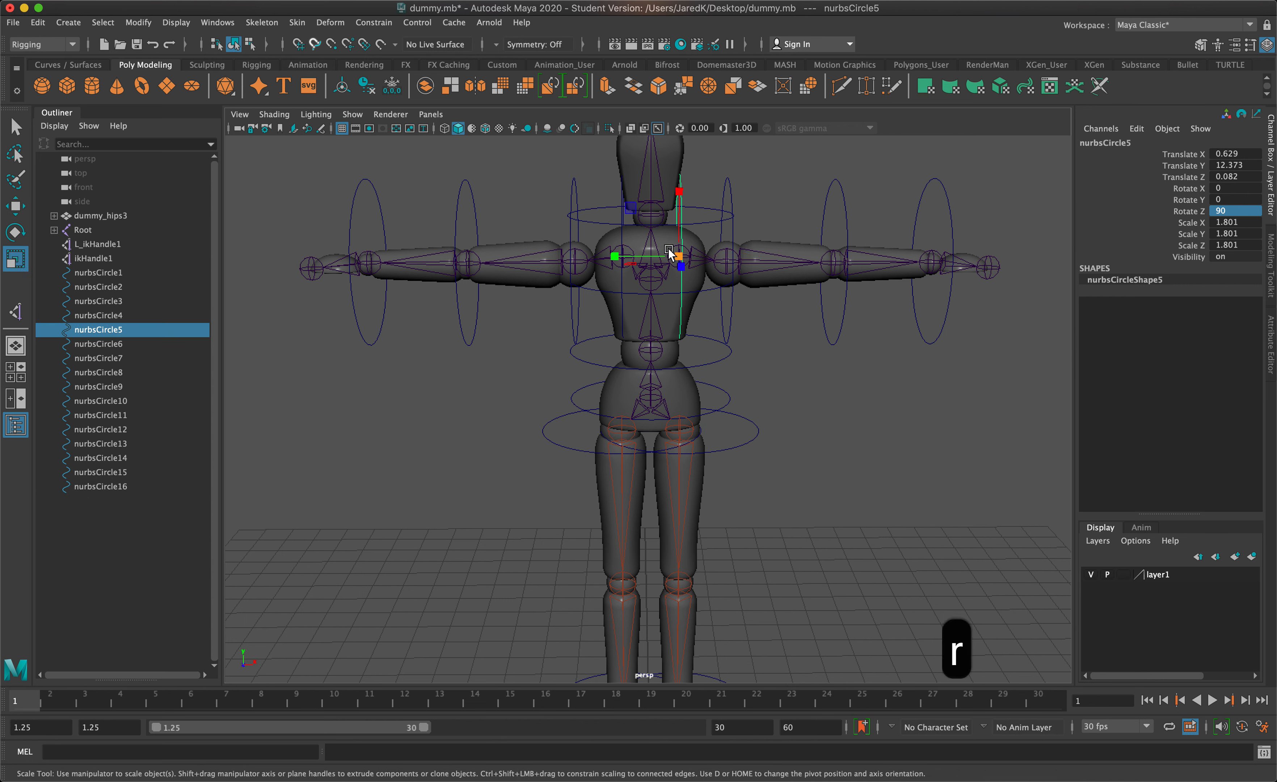
left_click_drag(678, 256, 606, 218)
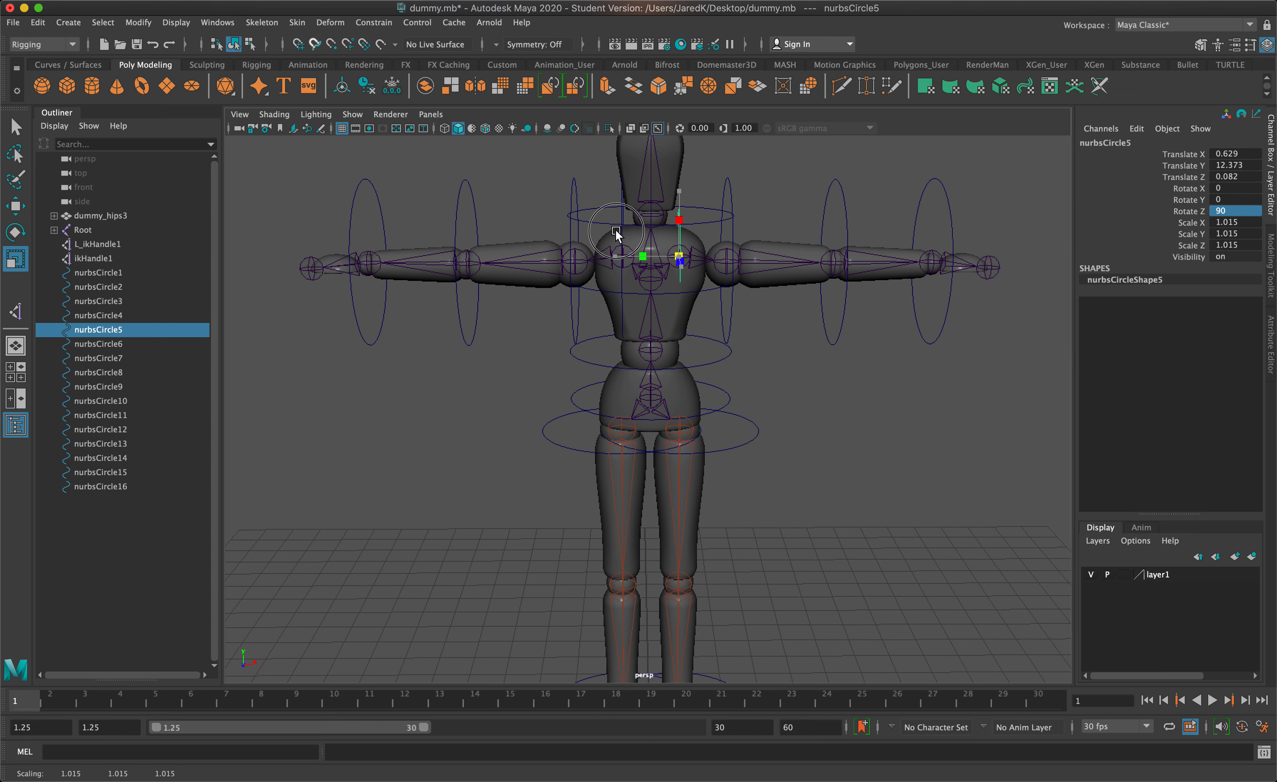
left_click_drag(613, 229, 614, 229)
left_click(1190, 222)
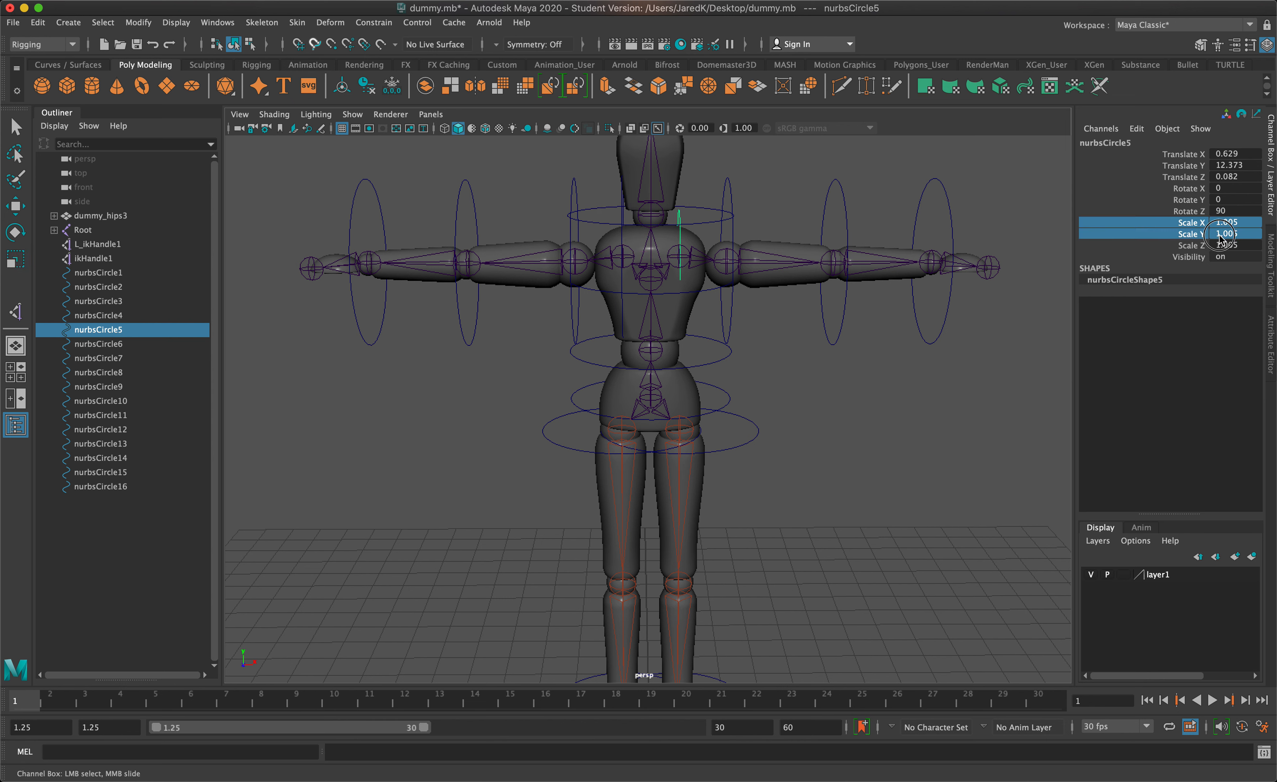
left_click(1225, 246, "shift")
left_click(1224, 244)
type("1")
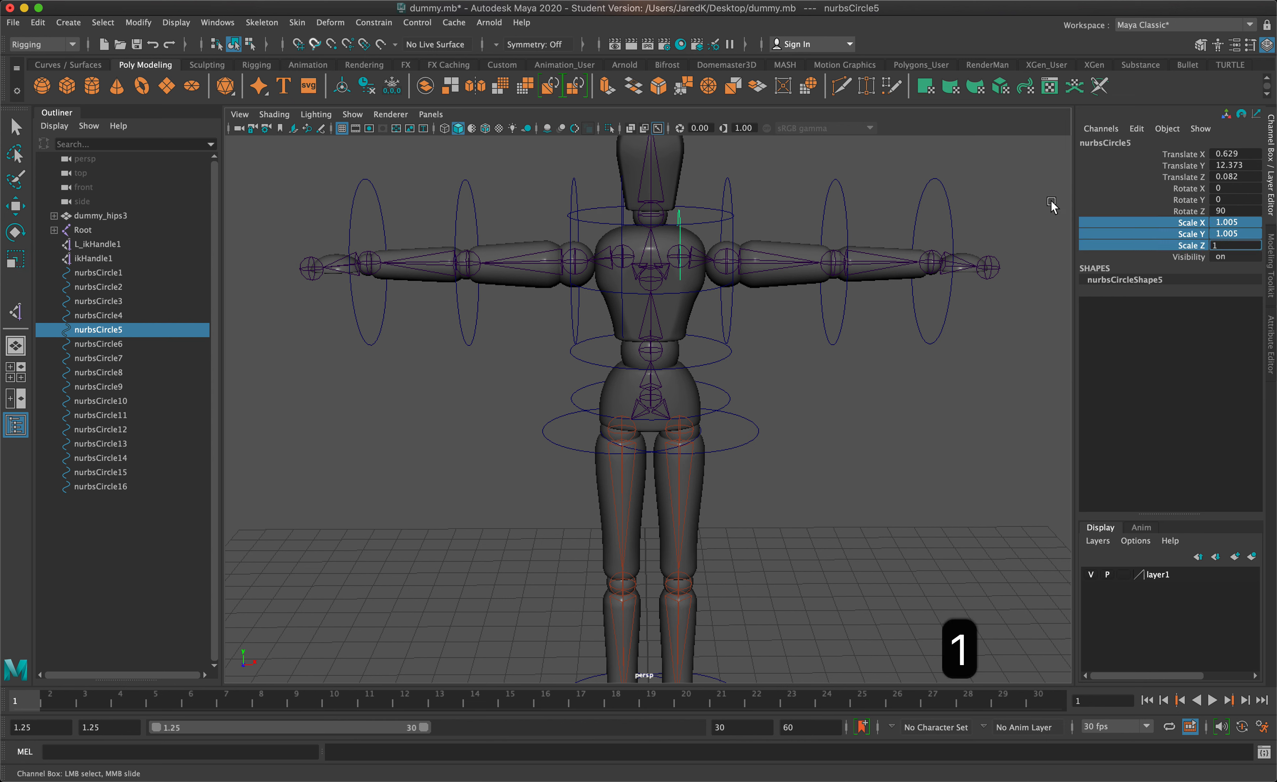
key("Return")
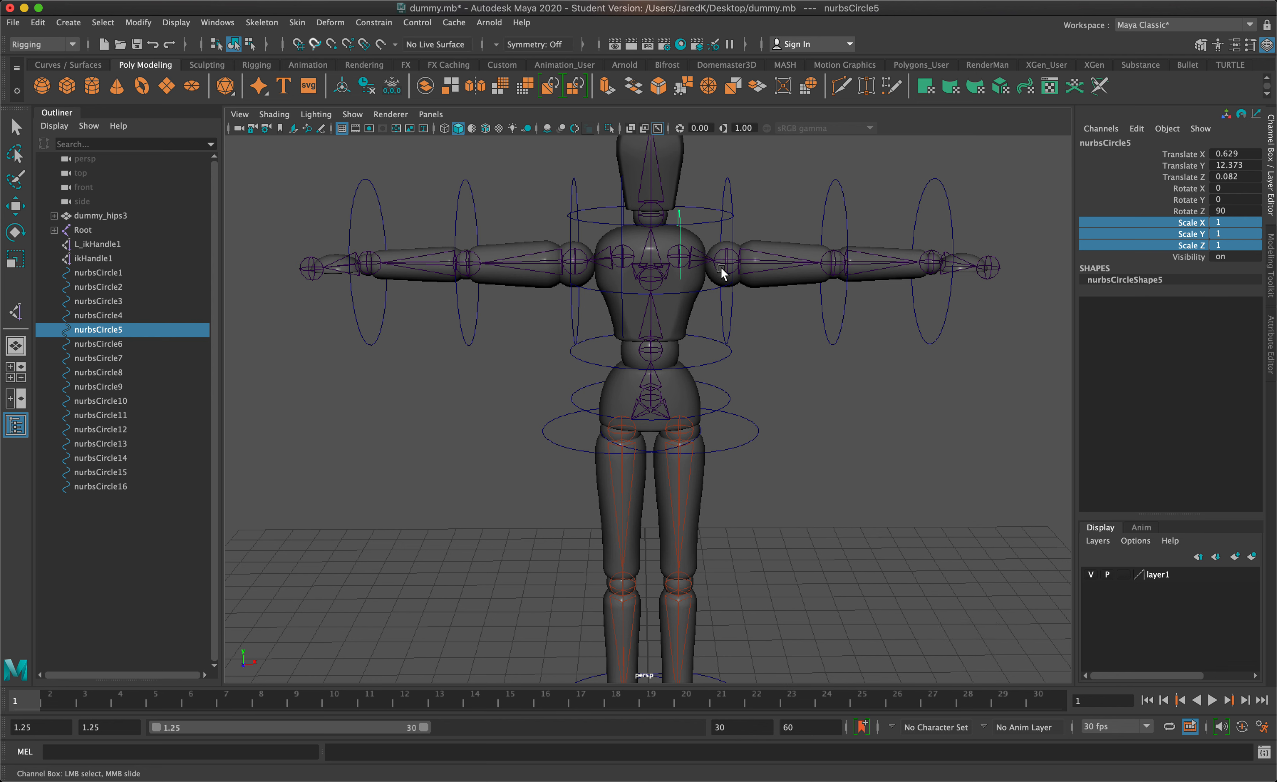
Set Scale X, Y and Z of the negative-X clavicle circle to 1
left_click(618, 234)
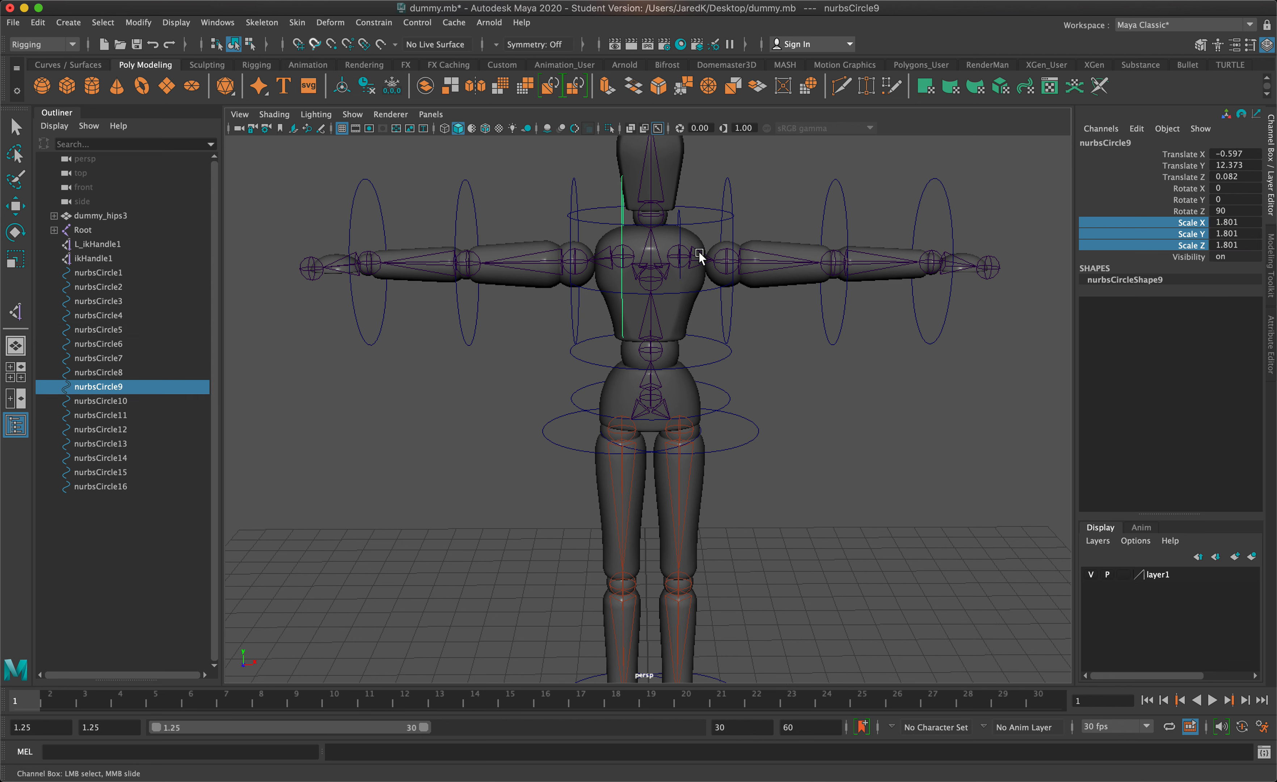
left_click(1189, 222)
left_click(1216, 246, "shift")
left_click(1213, 245)
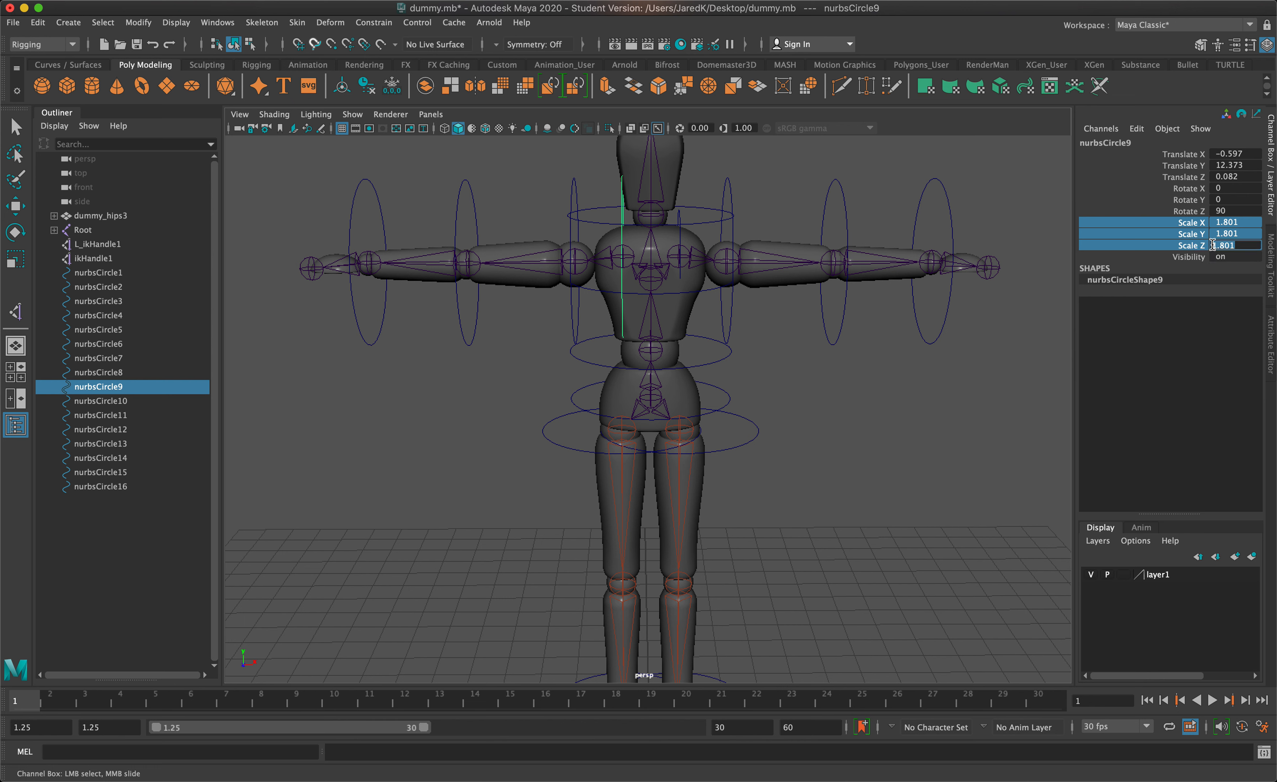
type("1")
key("Return")
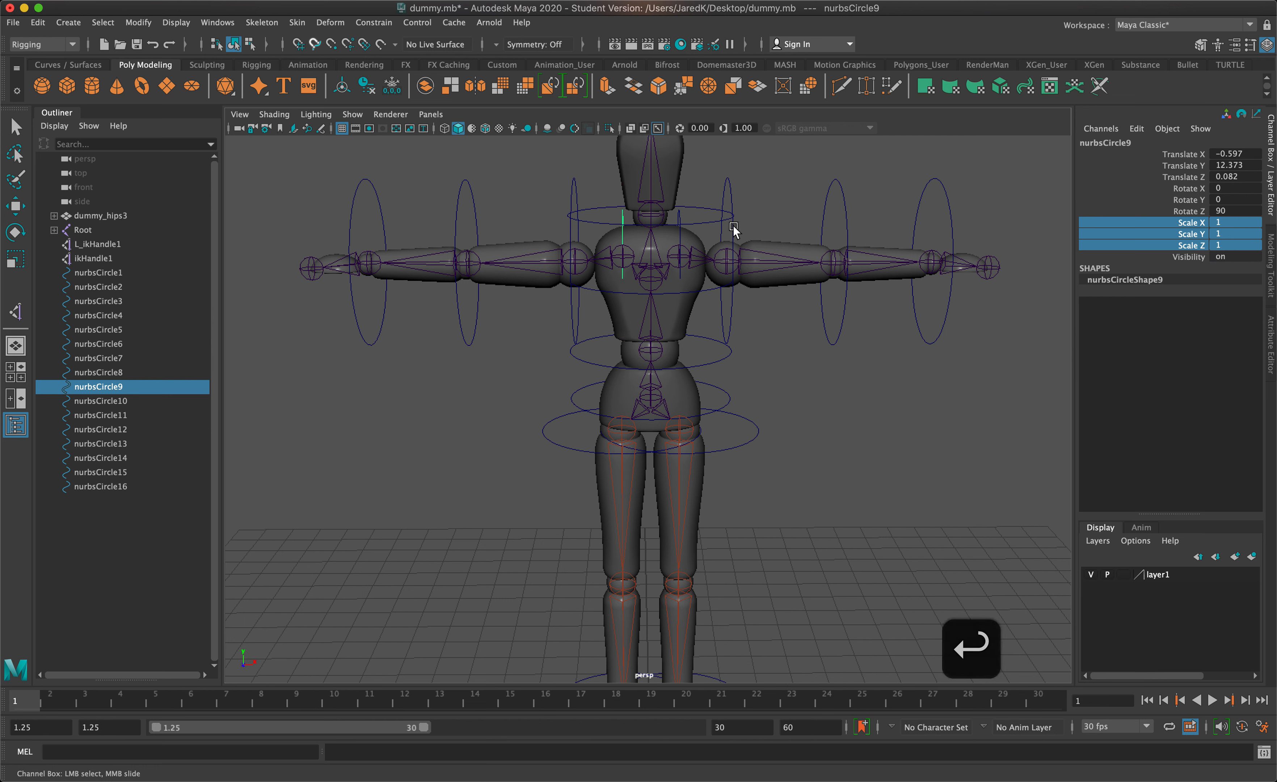
Set Scale X, Y and Z of the positive-X shoulder, elbow and wrist circles to 1
left_click(733, 193)
key("r")
left_click(733, 194)
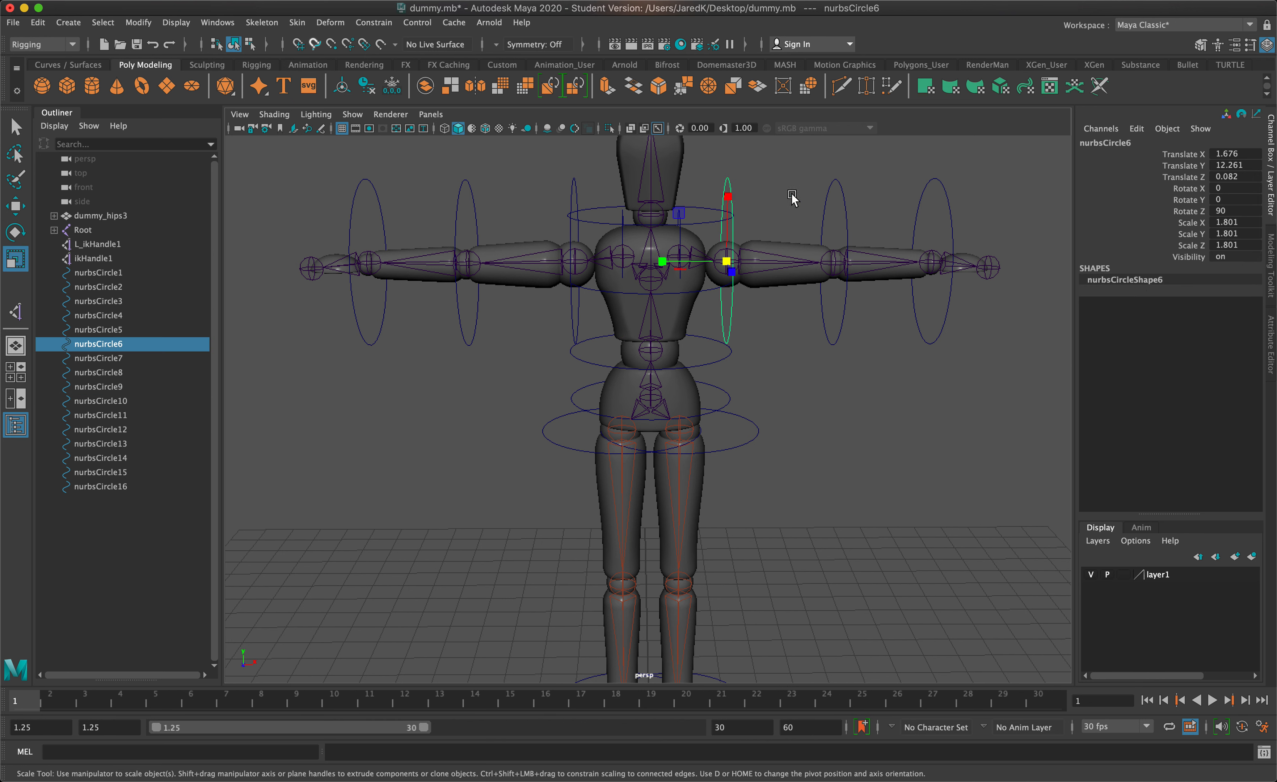
left_click(846, 199, "shift")
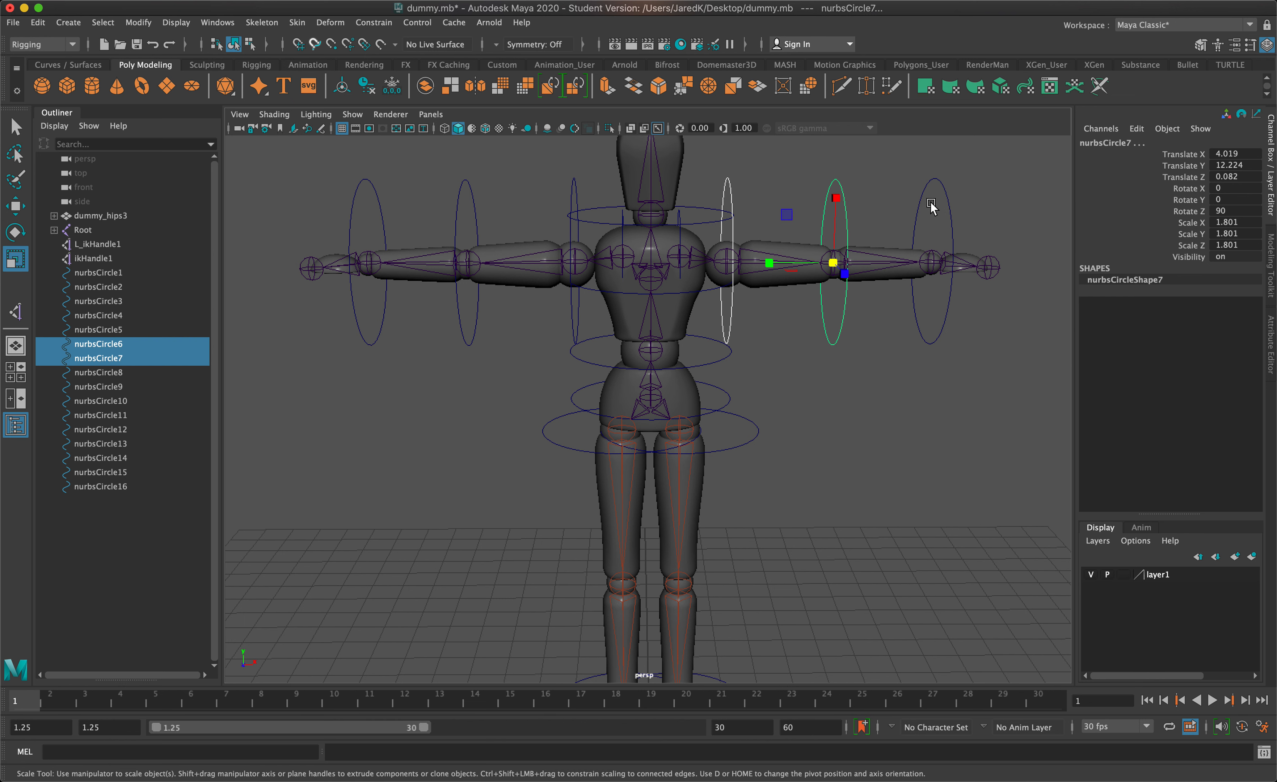
left_click(947, 198, "shift")
left_click_drag(1191, 222, 1190, 246)
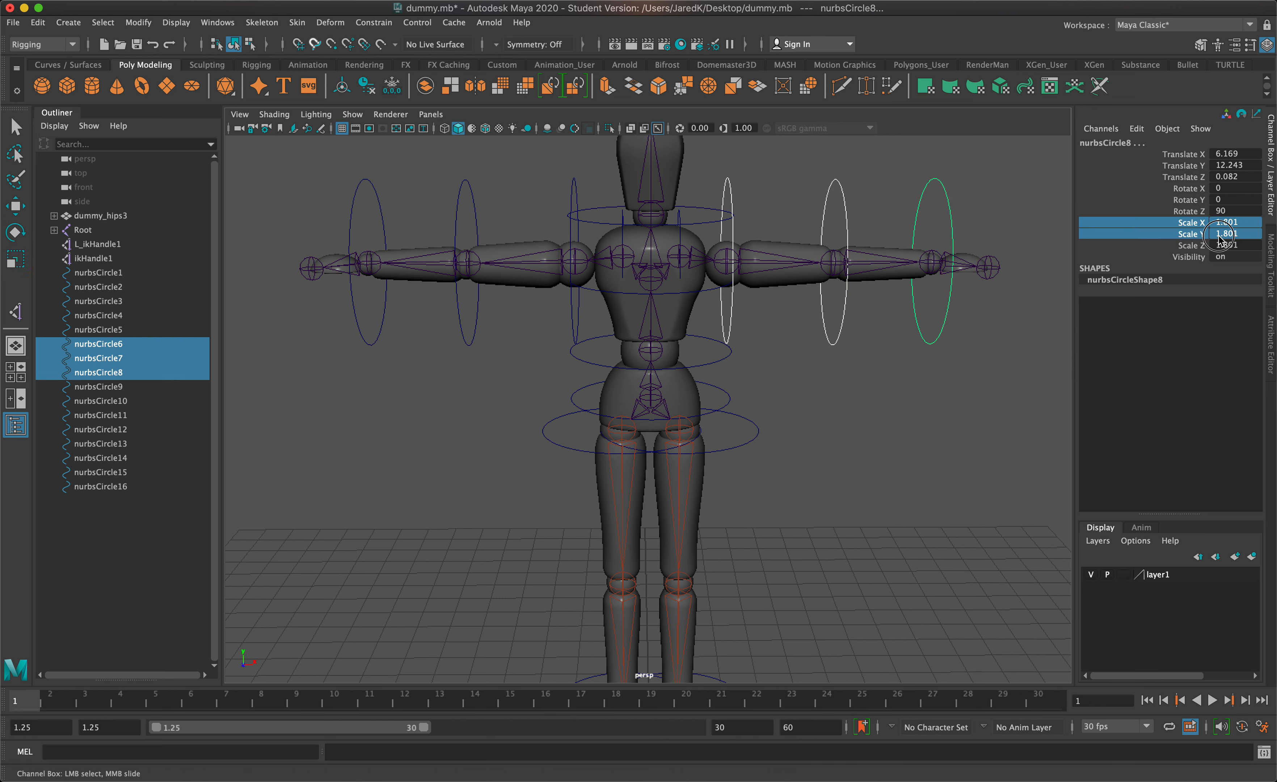
left_click(1223, 244)
type("1")
key("Return")
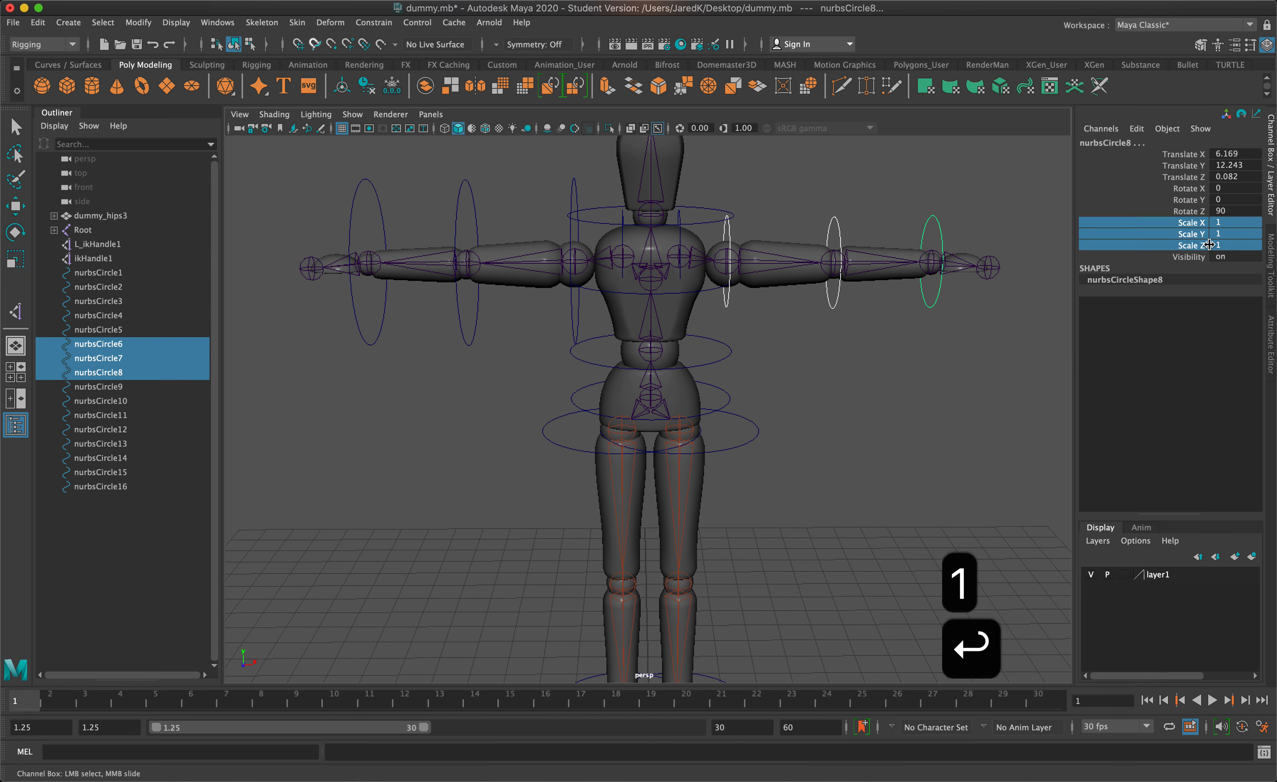
Set Scale X, Y and Z of the negative-X shoulder, elbow and wrist circles to 1
left_click_drag(583, 190, 299, 157)
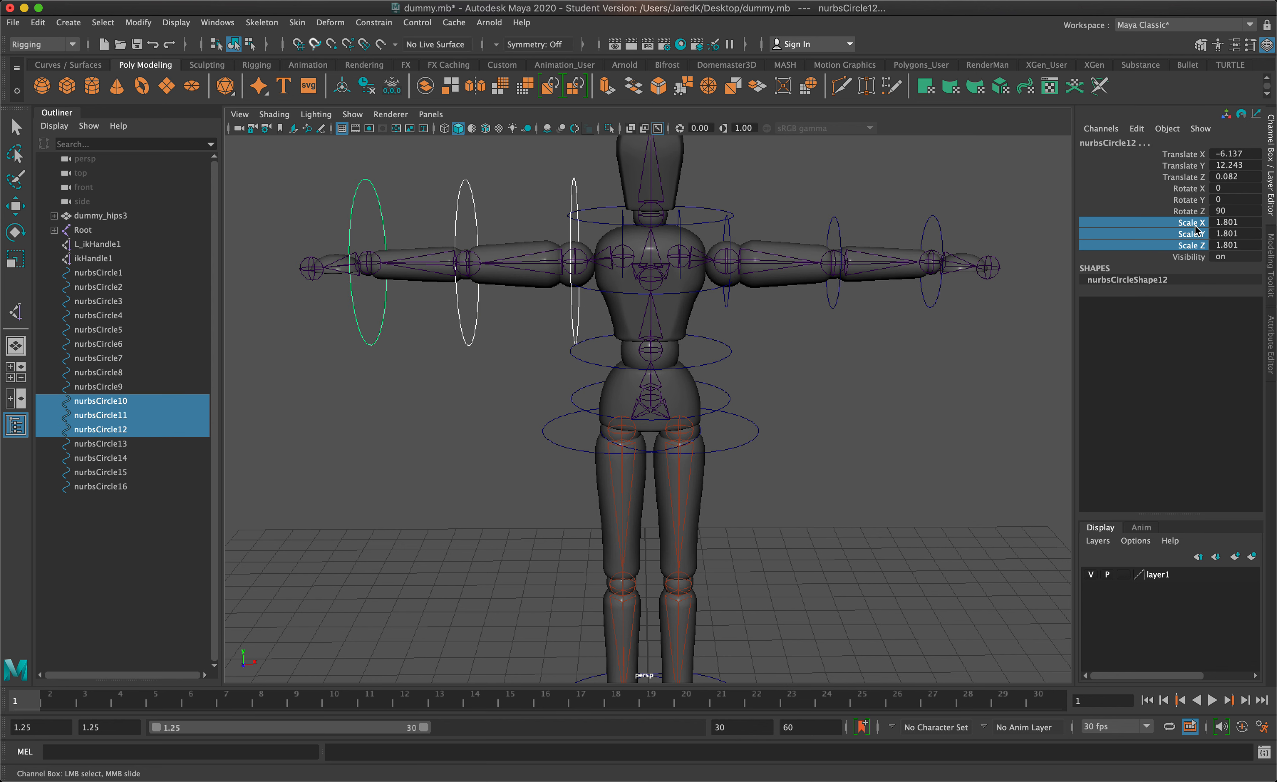
left_click(1216, 244)
type("1")
key("Return")
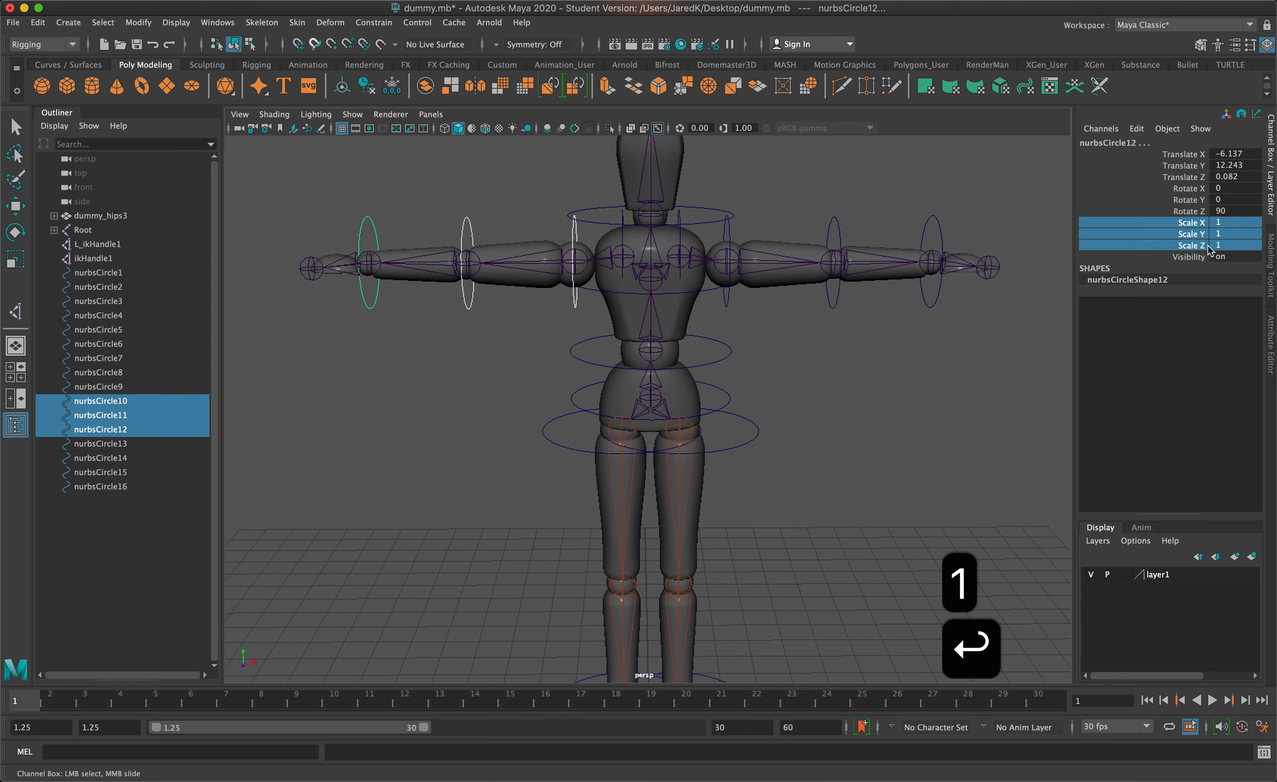
Set Scale X, Y and Z of the neck, chest, waist and pelvis circles to 1
key("r")
left_click(886, 354)
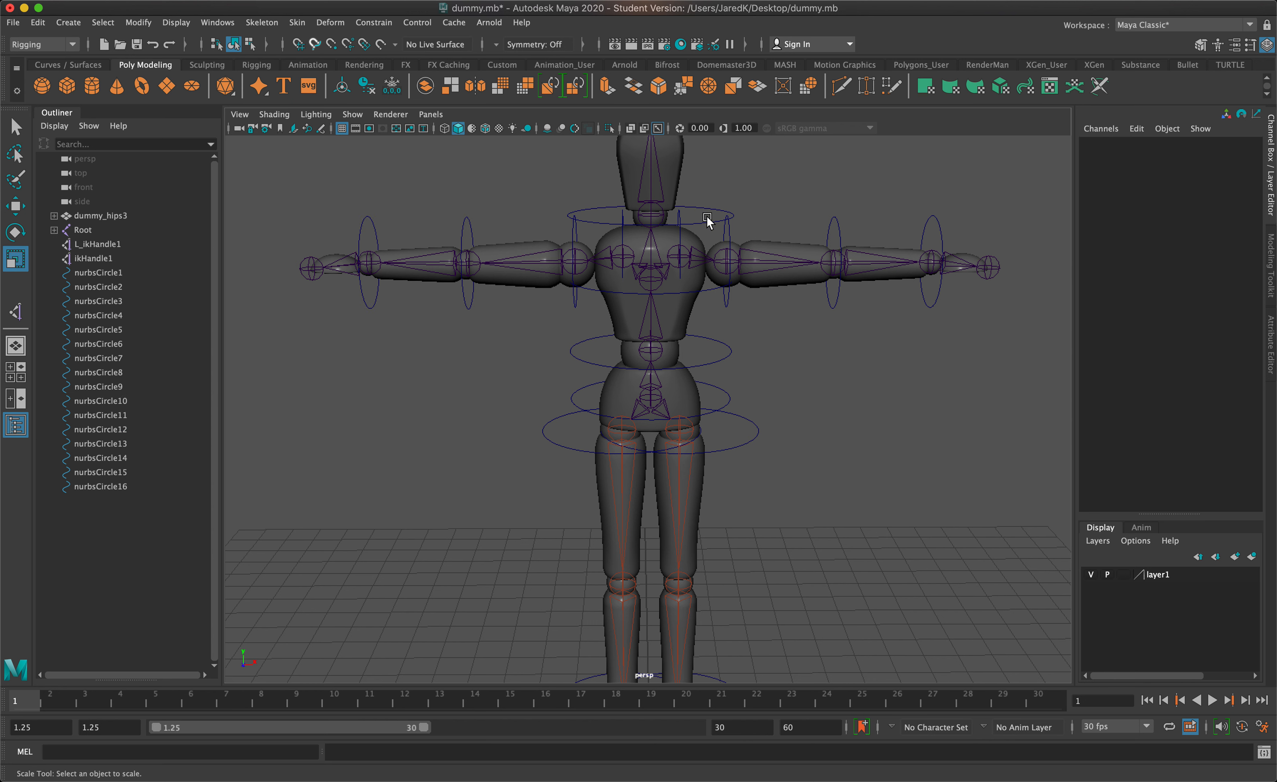
left_click(711, 229)
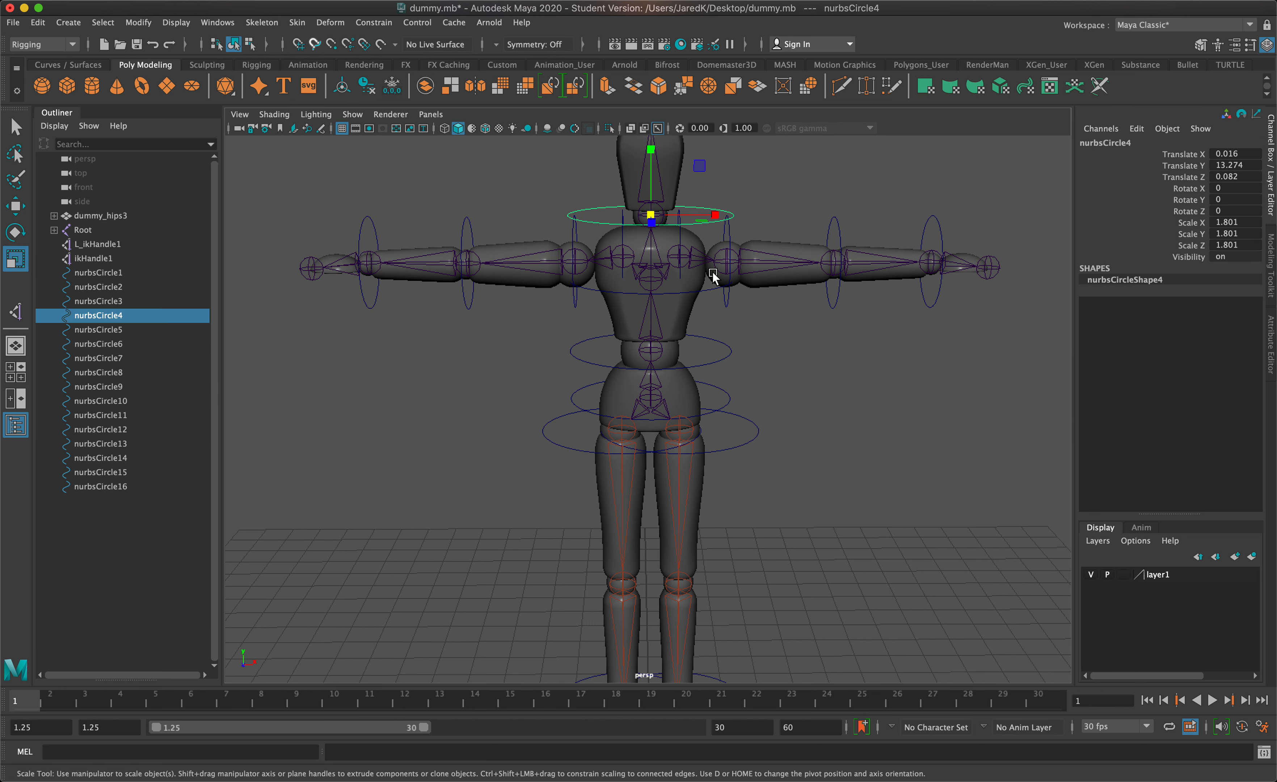
left_click(711, 290, "shift")
left_click(720, 358, "shift")
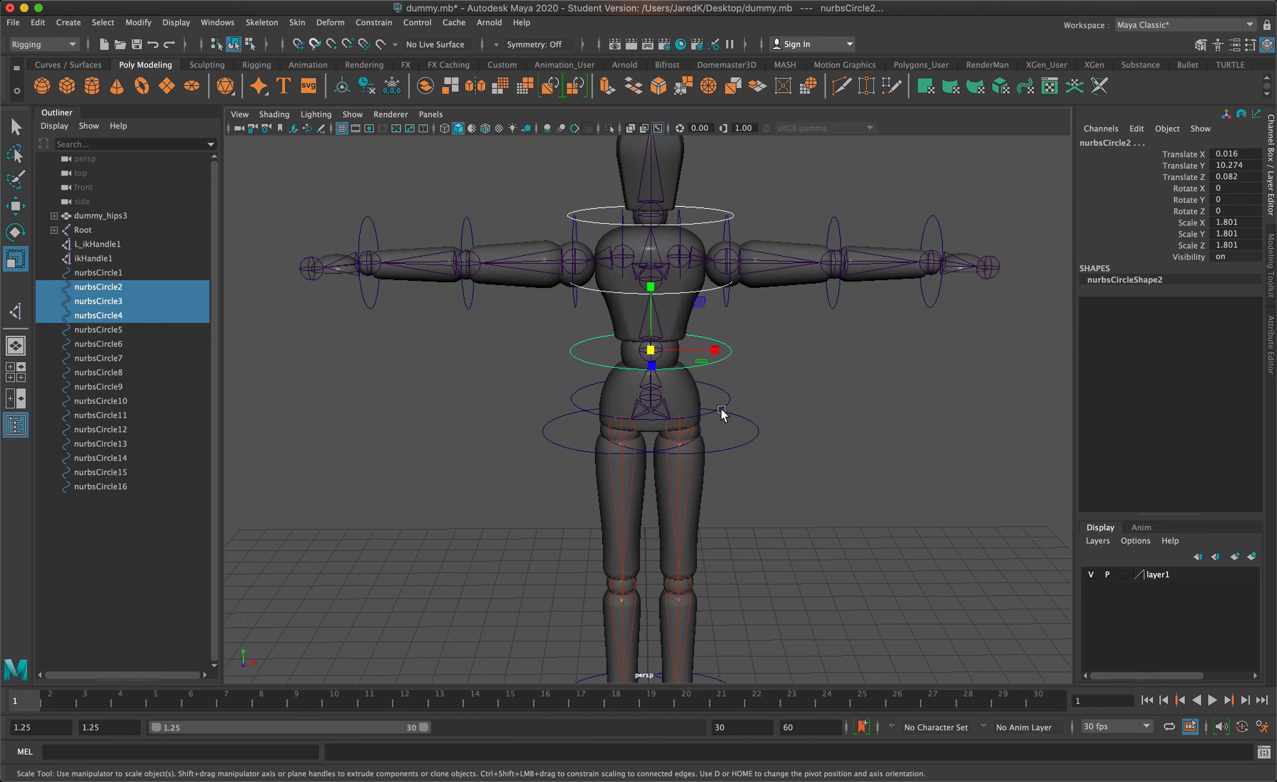
left_click(726, 403, "shift")
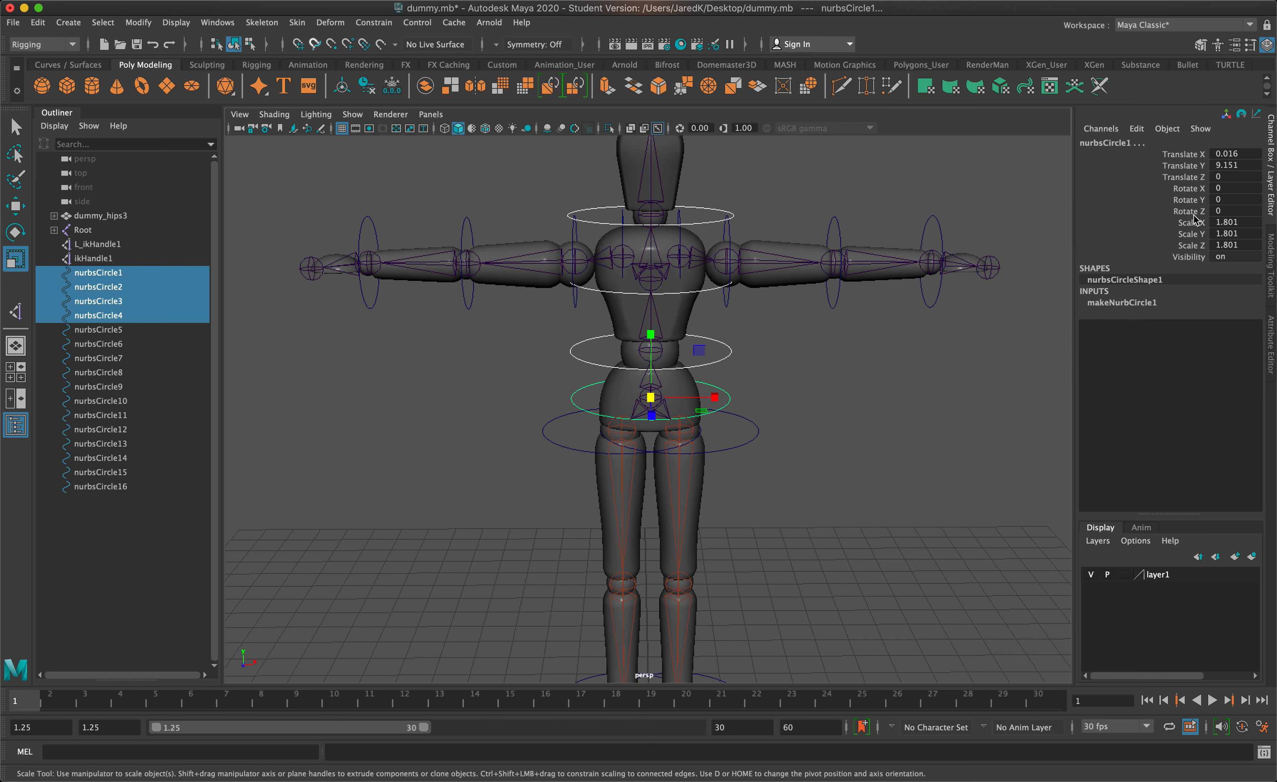
left_click_drag(1194, 221, 1219, 245)
left_click(1215, 243)
type("1")
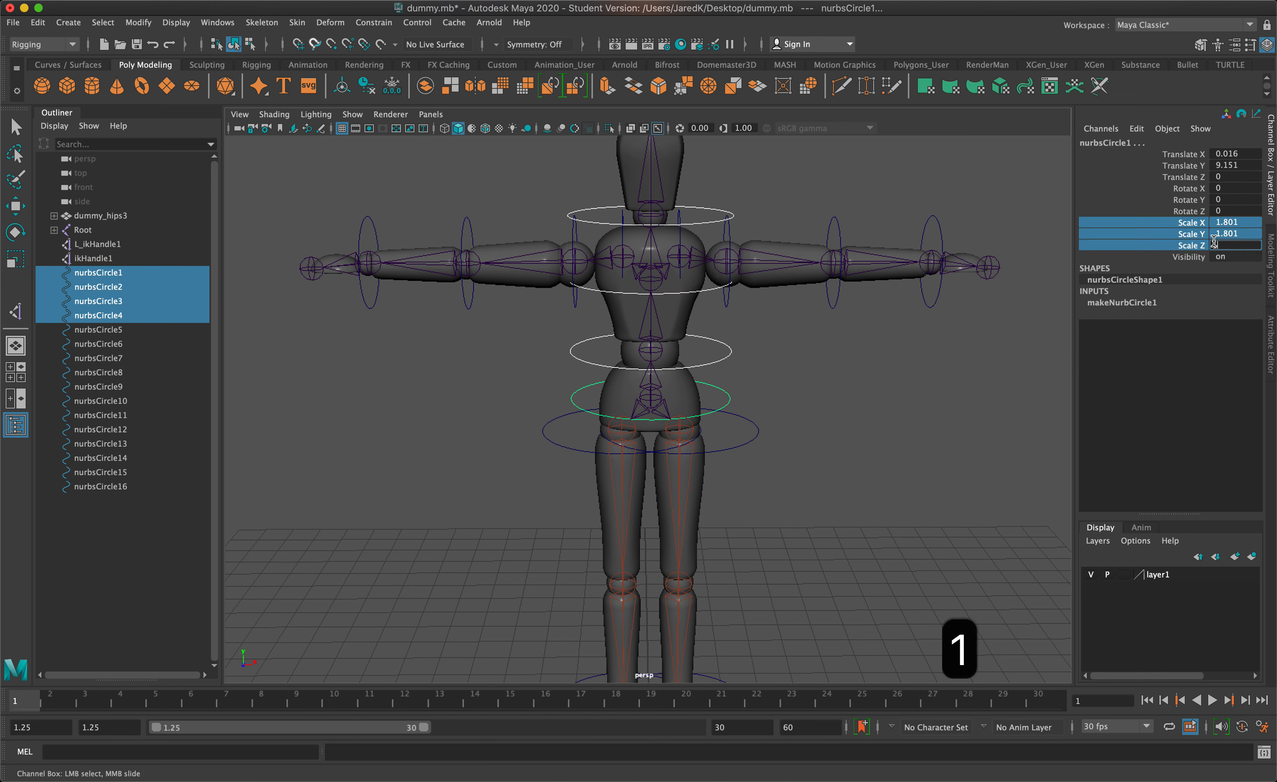
key("Return")
left_click(709, 318)
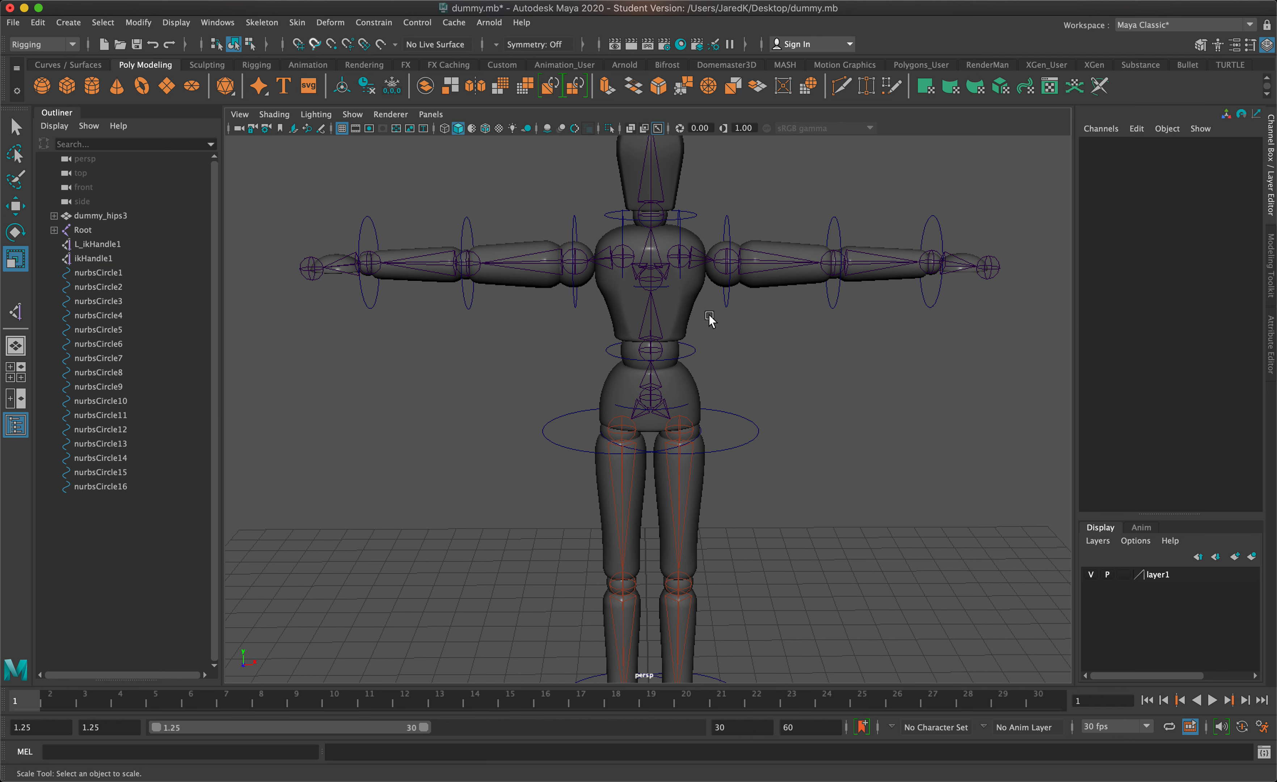
Scale the chest circle uniformly to about 1.51, hiding layer1 while working on it, and the pelvis circle to about 1.33
left_click(670, 285)
left_click(752, 305)
left_click(1091, 575)
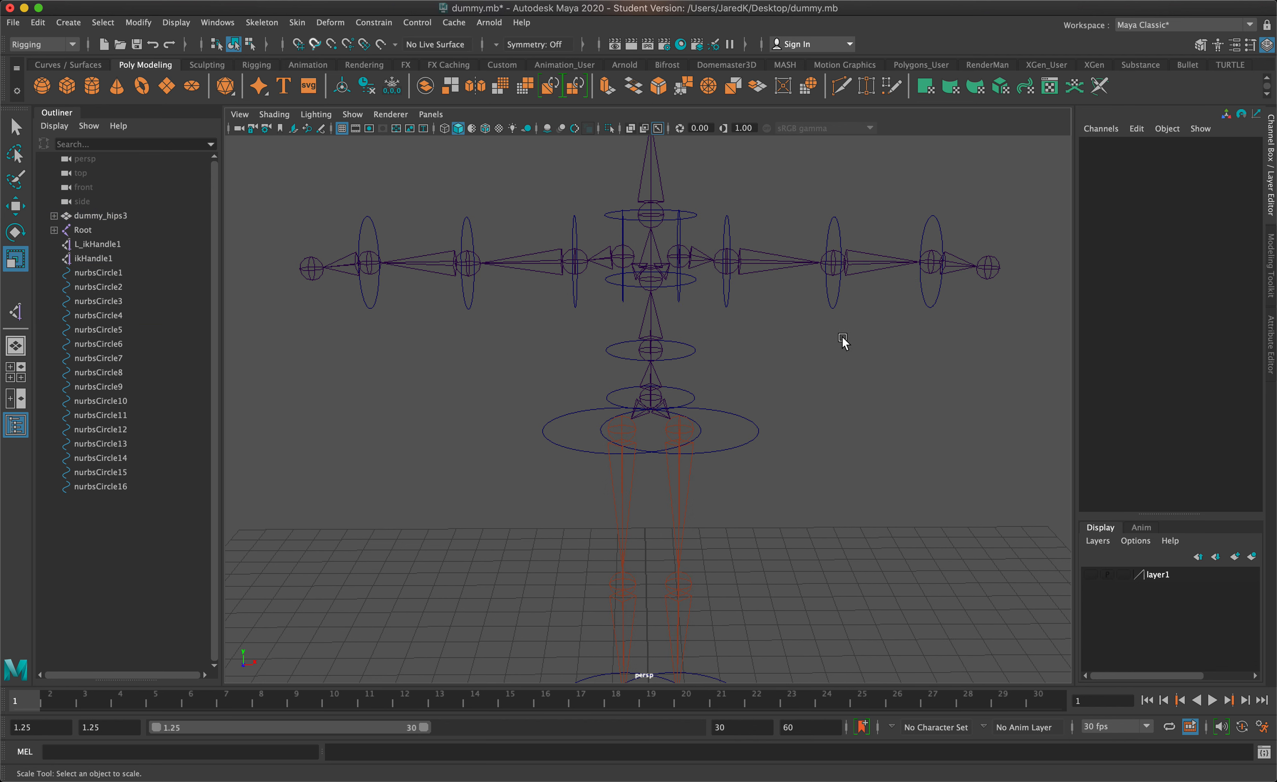
left_click(697, 285)
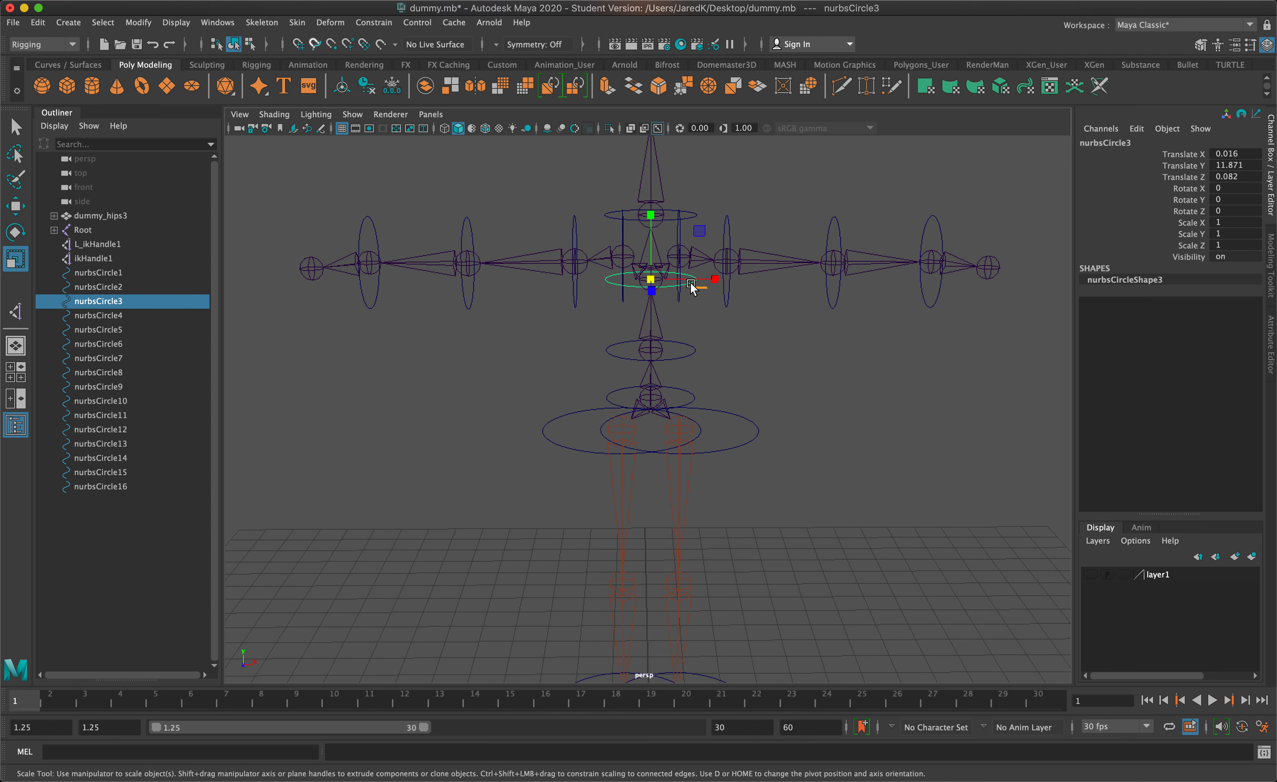
left_click_drag(653, 279, 683, 280)
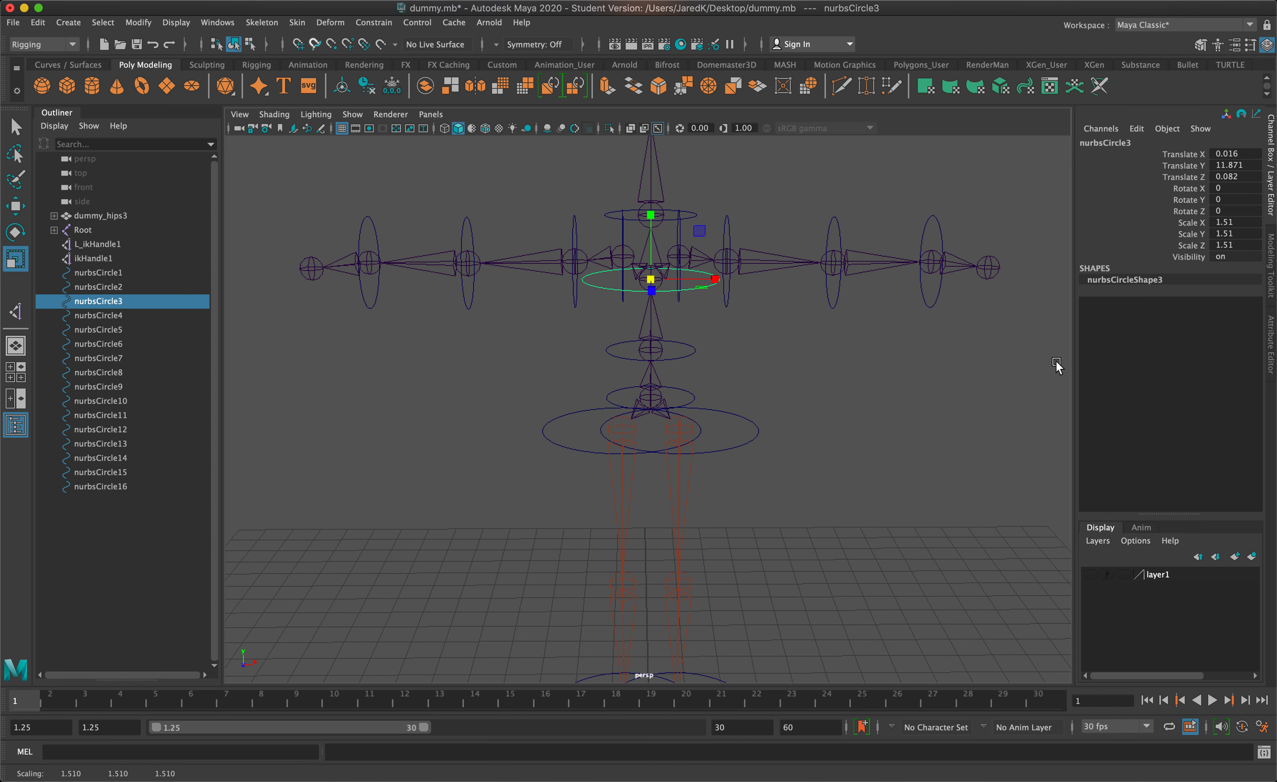
left_click(1093, 574)
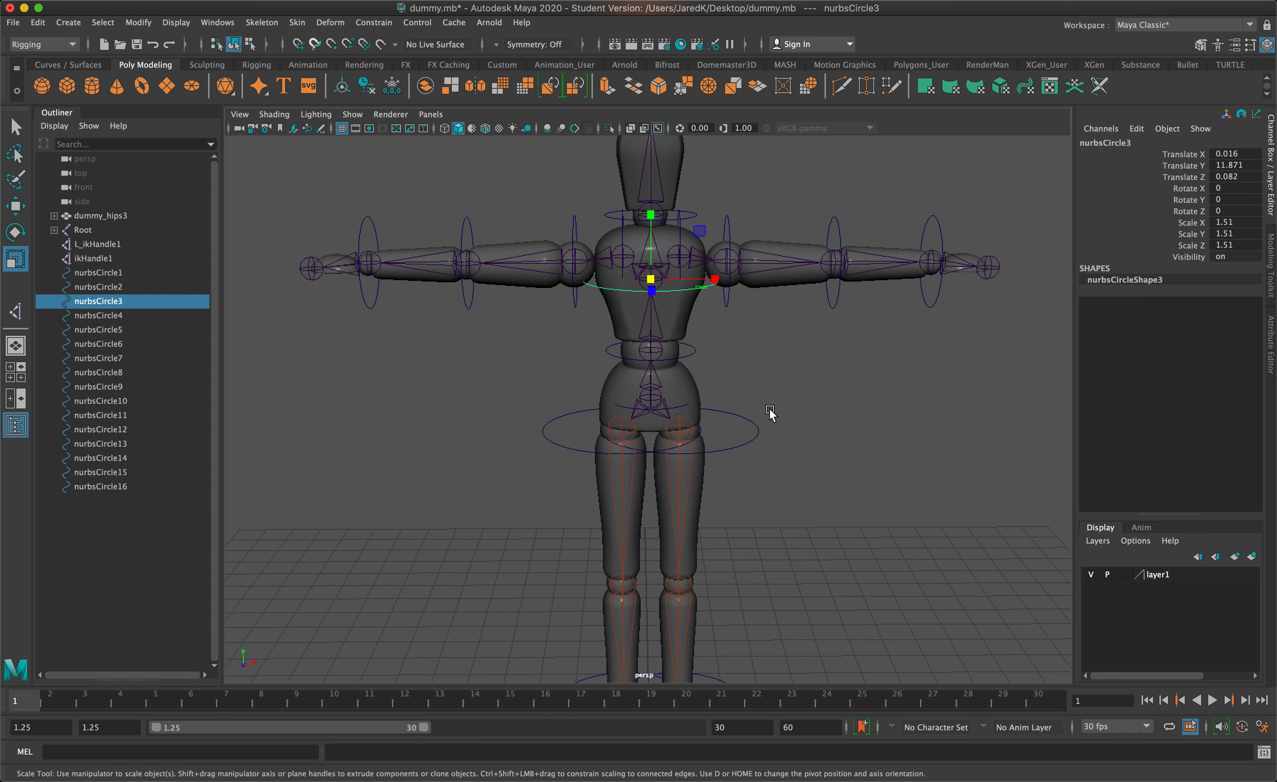
left_click(675, 406)
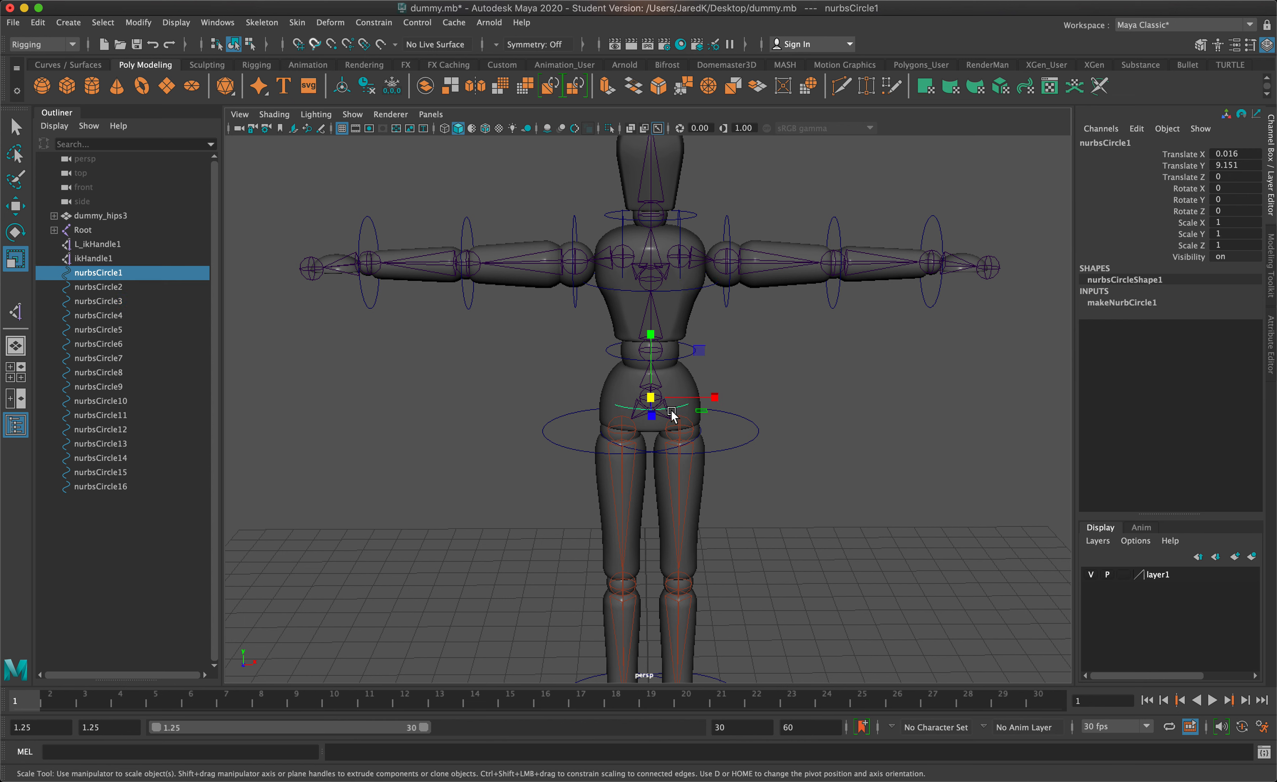
left_click_drag(650, 397, 674, 404)
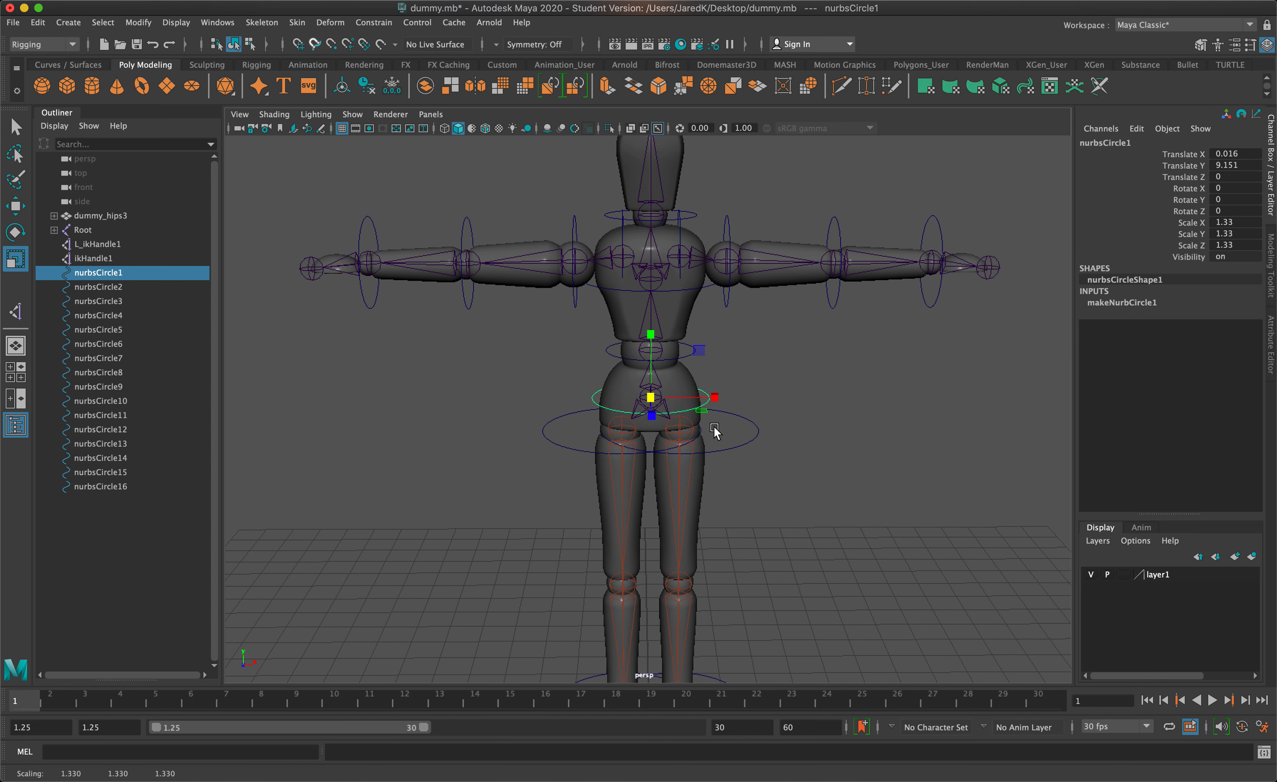
Set Scale X, Y and Z of both upper-leg circles to 1
left_click(740, 441)
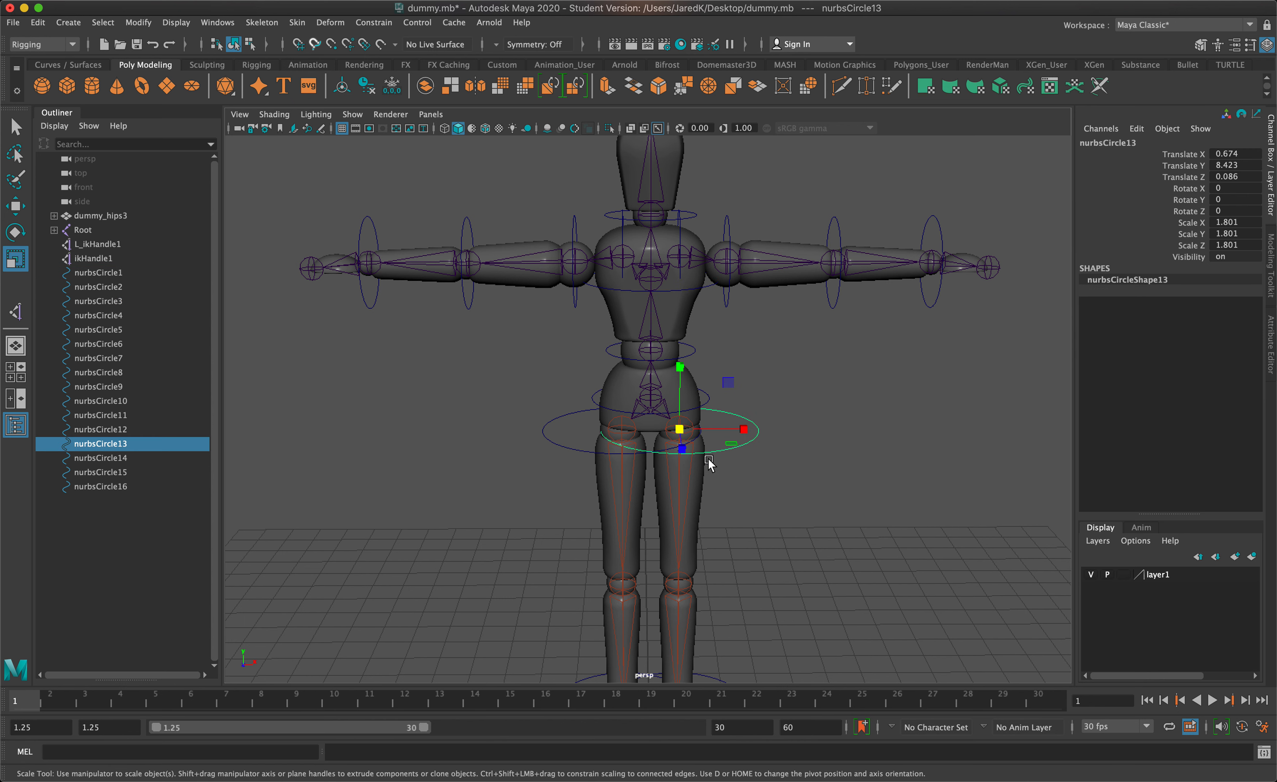
left_click(547, 438, "shift")
left_click_drag(1200, 225, 1203, 245)
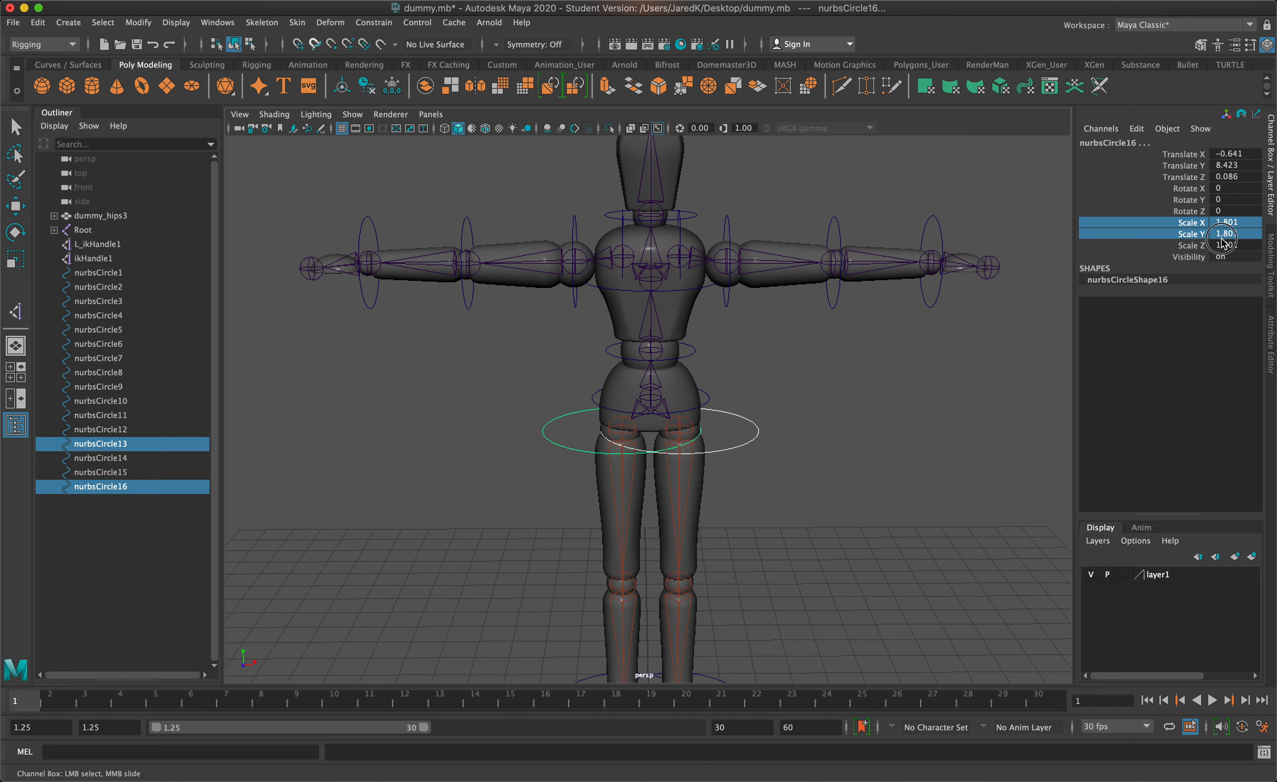
left_click(1223, 244)
type("1")
key("Return")
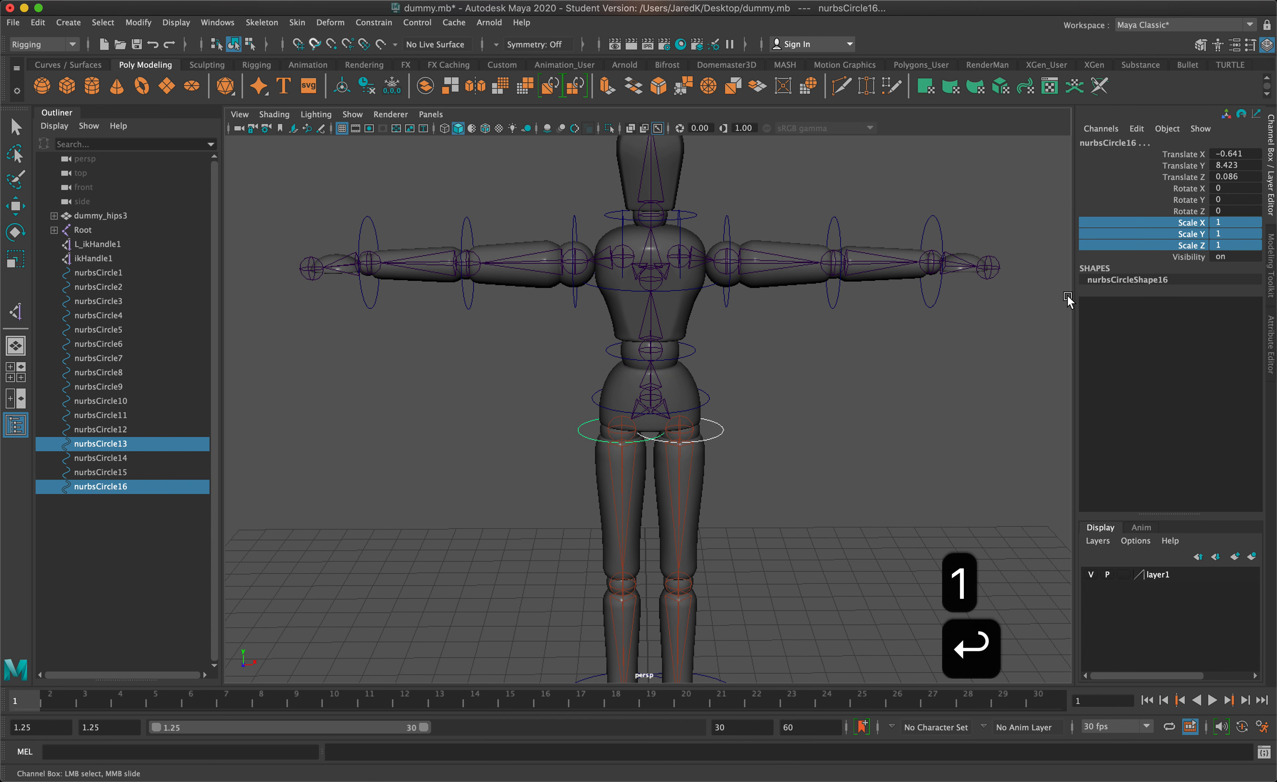
Set Scale X, Y and Z of both ankle circles to 1
middle_click_drag(878, 388, 893, 254, "alt")
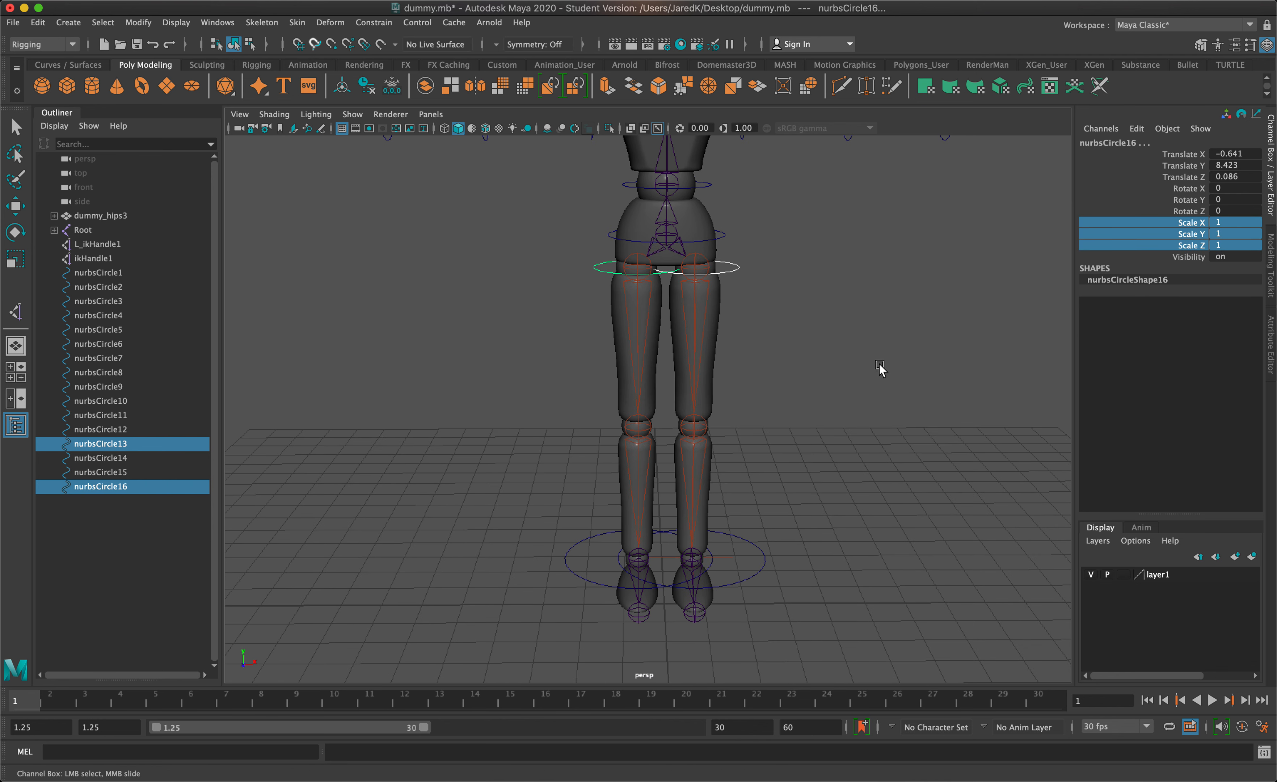
left_click(749, 570)
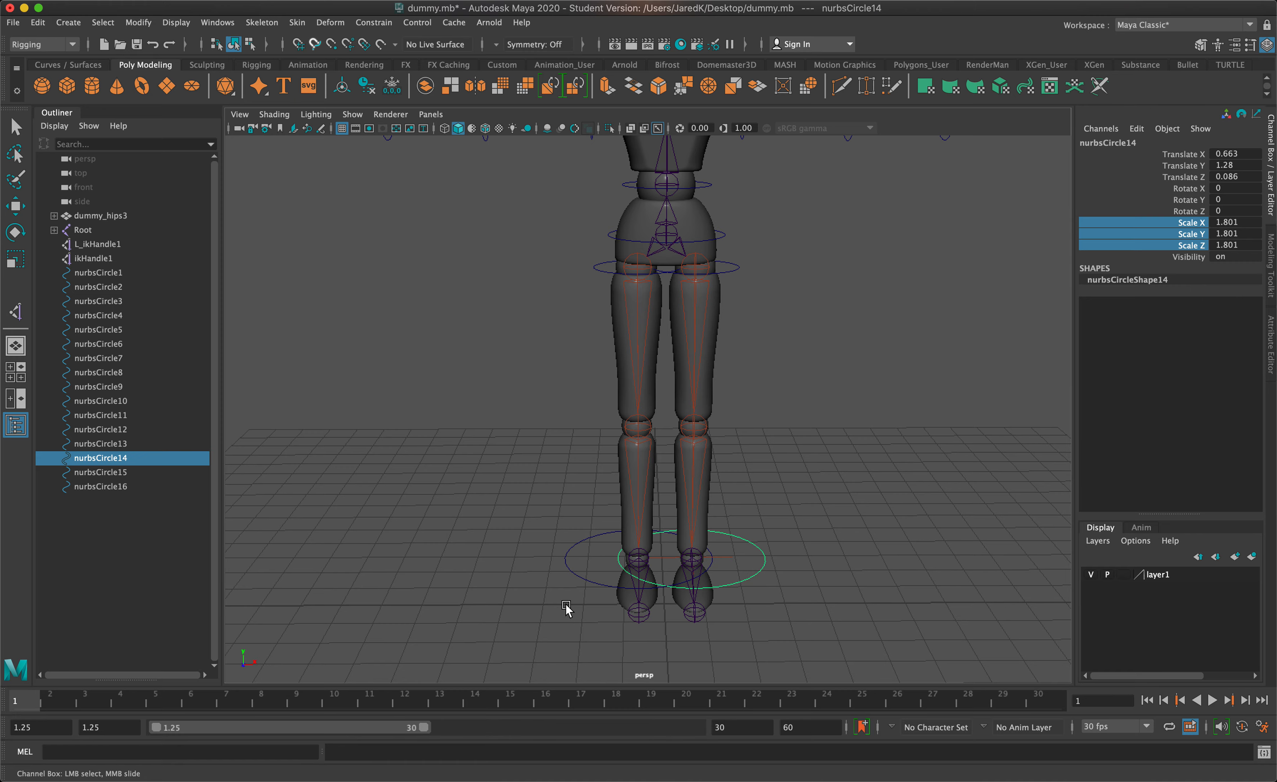
left_click(571, 557, "shift")
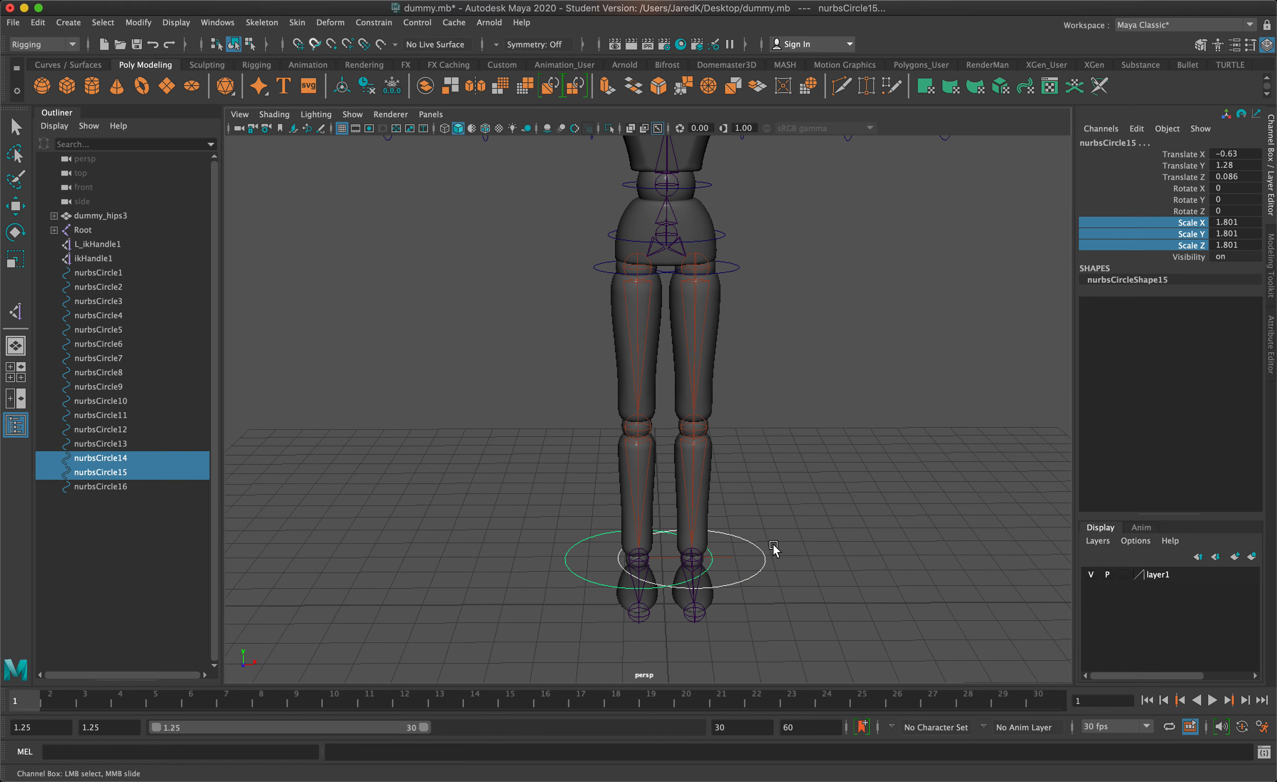
left_click_drag(773, 548, 799, 545, "alt")
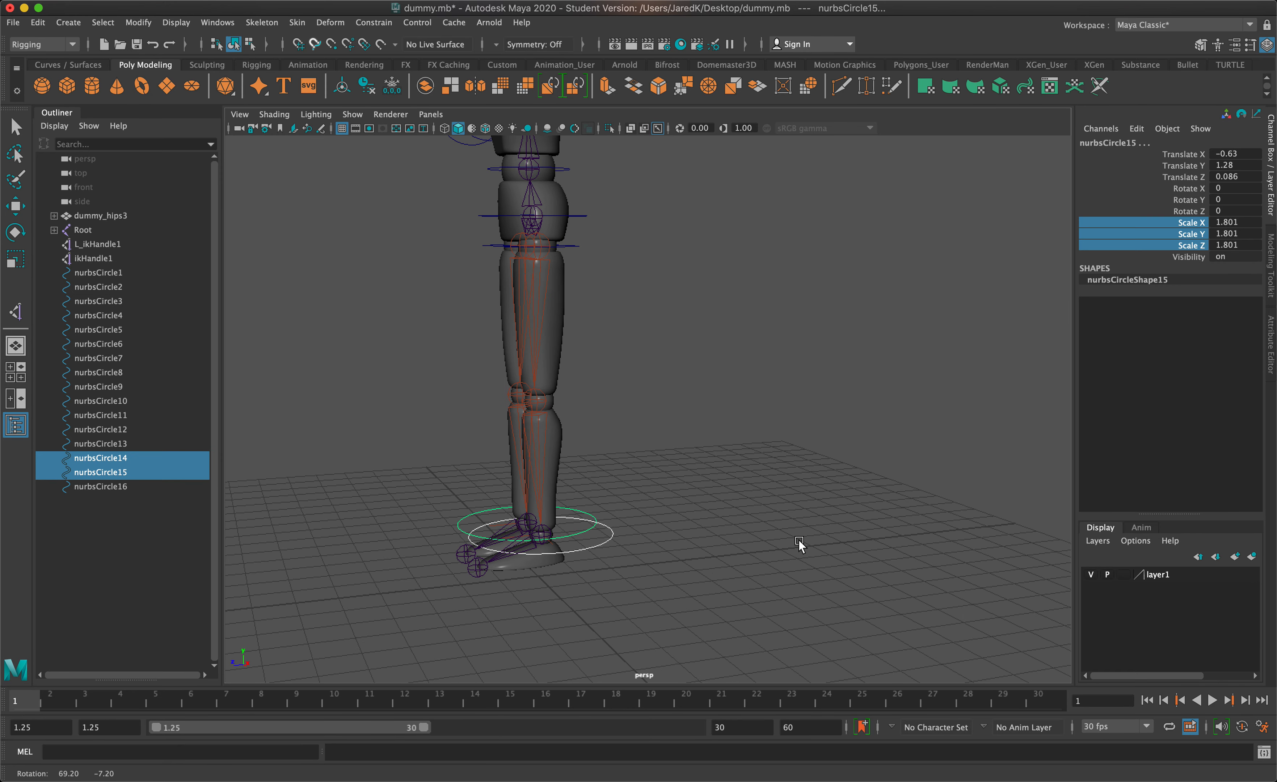
scroll(615, 572, "up", 6)
middle_click_drag(615, 555, 955, 297, "alt")
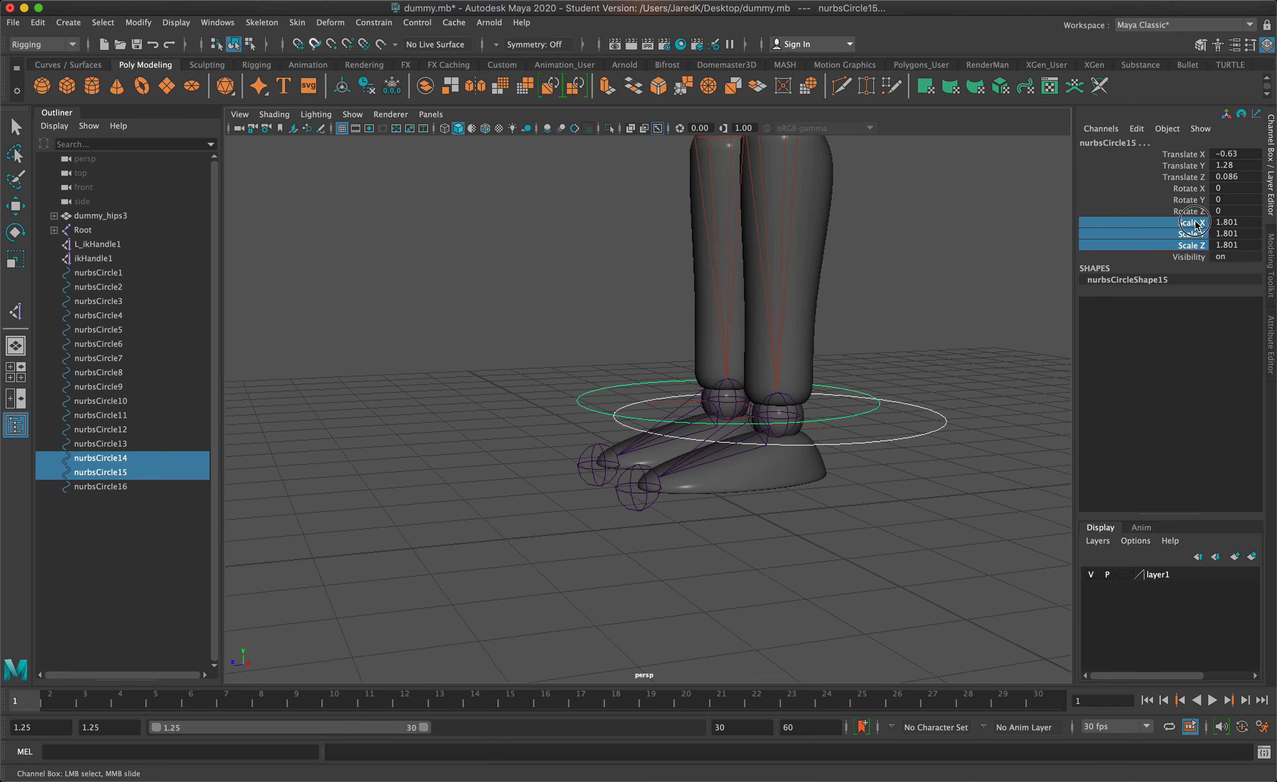
left_click_drag(1218, 222, 1226, 245)
type("1")
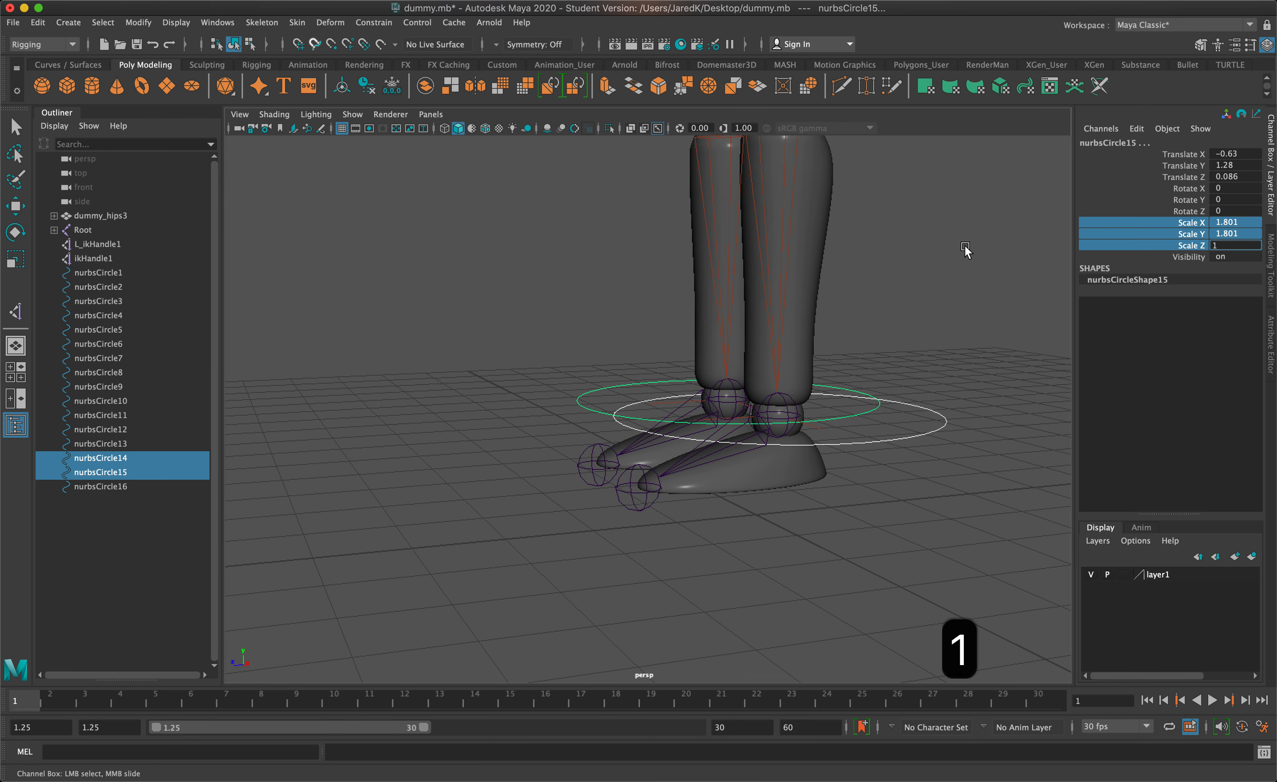
key("Return")
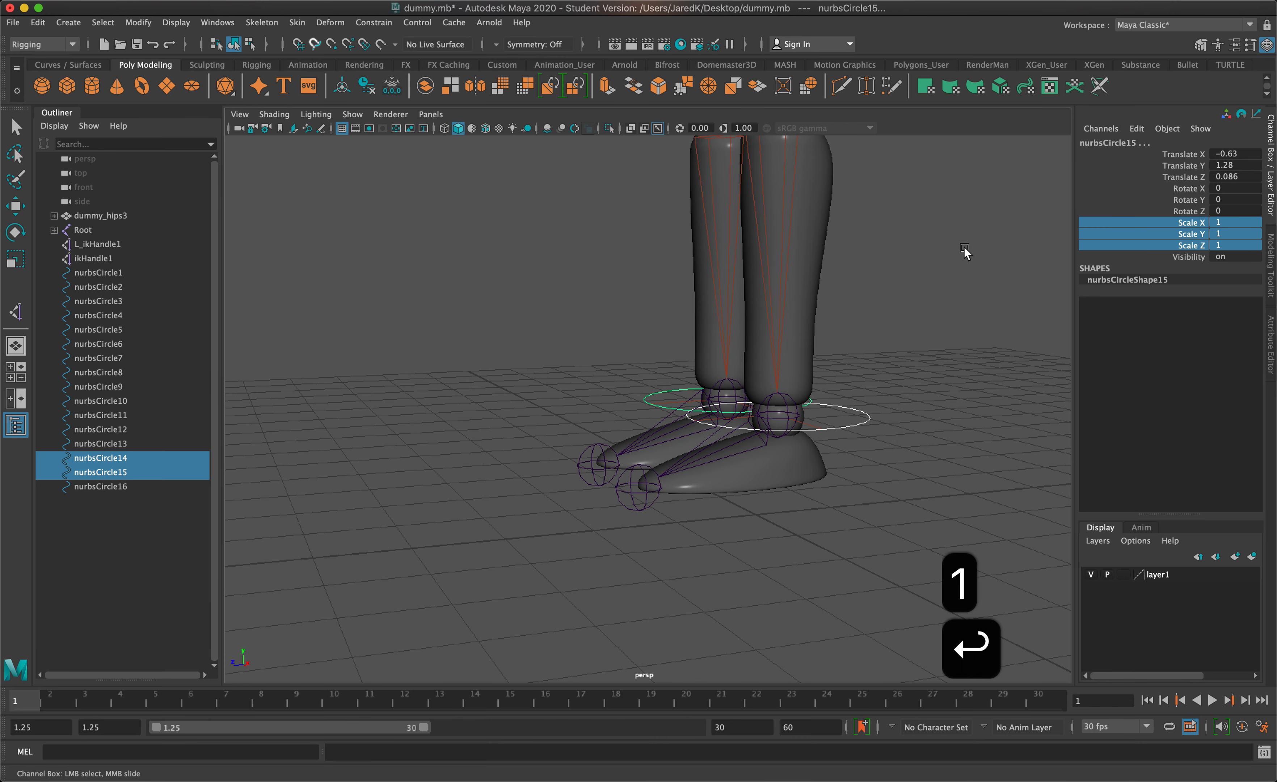
Narrow the positive-X ankle circle along X to a scale of about 0.52
left_click(860, 424)
left_click_drag(854, 444, 953, 480, "alt")
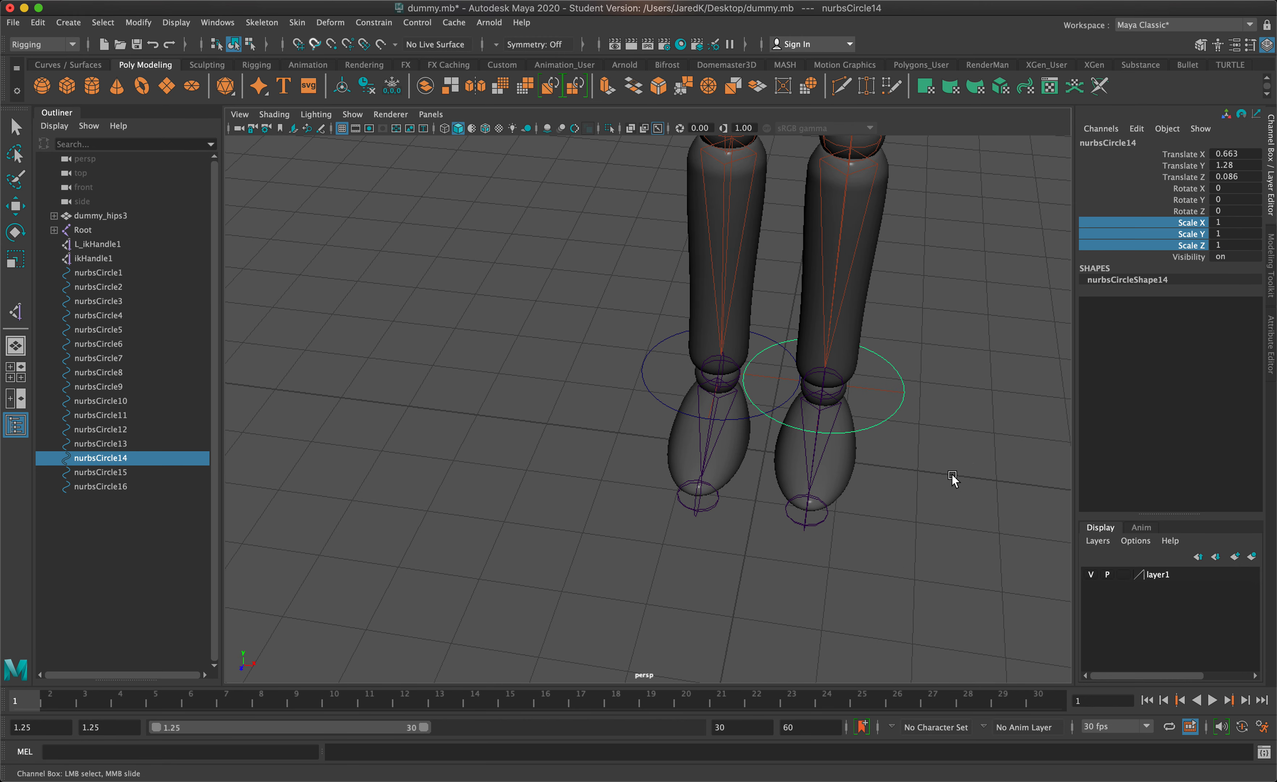
key("r")
left_click_drag(896, 393, 862, 396)
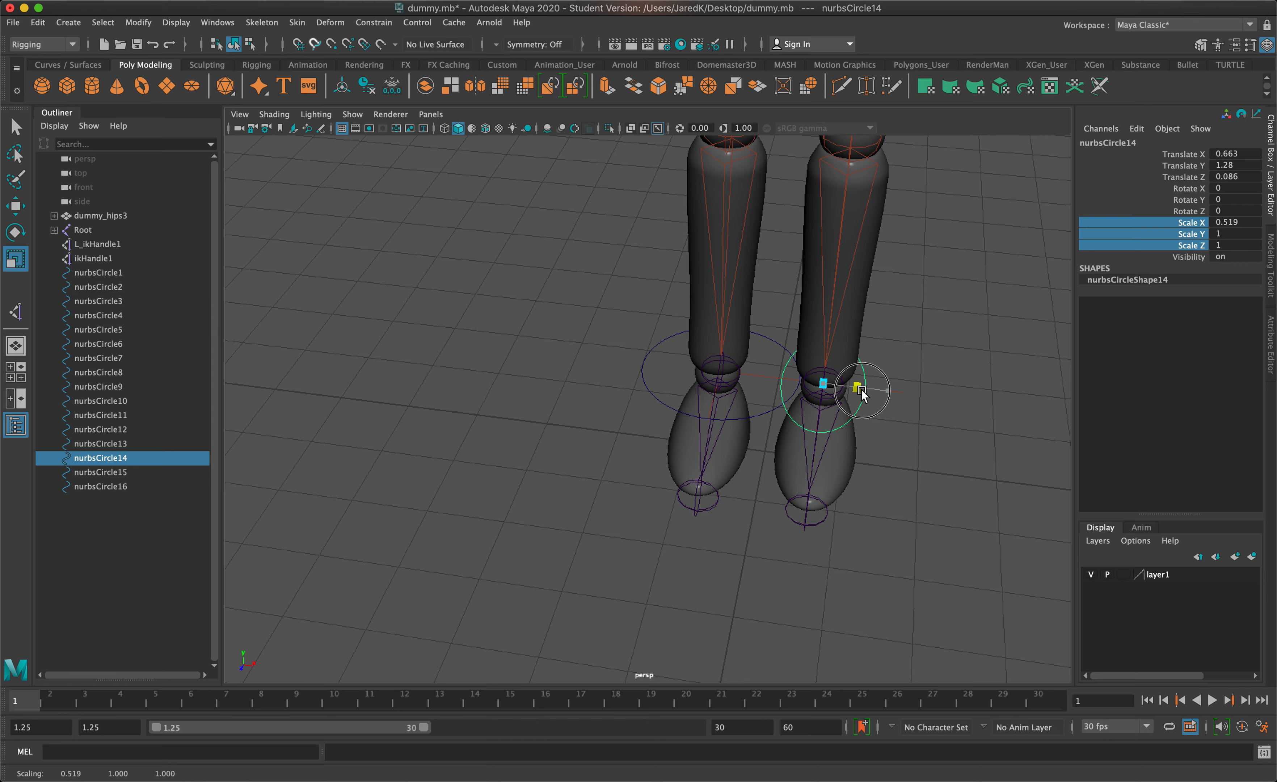
Move the narrowed circle around the foot at about Translate Y 0.46, Z 0.579, and enlarge it to about Scale X 0.744, Y and Z 1.434
left_click_drag(926, 508, 801, 479, "alt")
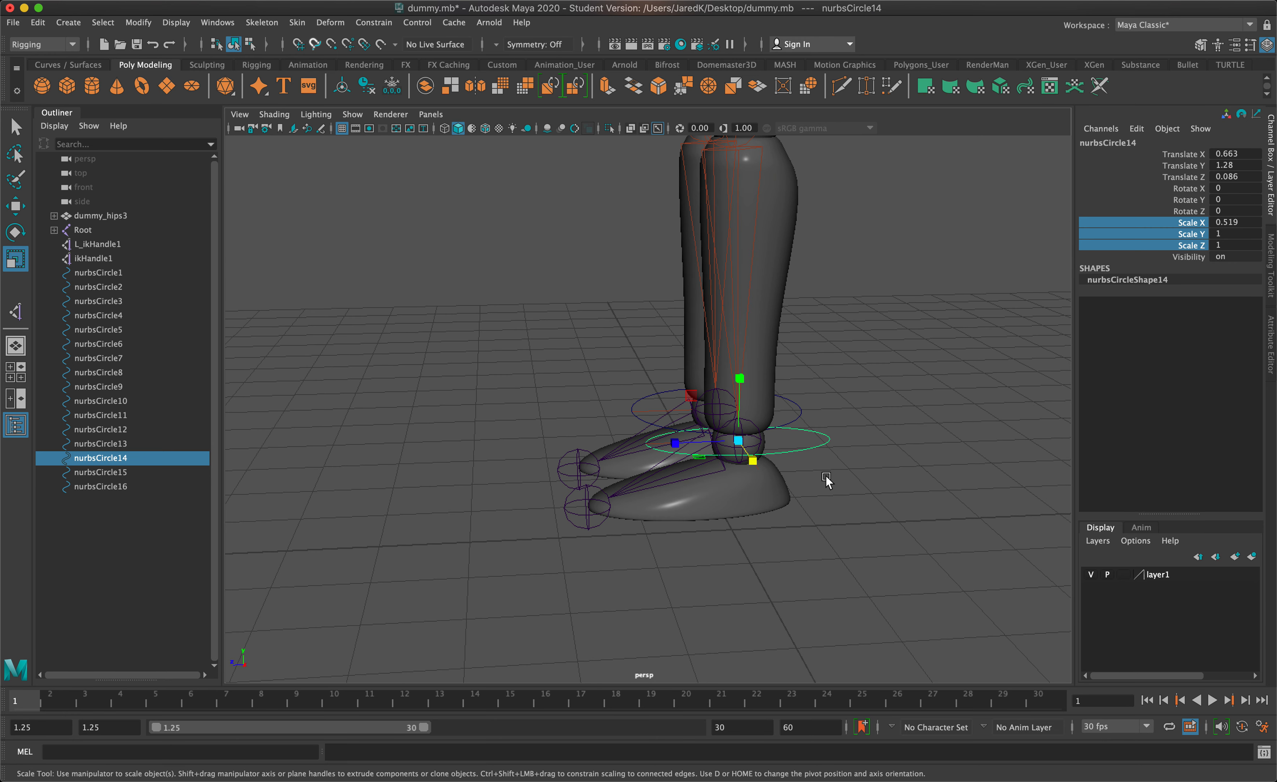
key("w")
left_click_drag(738, 375, 724, 443)
left_click_drag(706, 517, 812, 563)
key("r")
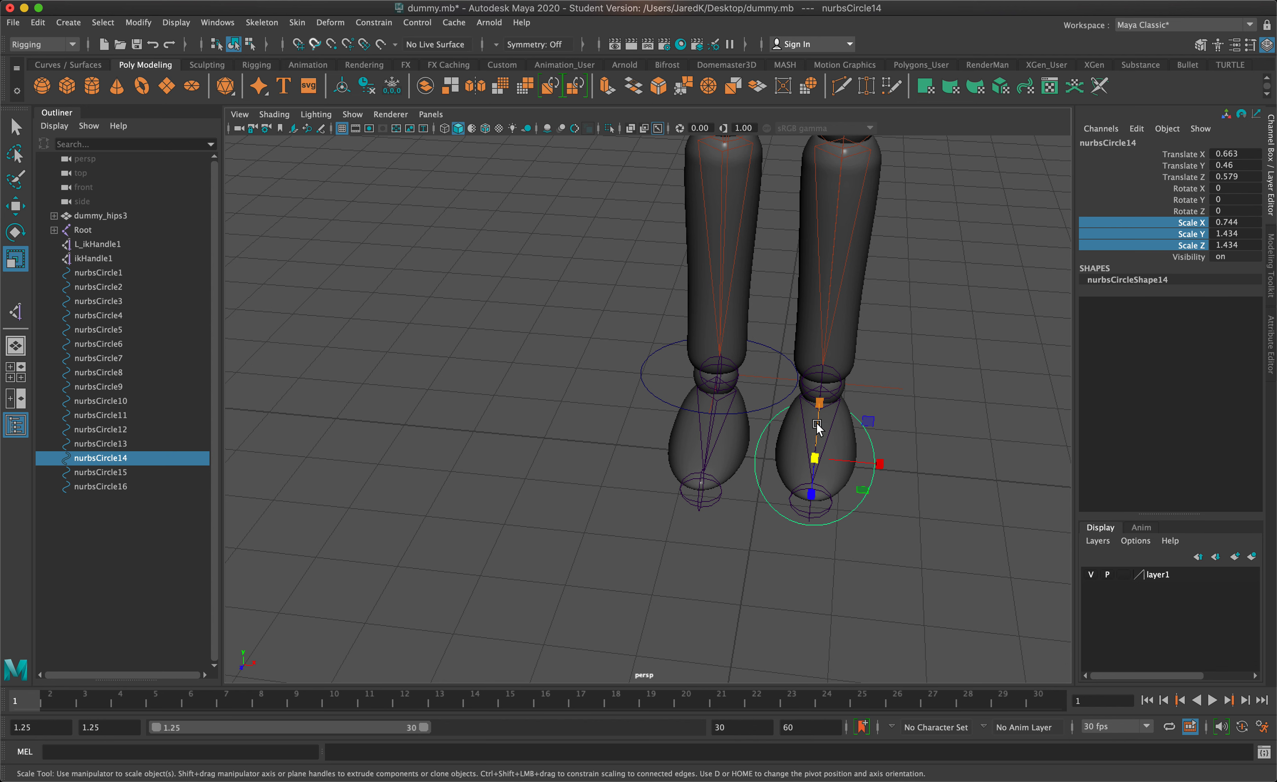
Replace the negative-X ankle circle with a duplicate of the positive-X foot circle, moved to Translate X of about -0.665
left_click(760, 406)
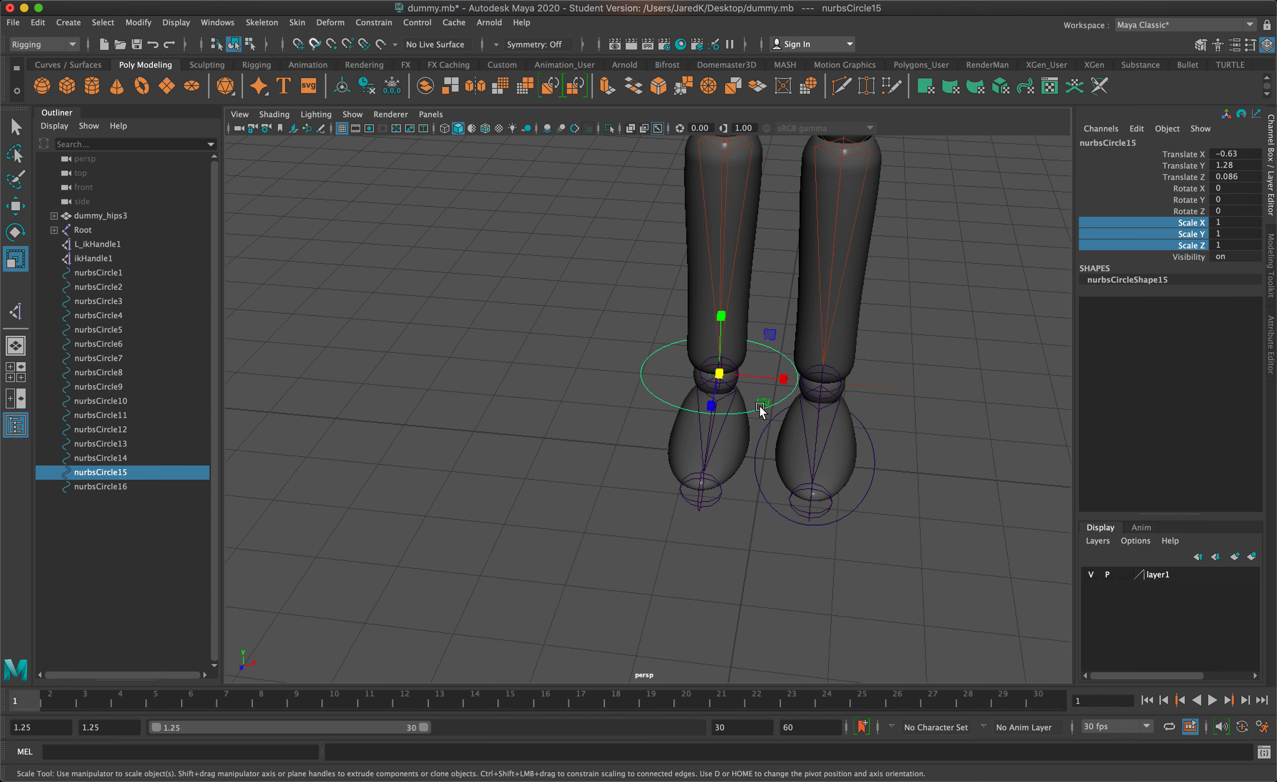
key("BackSpace")
left_click(760, 477)
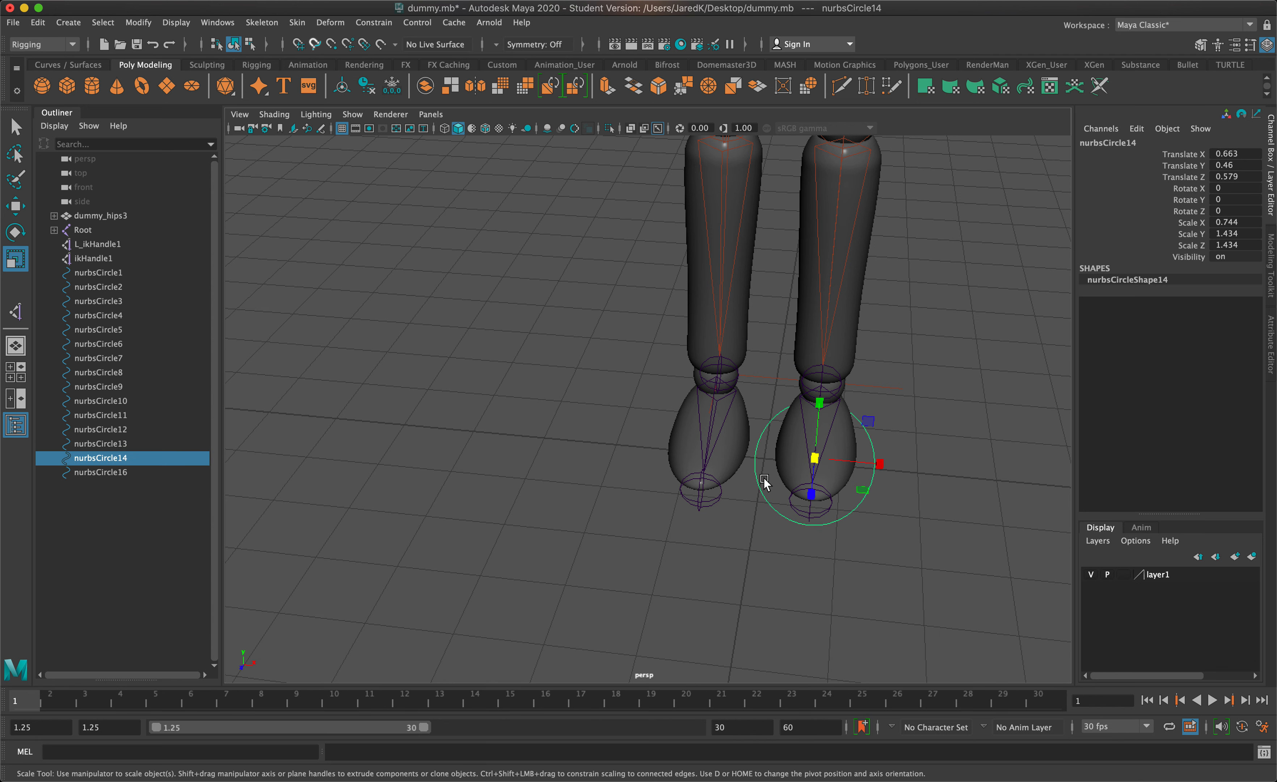
key("super+d")
key("w")
left_click_drag(885, 465, 784, 436)
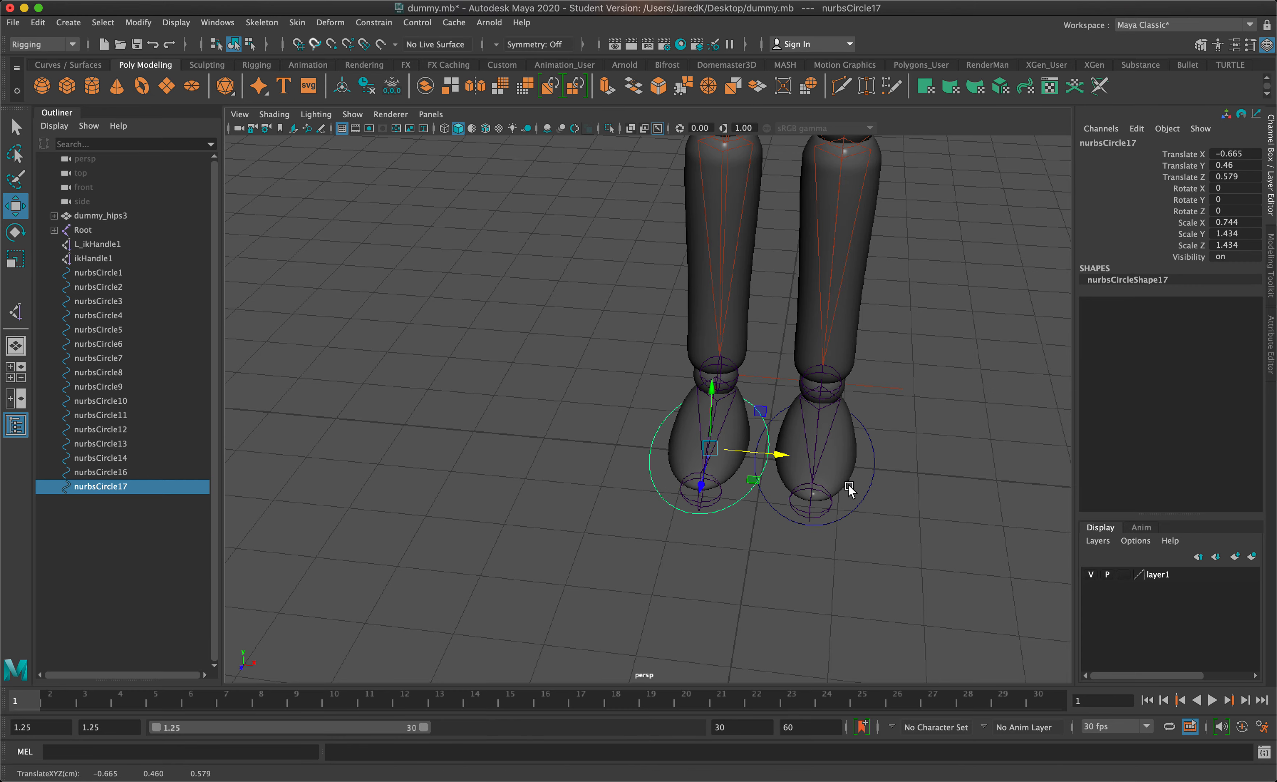
Raise both foot circles together to a Translate Y of about 0.536
left_click_drag(849, 490, 746, 454, "alt")
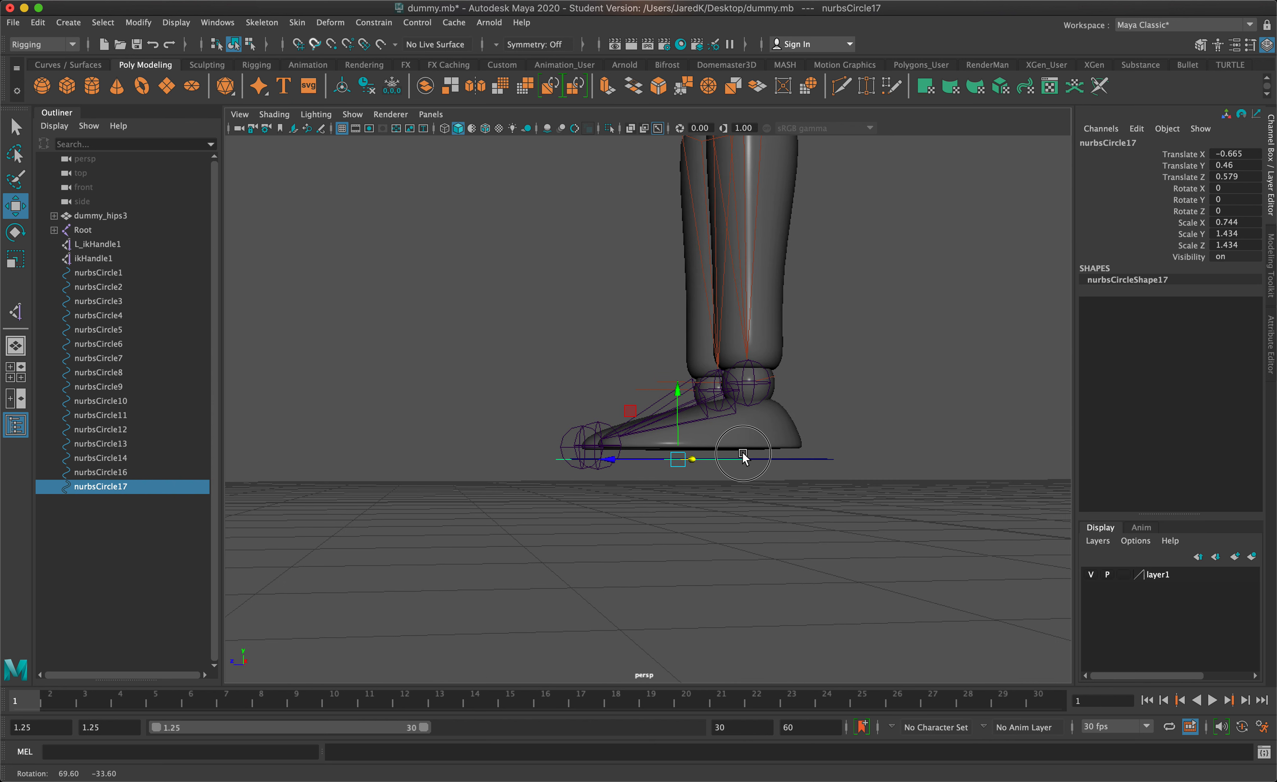
left_click_drag(844, 502, 820, 434)
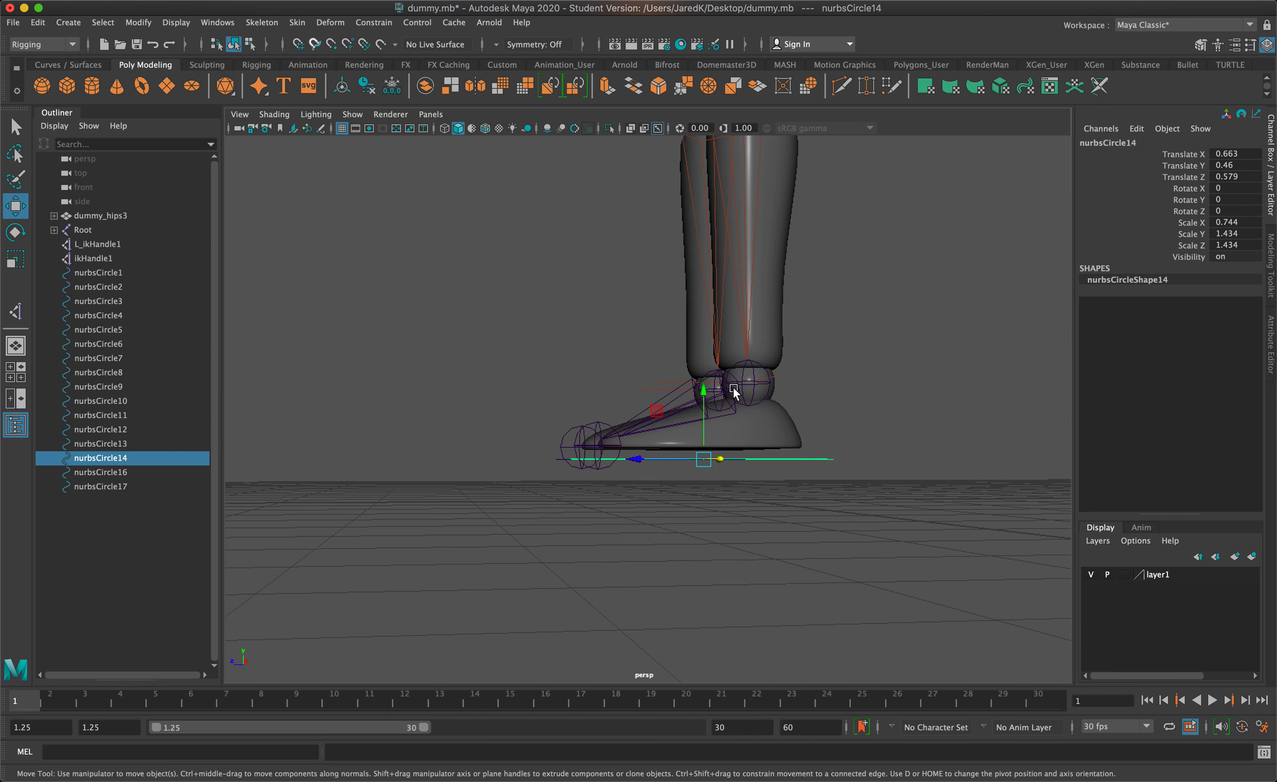
left_click_drag(703, 392, 701, 378)
key("super+z")
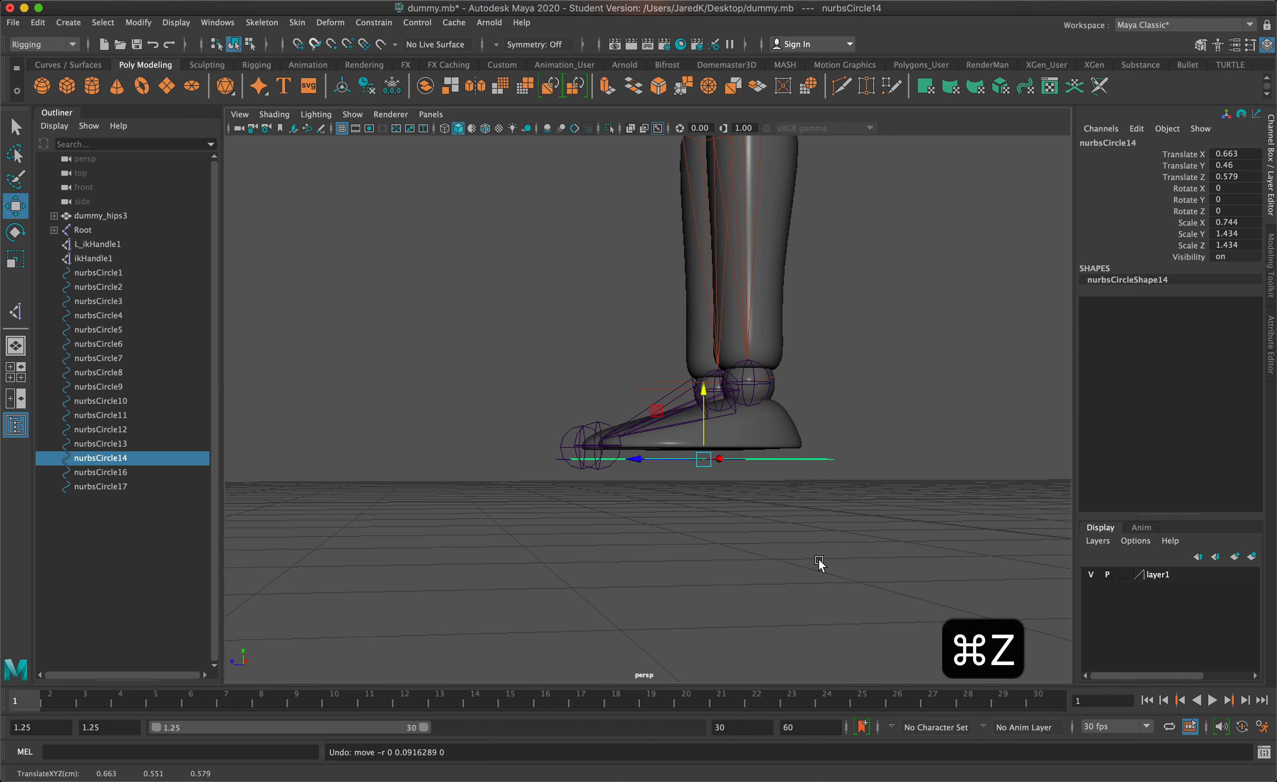
left_click_drag(785, 458, 812, 472, "shift")
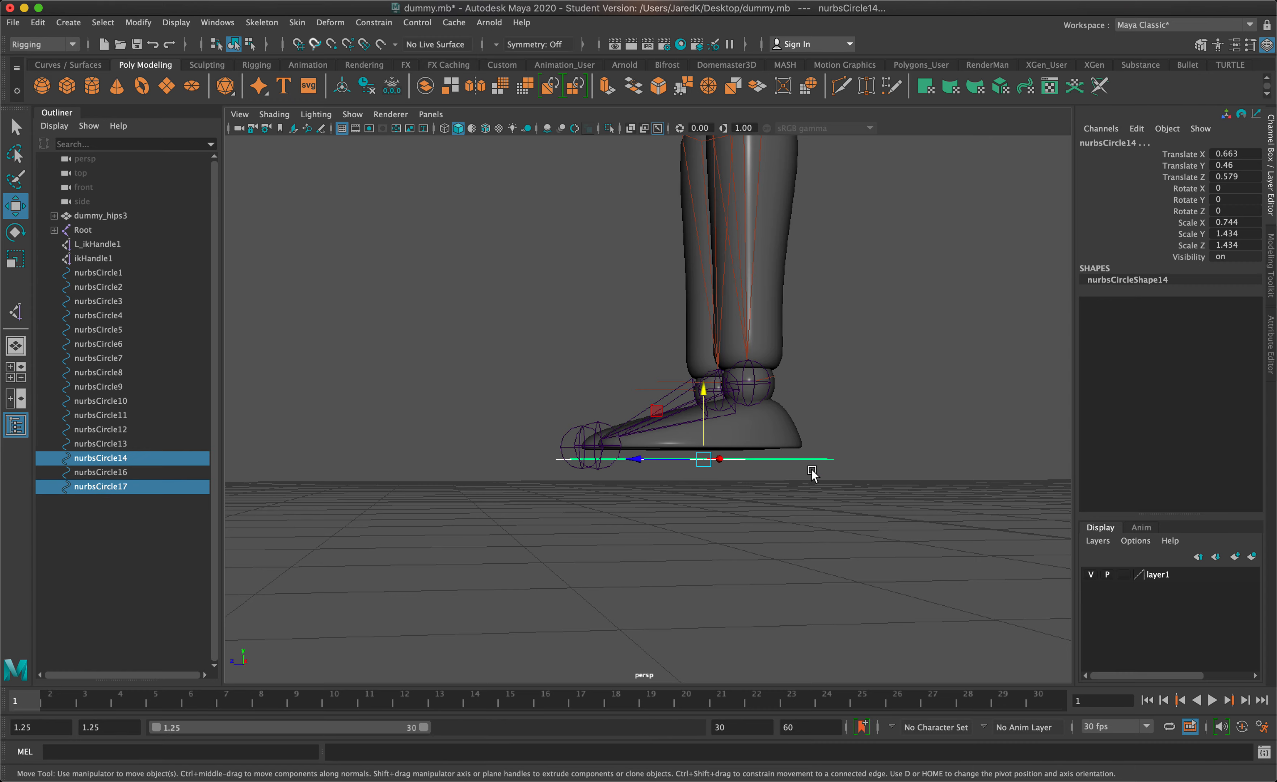
left_click_drag(703, 391, 957, 430)
scroll(883, 529, "down", 6)
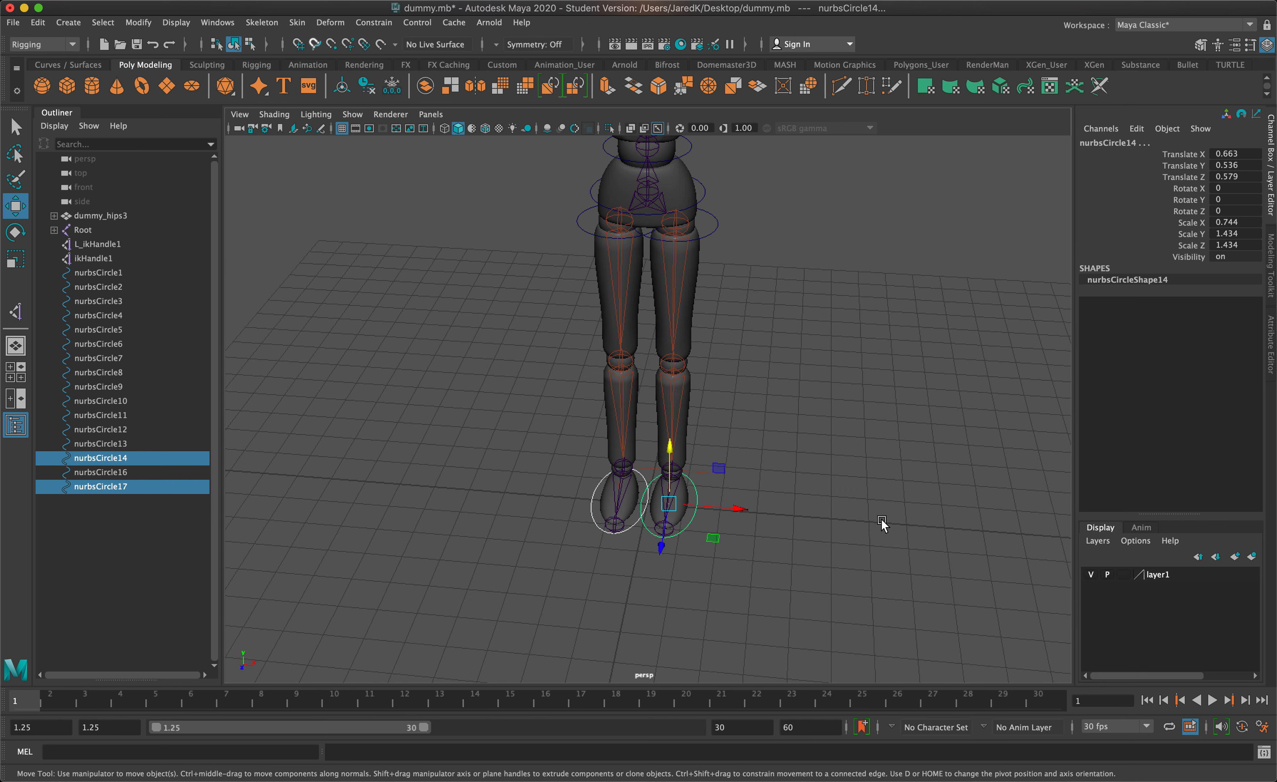
Rename the hip circle nurbsCircle1 as Root
left_click(99, 301)
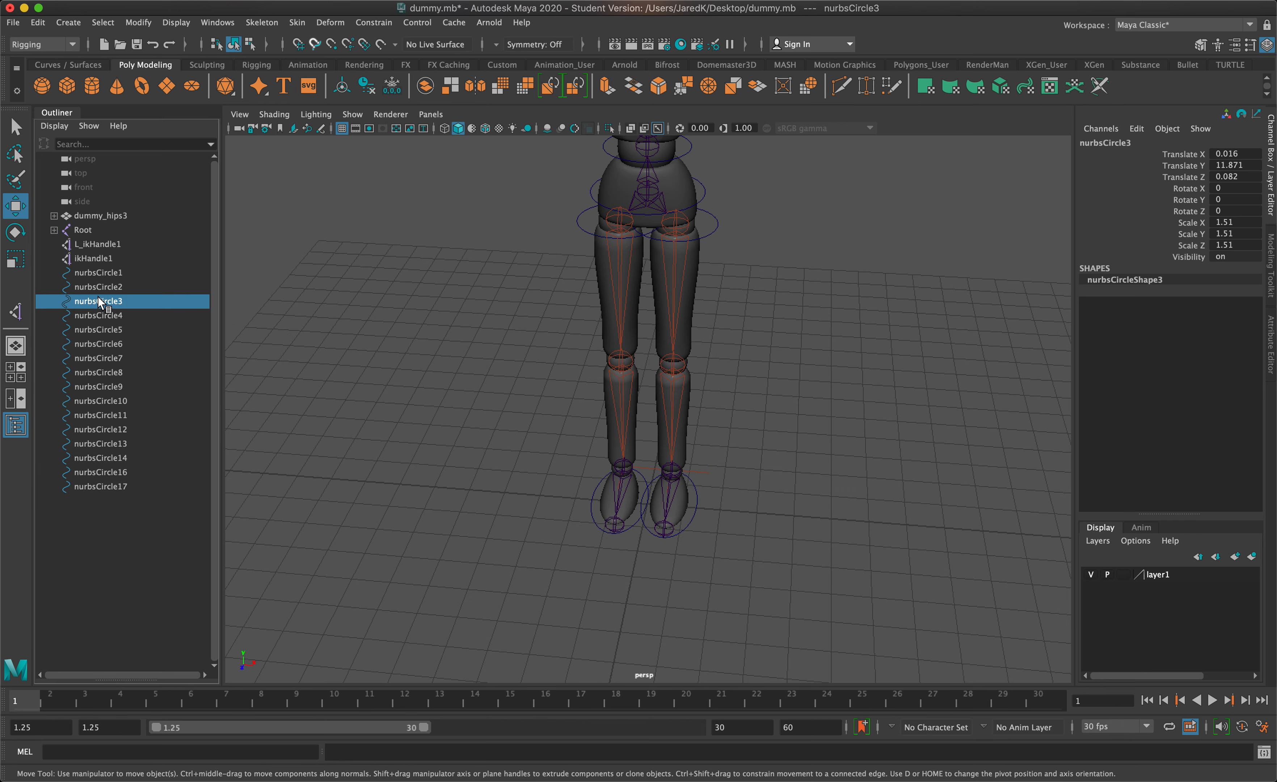
left_click(98, 272)
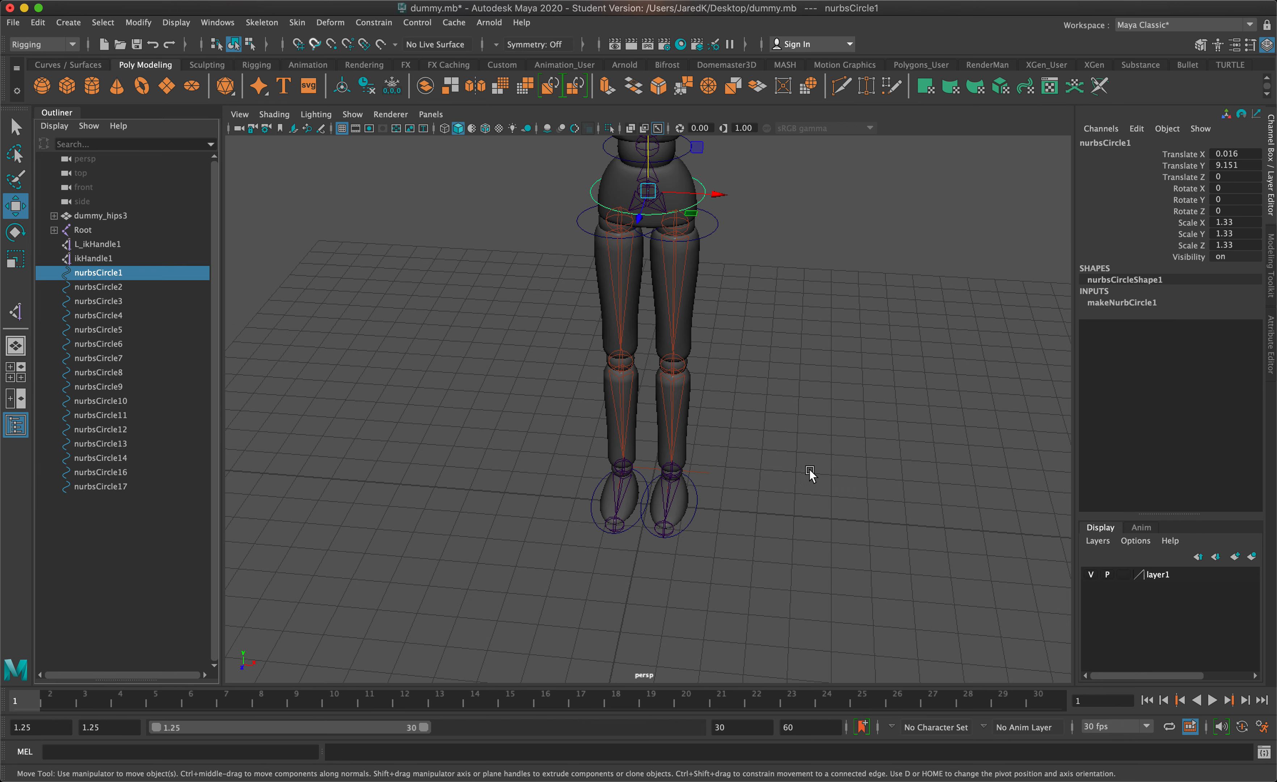
left_click_drag(809, 474, 824, 544, "alt")
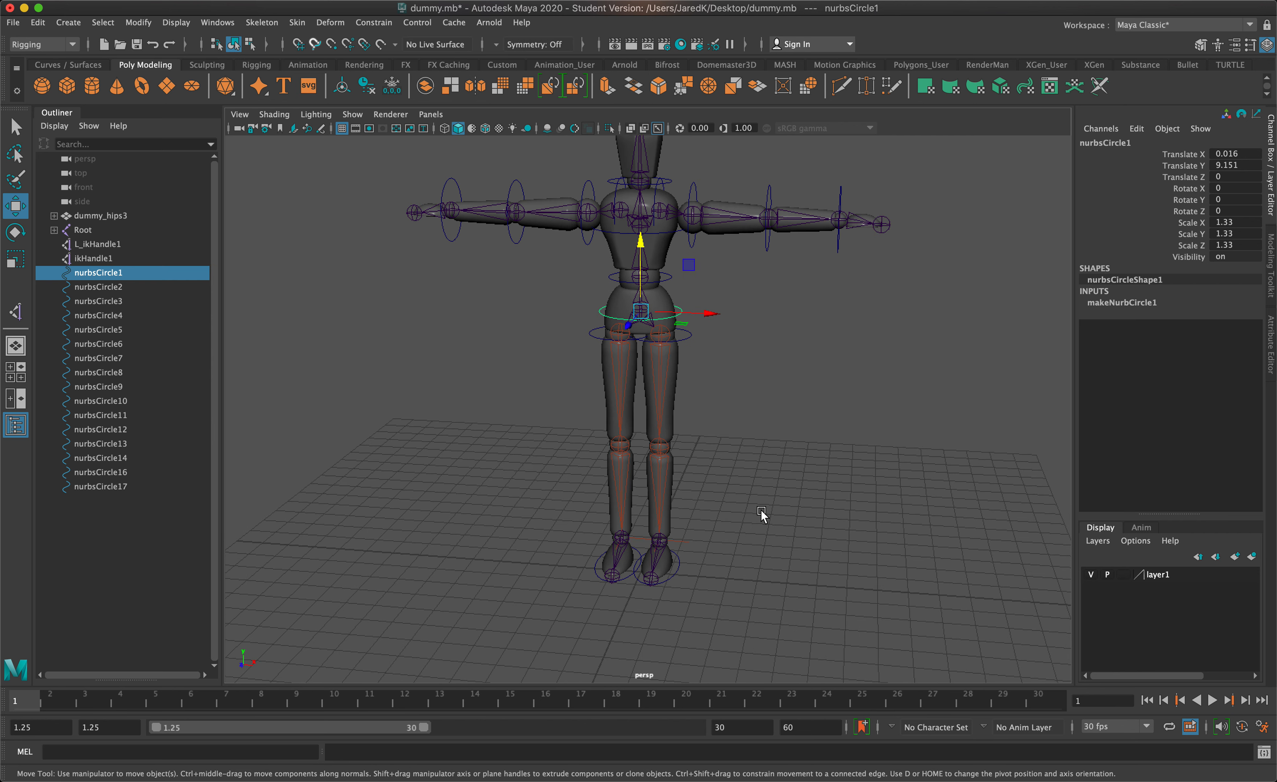
mouse_move(761, 510)
left_mouse_down("alt")
mouse_move(781, 513)
mouse_move(773, 532)
left_mouse_up("alt")
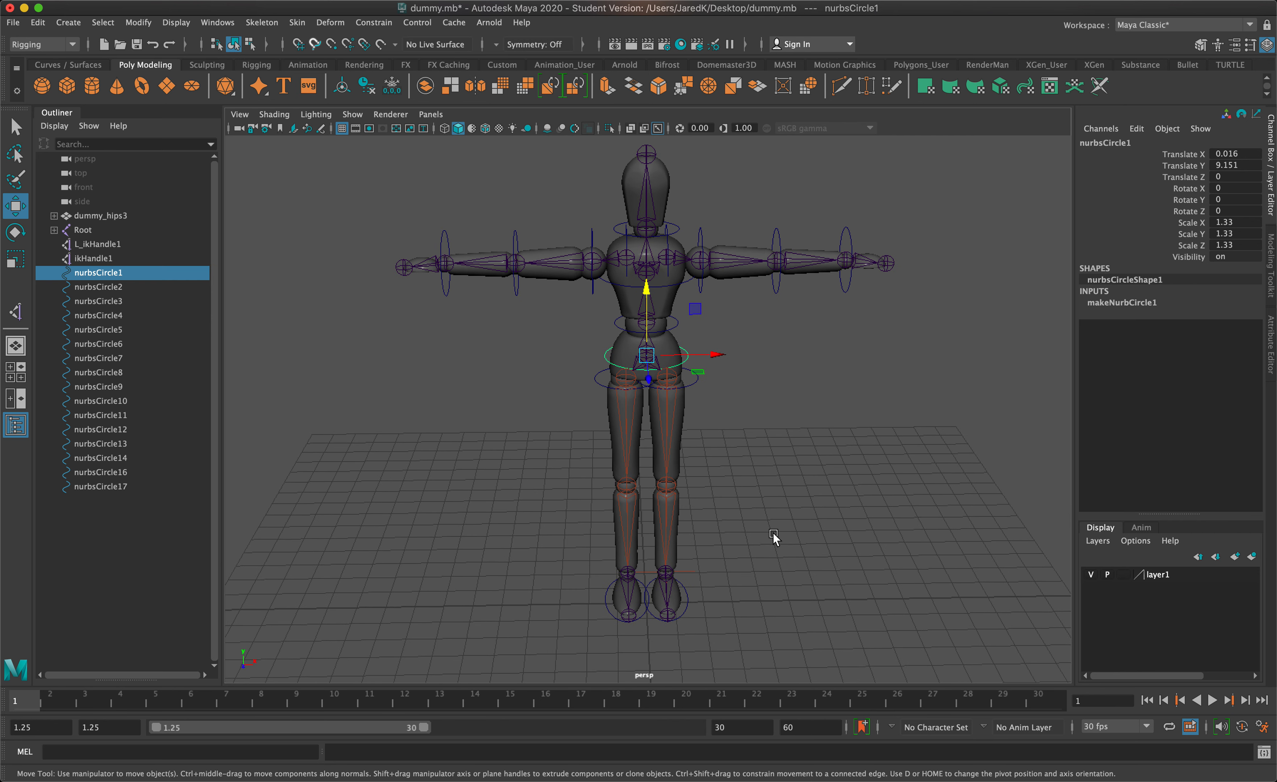
double_click(101, 272)
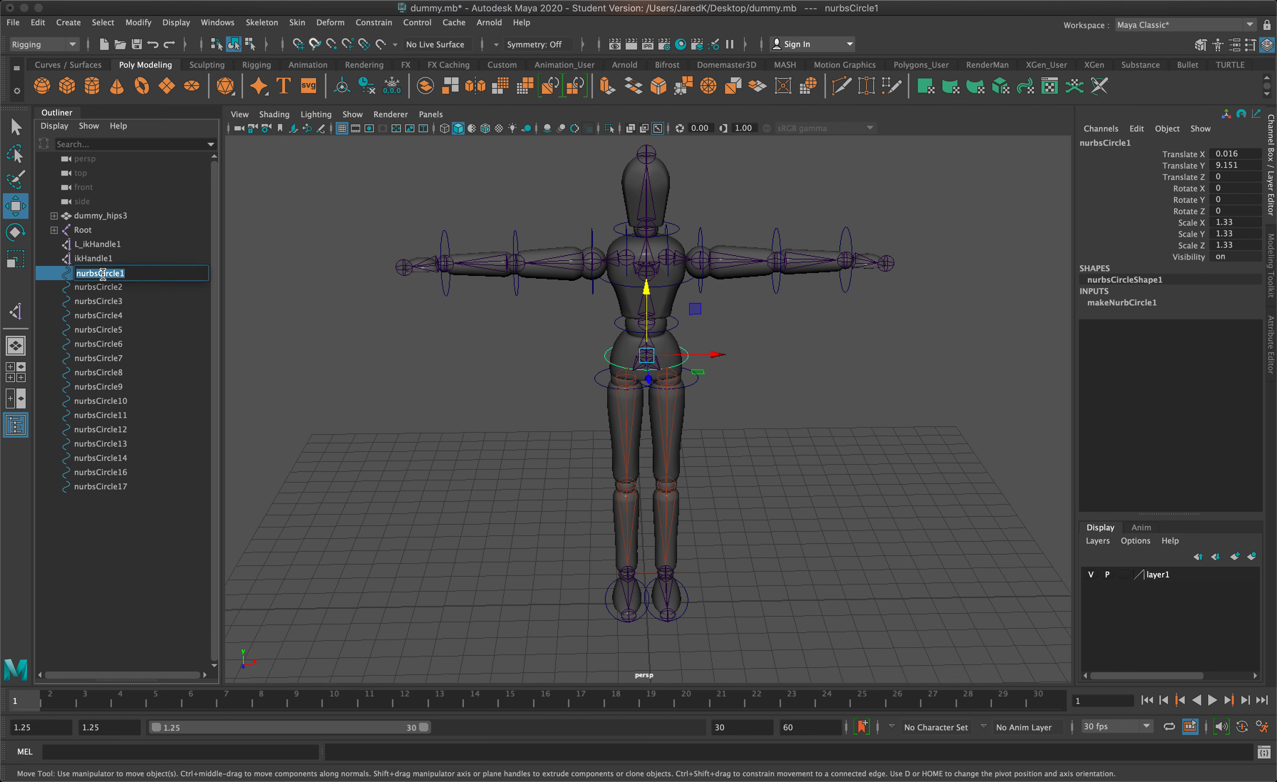
type("Root")
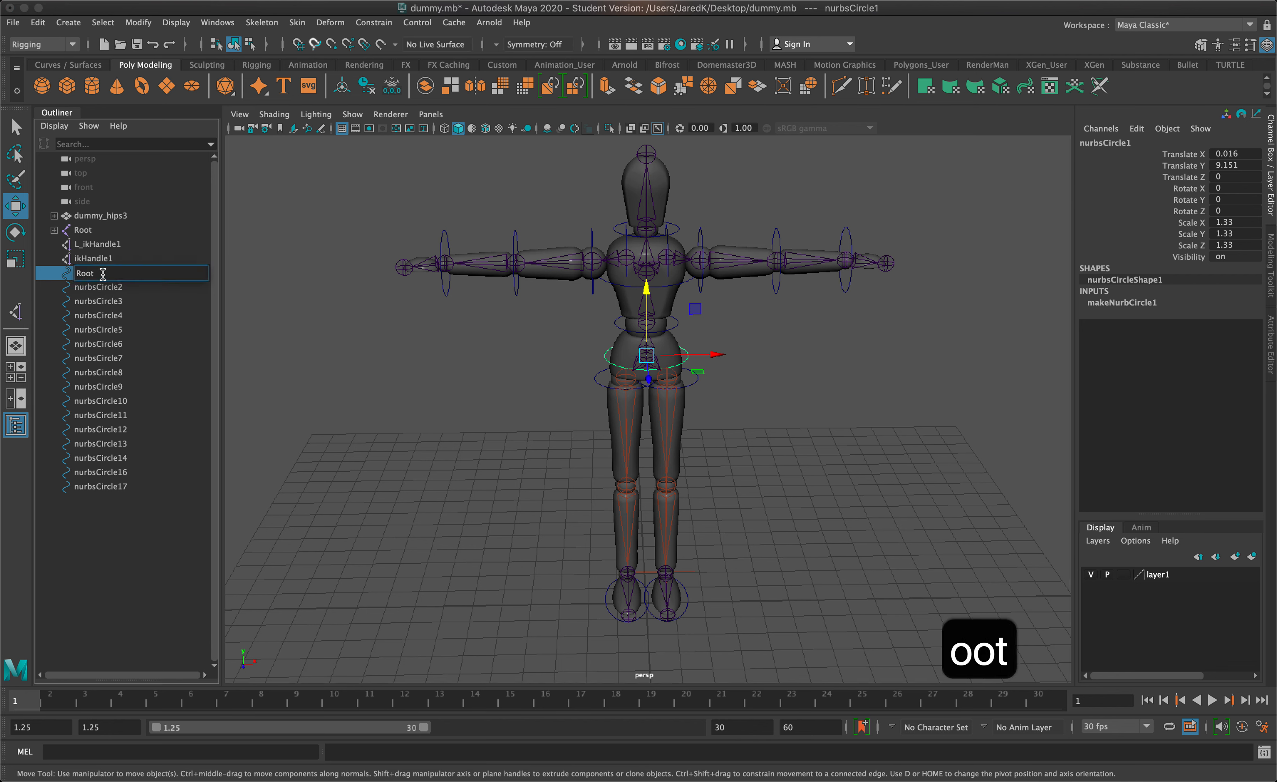
Rename the waist circle nurbsCircle2 as Stomach and the chest circle nurbsCircle3 as Chest
left_click(106, 290)
double_click(106, 290)
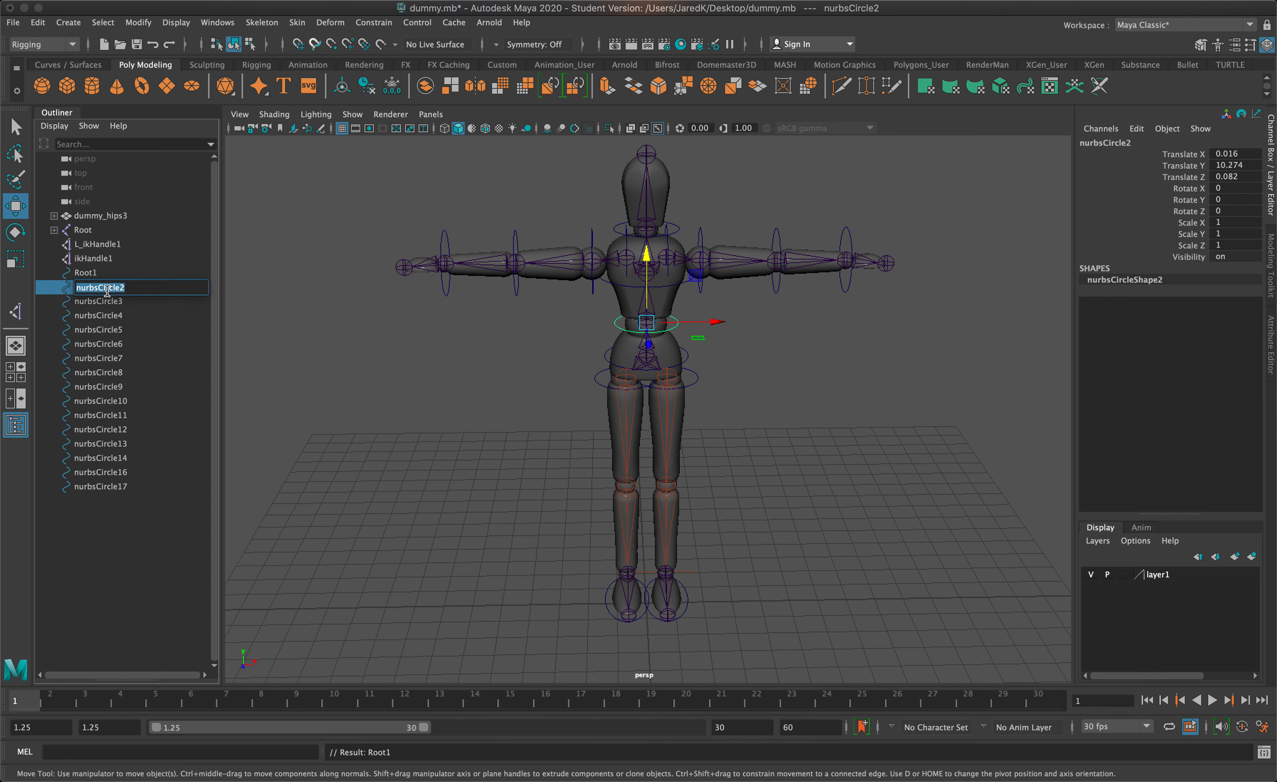
type("S")
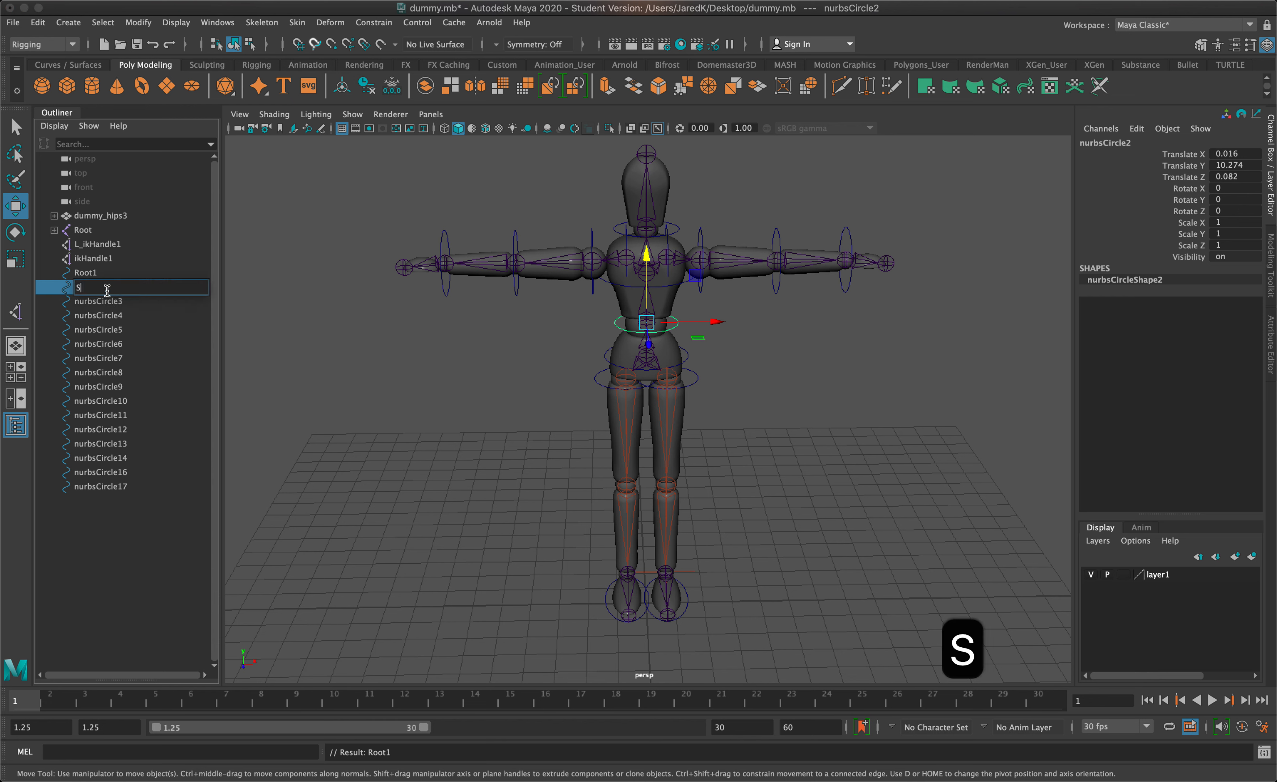
type("tomach")
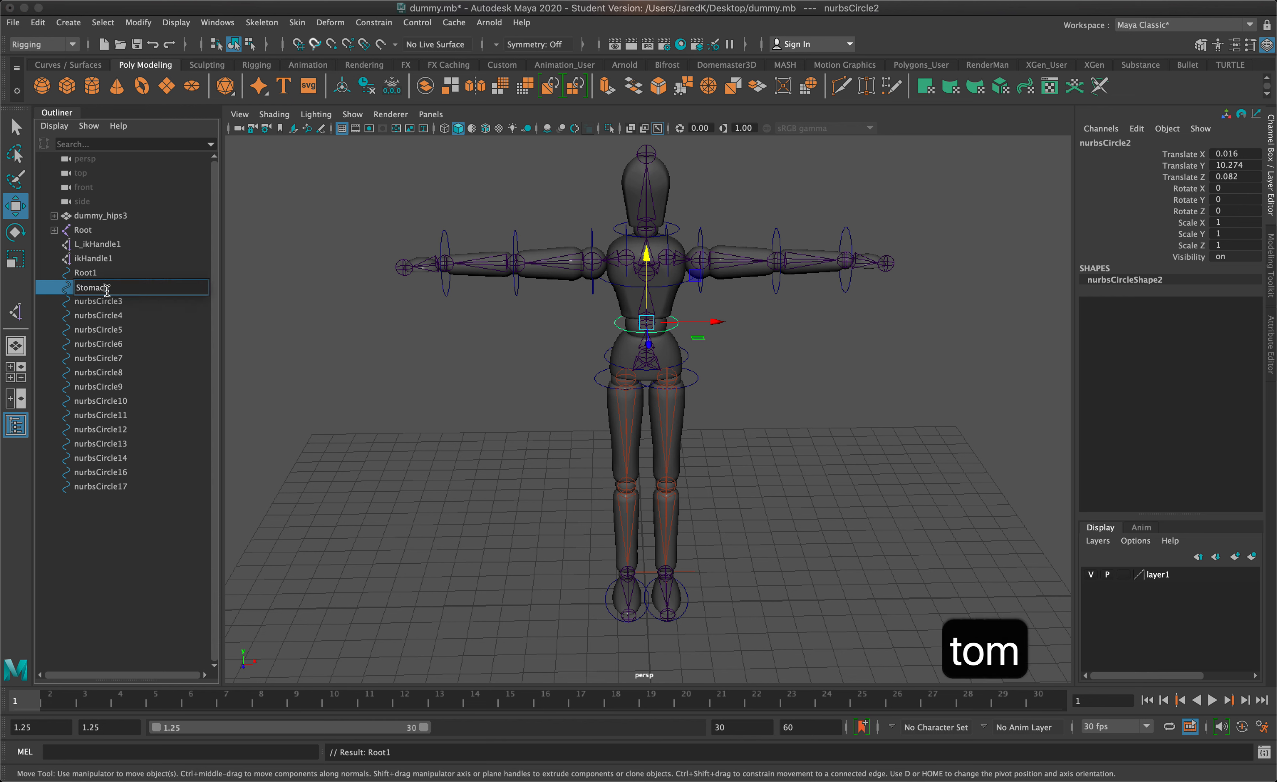
left_click(108, 303)
double_click(109, 303)
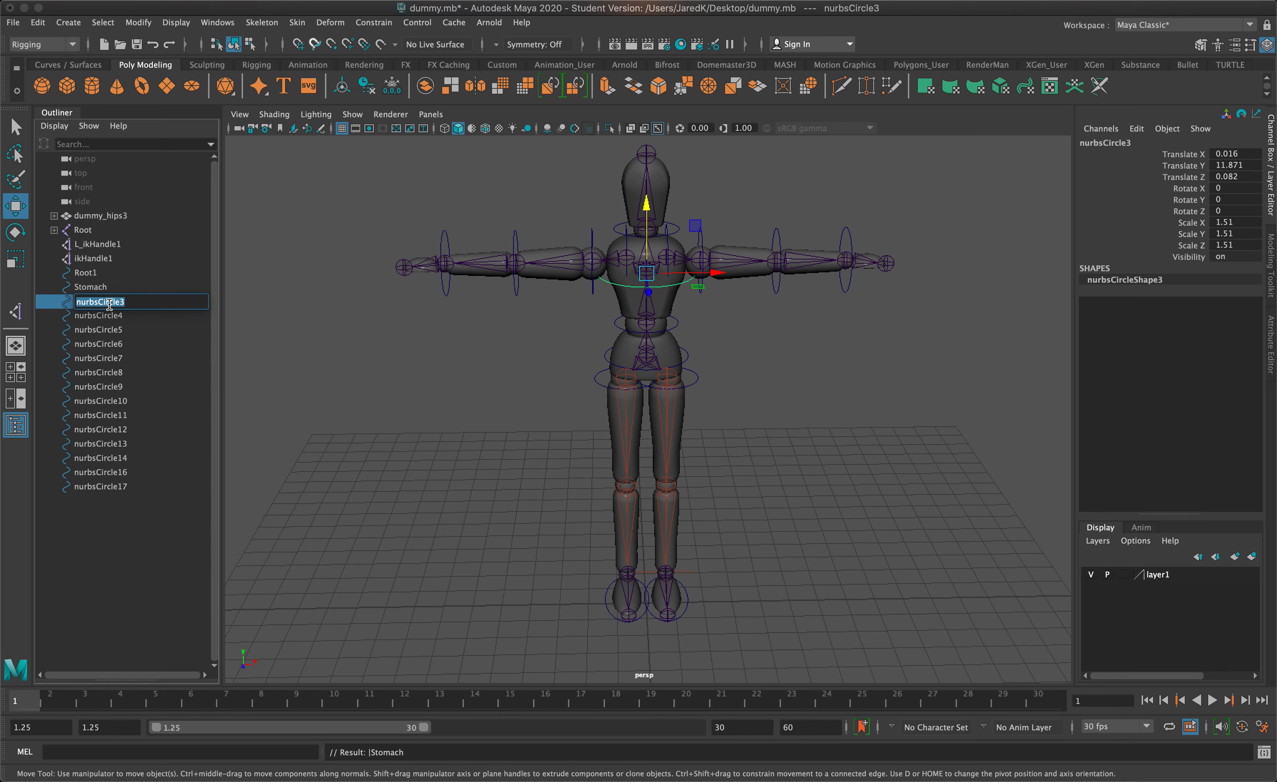
type("Chest")
Rename the neck circle nurbsCircle4 as Neck and the positive-X collarbone circle nurbsCircle5 as Shoulder
left_click(112, 315)
double_click(113, 315)
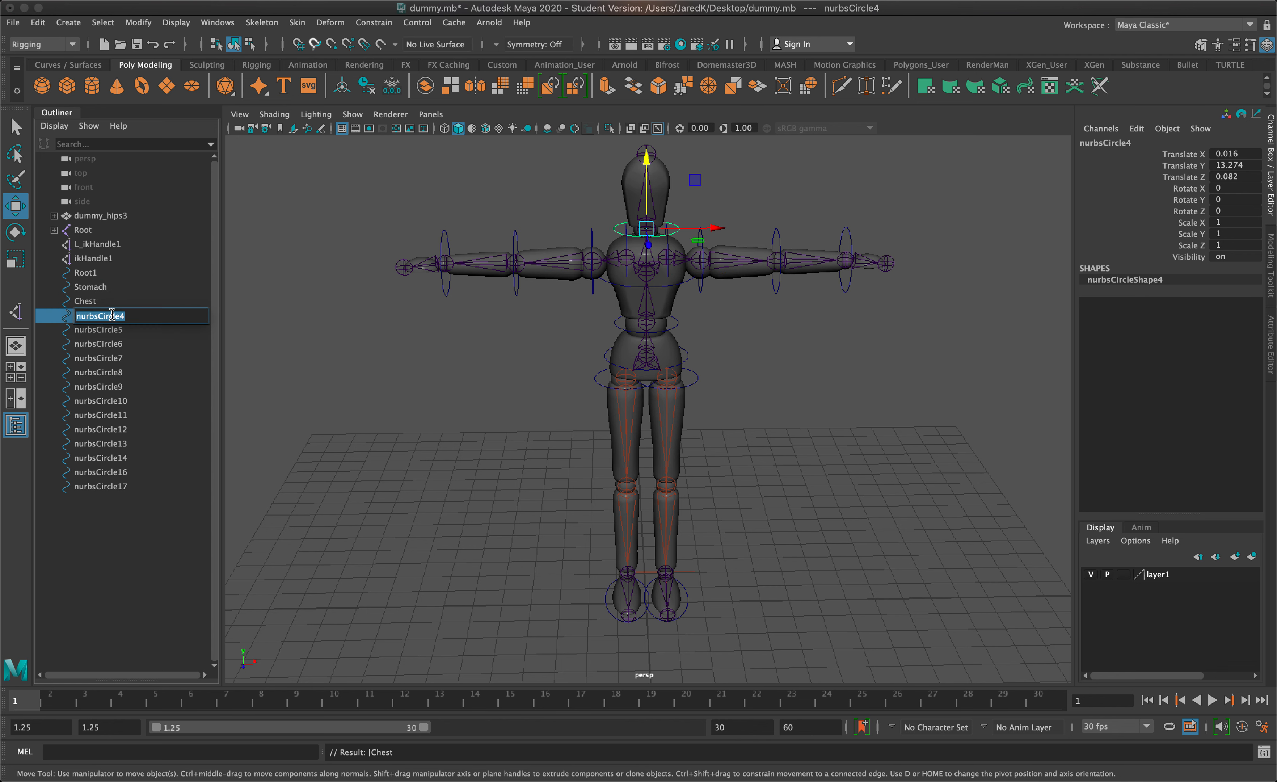
type("Nex")
left_click(105, 332)
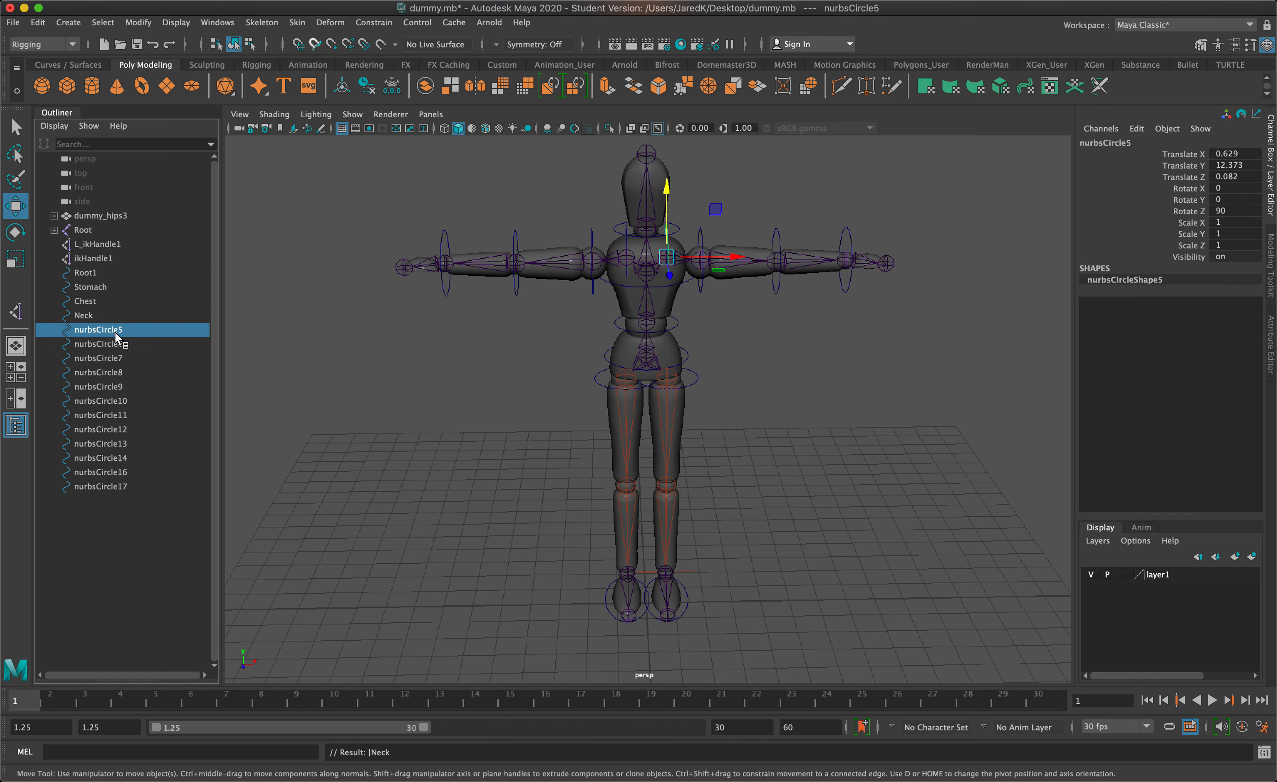
double_click(115, 332)
type("Shoulder")
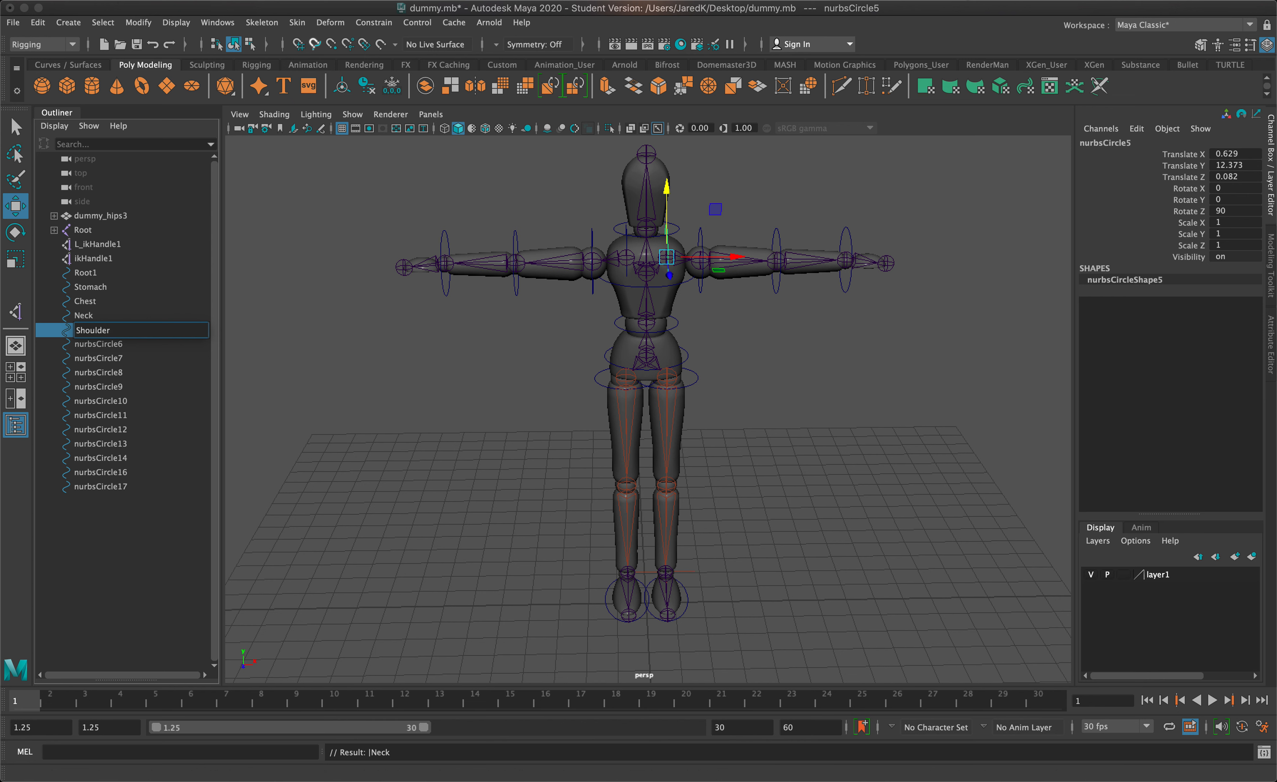
left_click(936, 0)
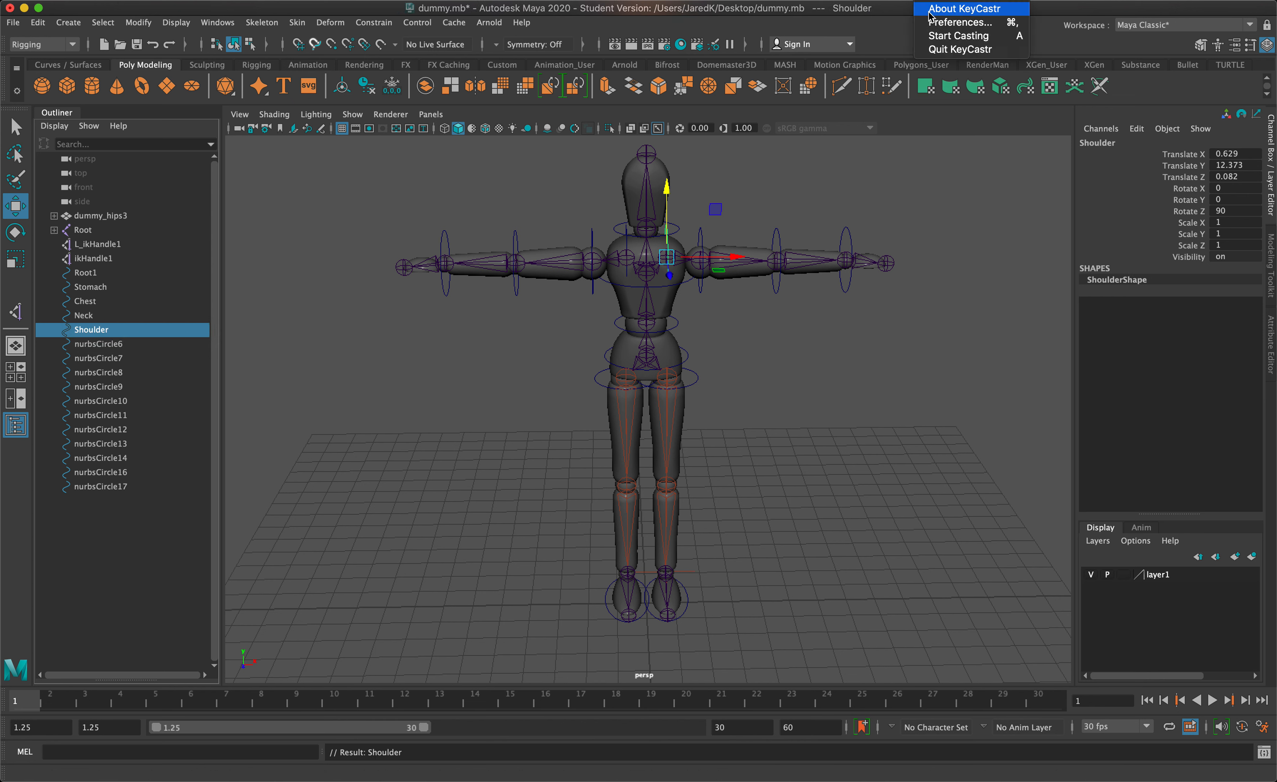
left_click(936, 35)
Rename the positive-X upper-arm circle nurbsCircle6 as L_Arm
left_click(114, 347)
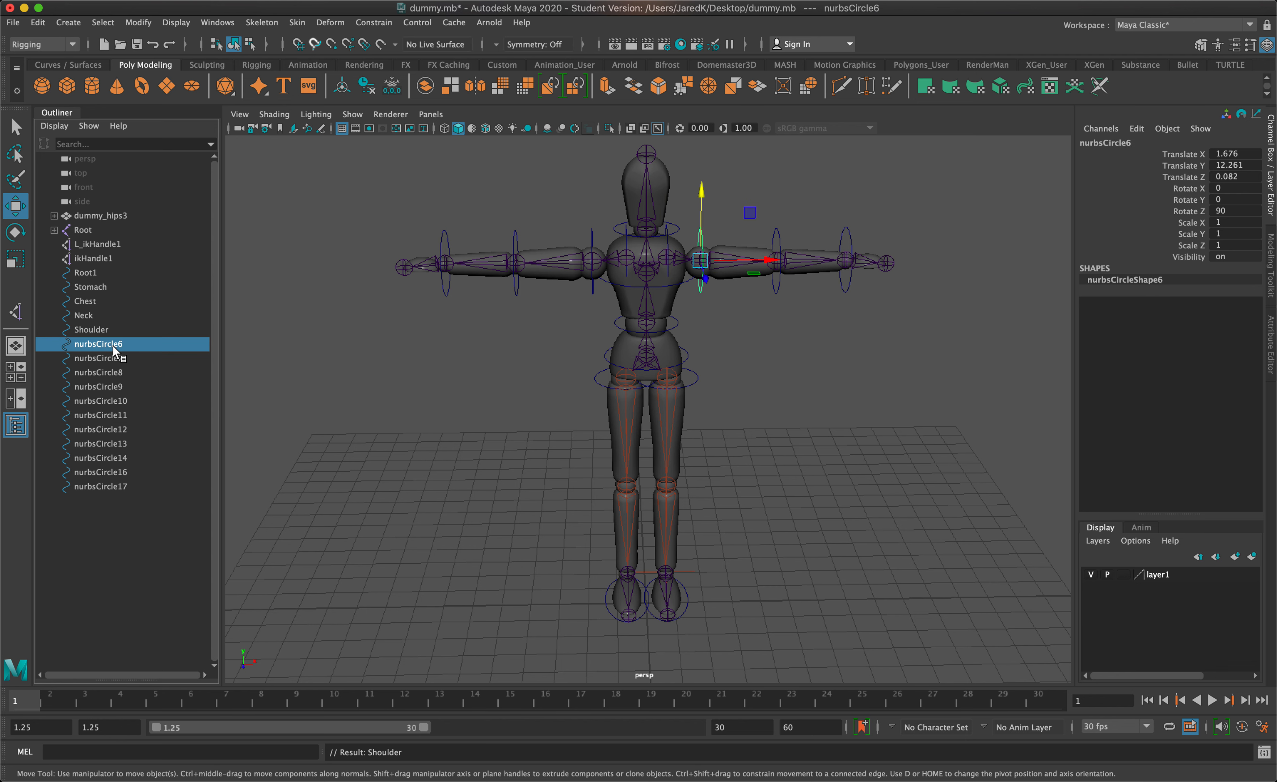
double_click(113, 345)
type("L")
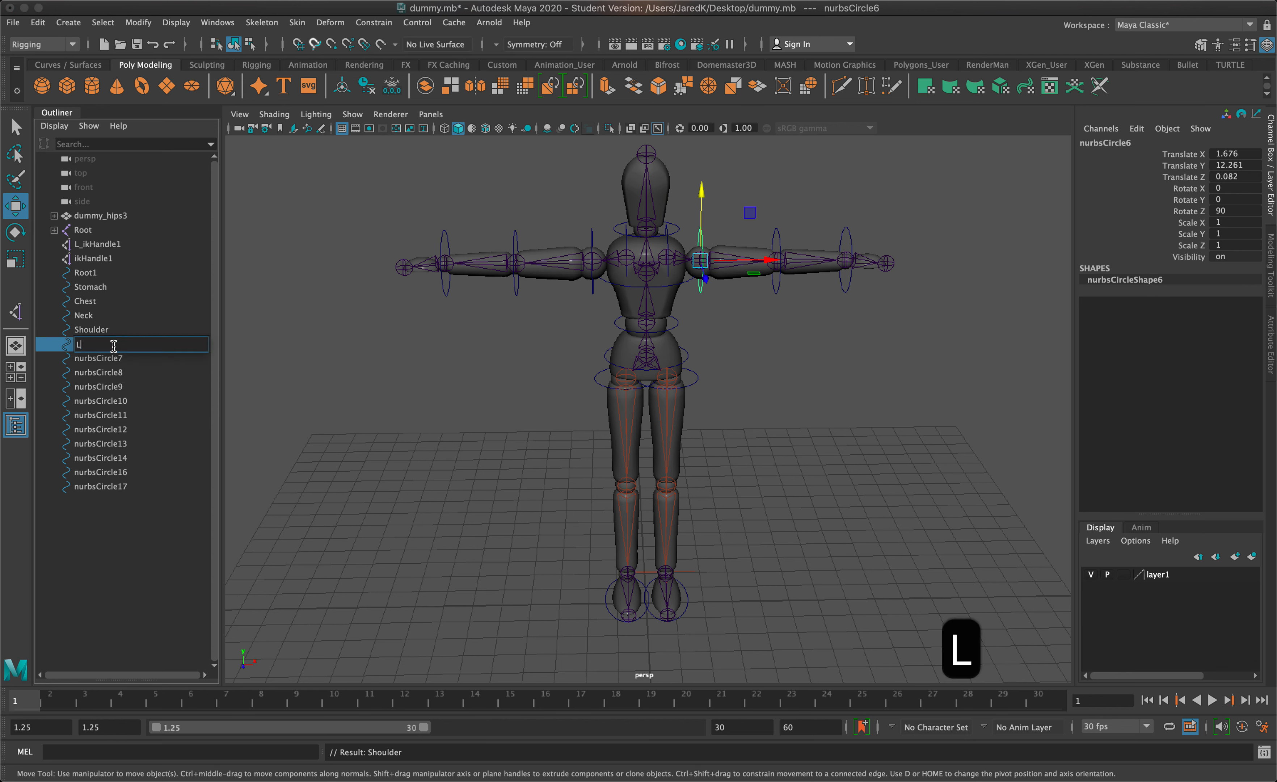
type("_Arm")
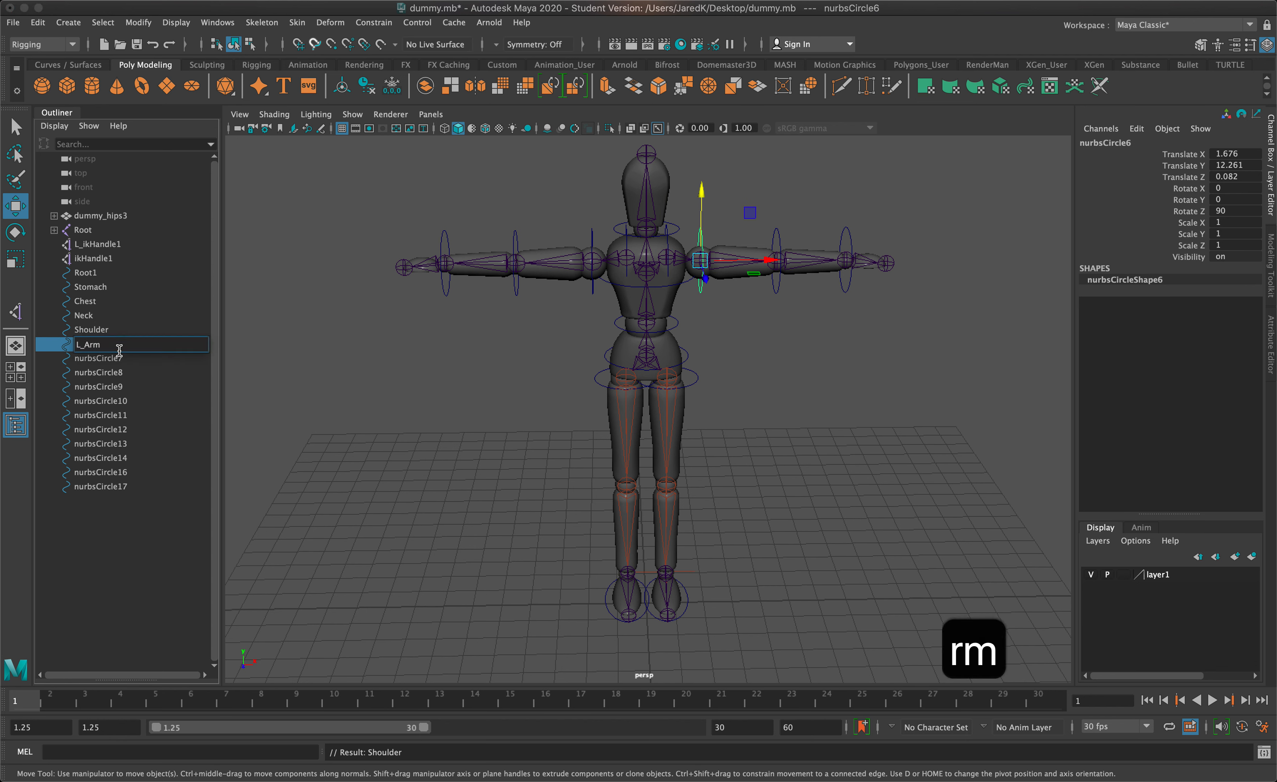